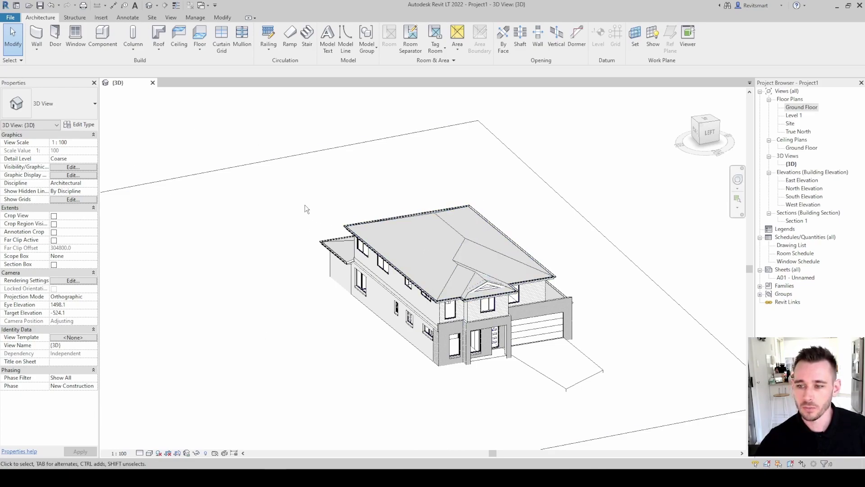
Select the entire house model and review its element categories in the selection filter.
{"action": "middle_click_drag", "start_coordinate": [311, 206], "coordinate": [289, 198]}
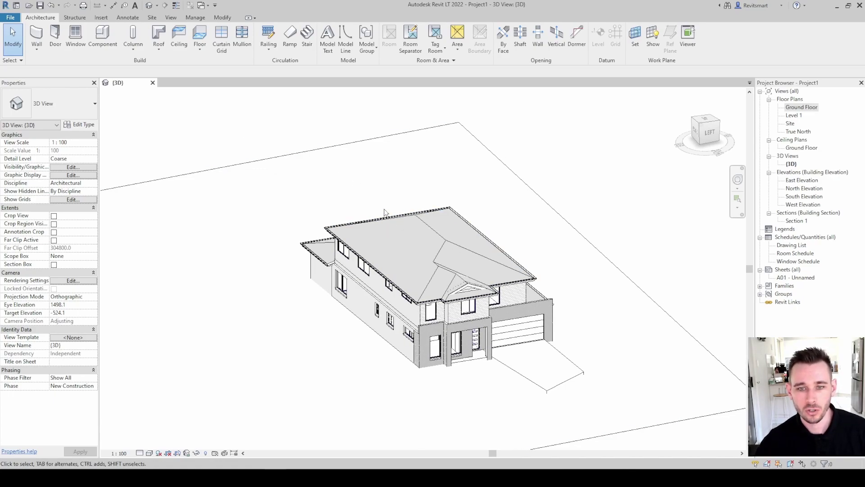
{"action": "left_click_drag", "start_coordinate": [263, 147], "coordinate": [630, 423]}
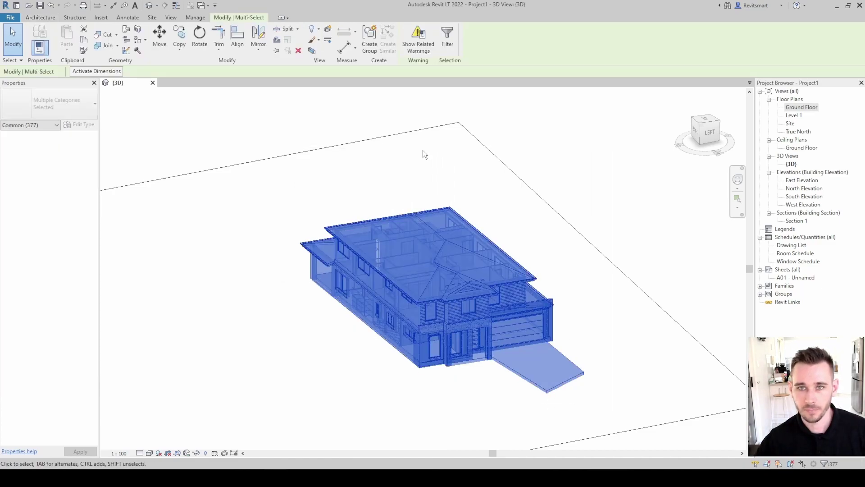
{"action": "left_click", "coordinate": [447, 36]}
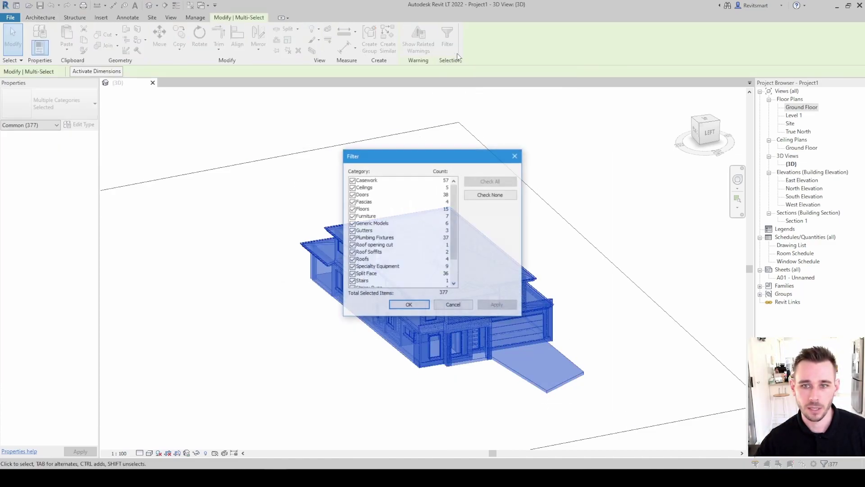
{"action": "left_click_drag", "start_coordinate": [375, 158], "coordinate": [361, 157]}
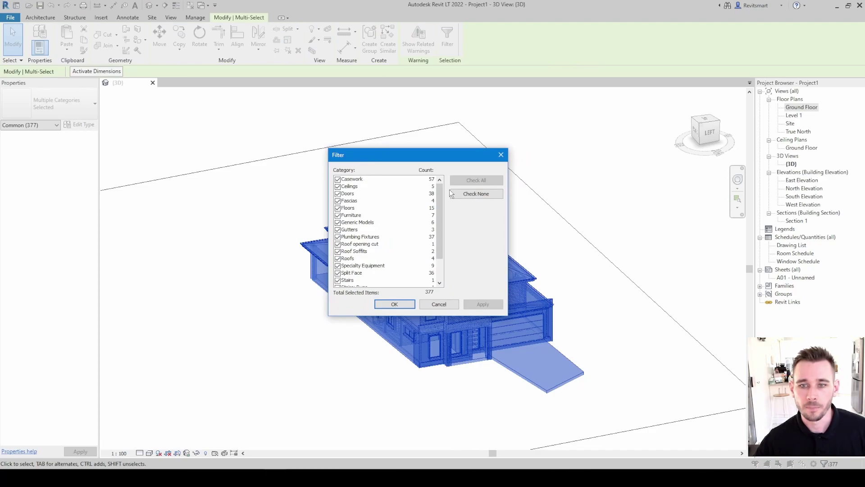
{"action": "scroll", "coordinate": [439, 201], "scroll_direction": "down", "scroll_amount": 3}
{"action": "scroll", "coordinate": [440, 201], "scroll_direction": "up", "scroll_amount": 3}
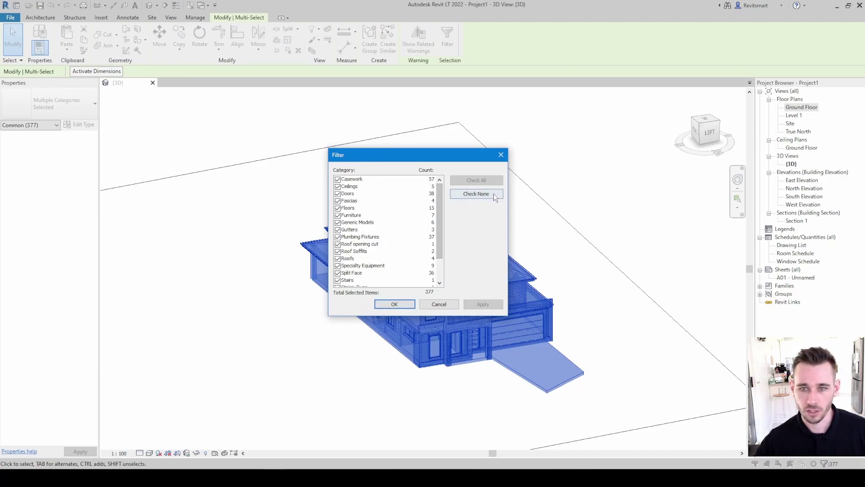
Uncheck all filter categories, look through the category list down to Windows, and leave the filter and selection without applying anything.
{"action": "left_click", "coordinate": [476, 193]}
{"action": "scroll", "coordinate": [362, 242], "scroll_direction": "down", "scroll_amount": 2}
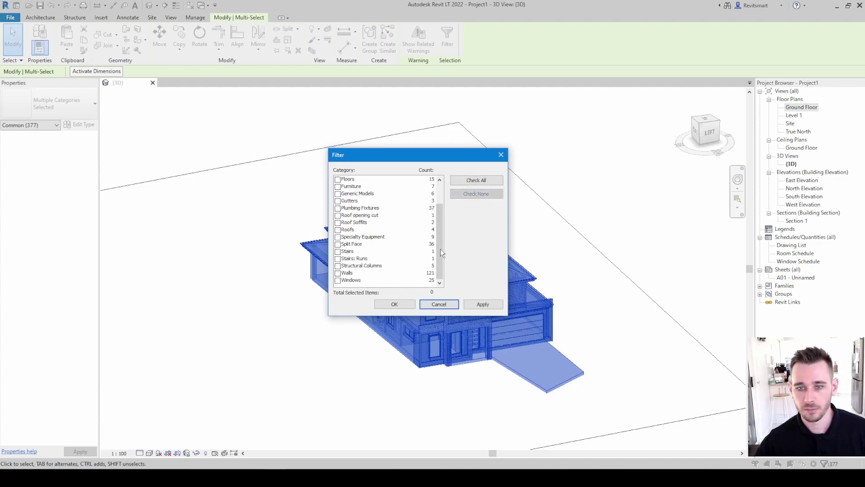
{"action": "scroll", "coordinate": [445, 200], "scroll_direction": "up", "scroll_amount": 2}
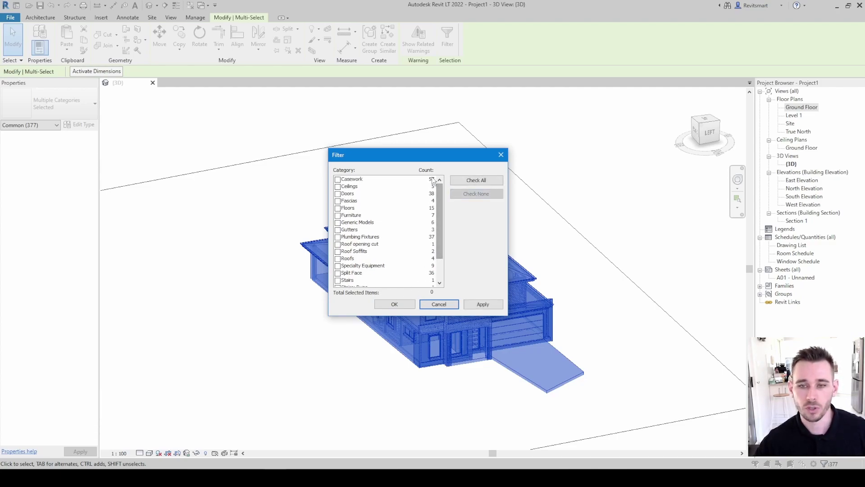
{"action": "left_click_drag", "start_coordinate": [401, 156], "coordinate": [366, 176]}
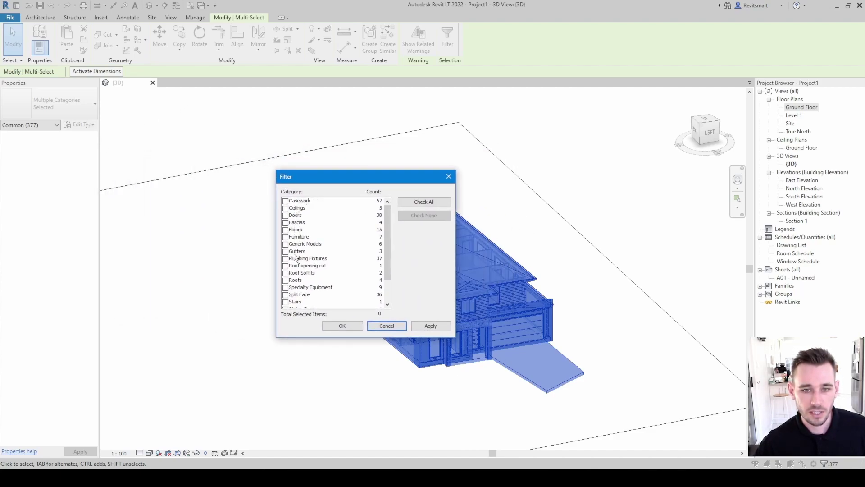
{"action": "scroll", "coordinate": [297, 281], "scroll_direction": "down", "scroll_amount": 2}
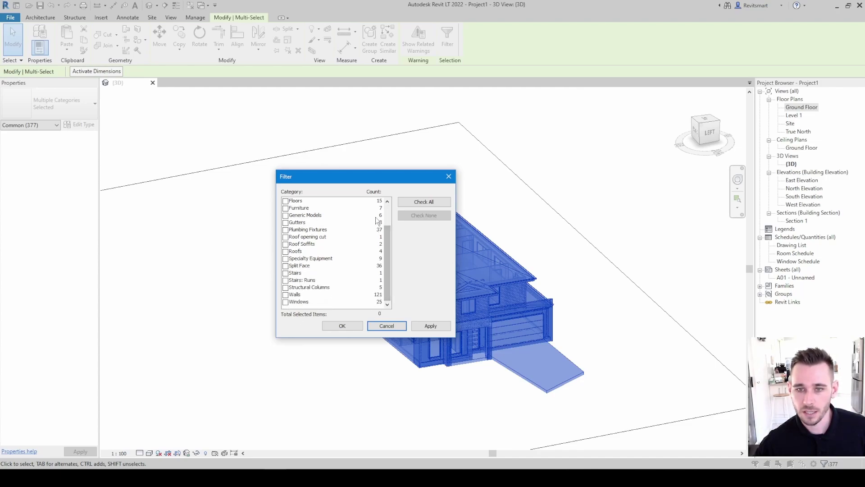
{"action": "left_click", "coordinate": [301, 268]}
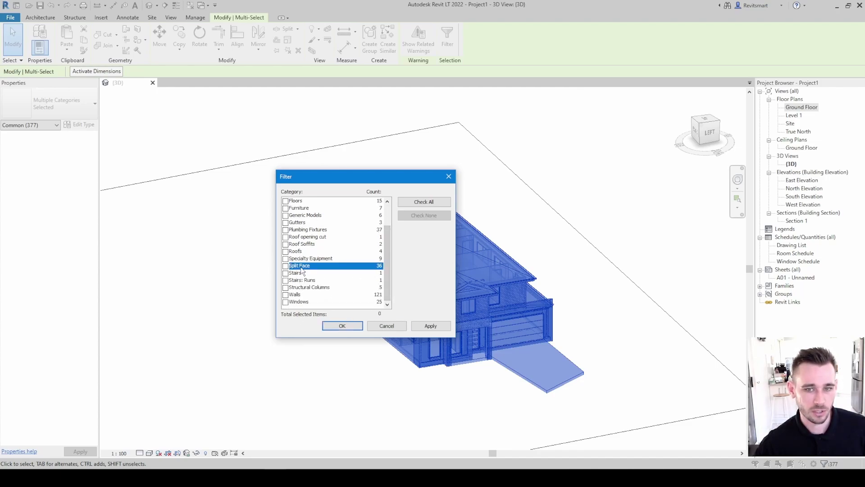
{"action": "left_click", "coordinate": [318, 303]}
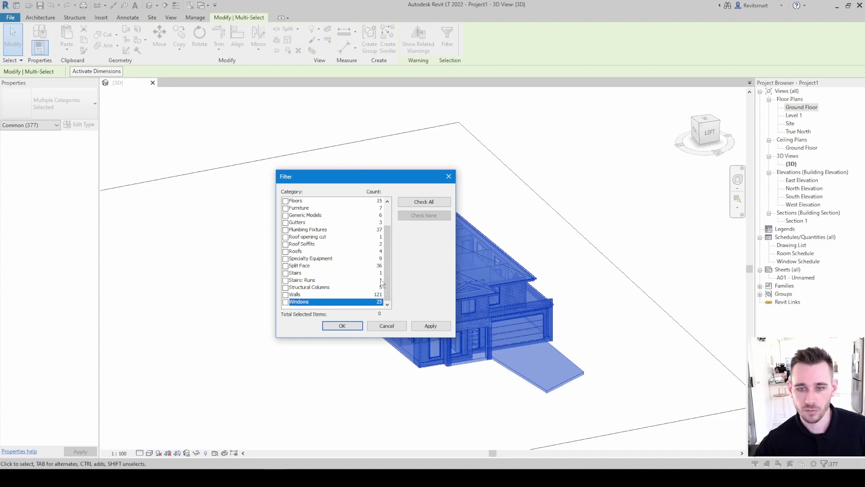
{"action": "scroll", "coordinate": [387, 280], "scroll_direction": "up", "scroll_amount": 2}
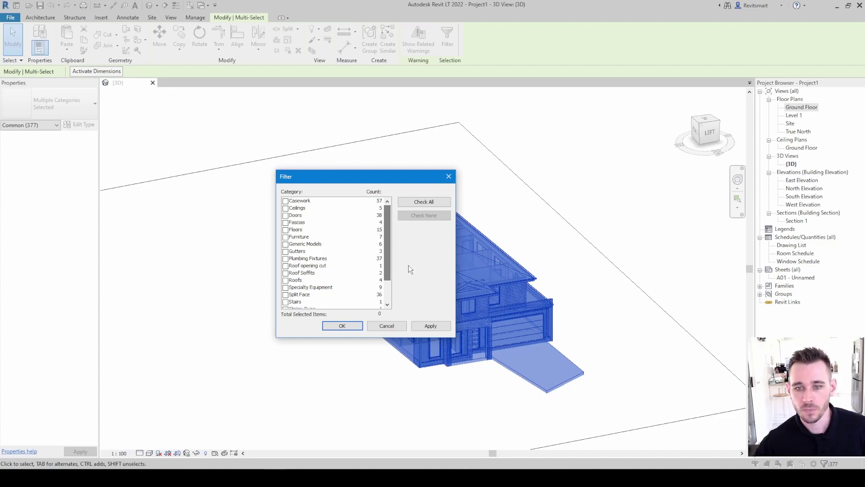
{"action": "left_click", "coordinate": [391, 326]}
{"action": "left_click", "coordinate": [422, 166]}
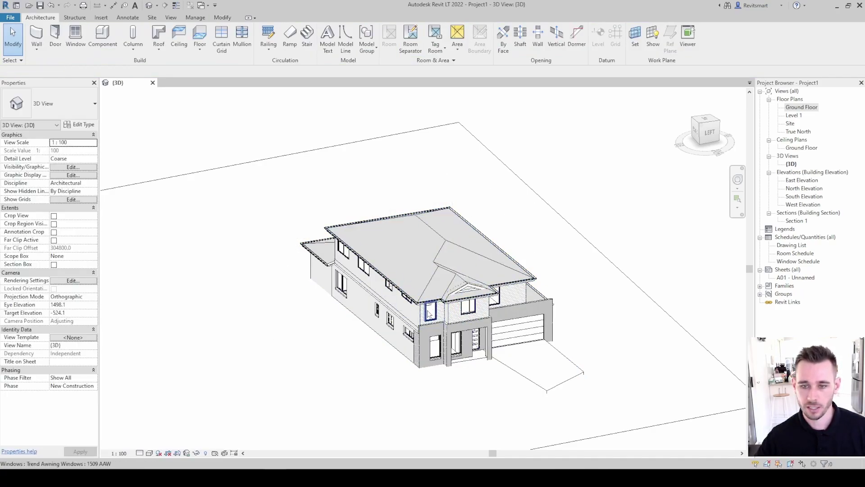
Select the whole house again, filter the selection to Doors only, inspect the selected doors and their shared properties, and deselect them.
{"action": "scroll", "coordinate": [451, 334], "scroll_direction": "up", "scroll_amount": 2}
{"action": "scroll", "coordinate": [315, 204], "scroll_direction": "down", "scroll_amount": 3}
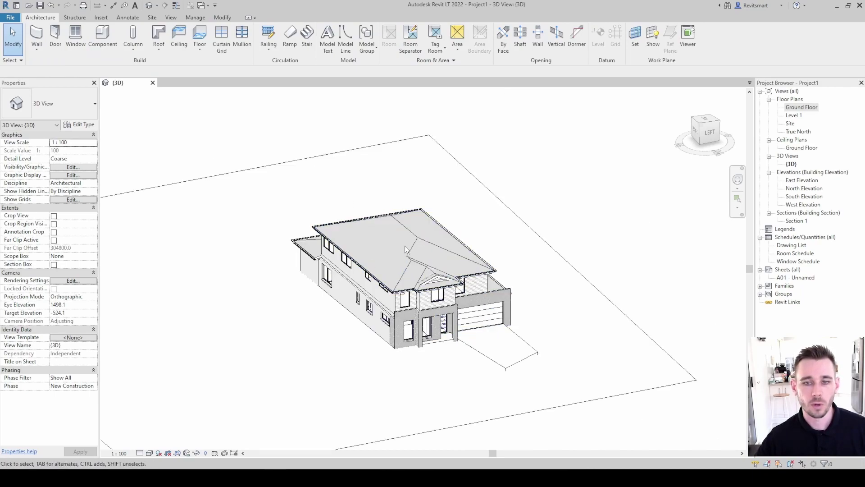
{"action": "left_click_drag", "start_coordinate": [255, 180], "coordinate": [566, 410]}
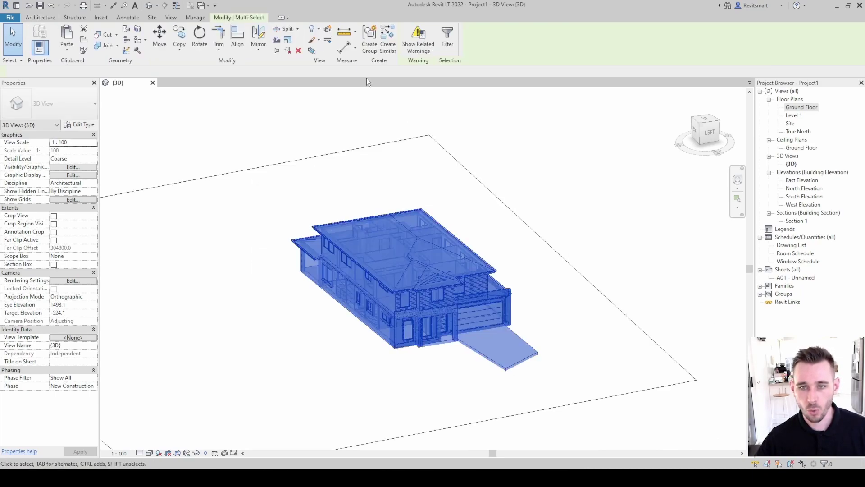
{"action": "left_click", "coordinate": [448, 41]}
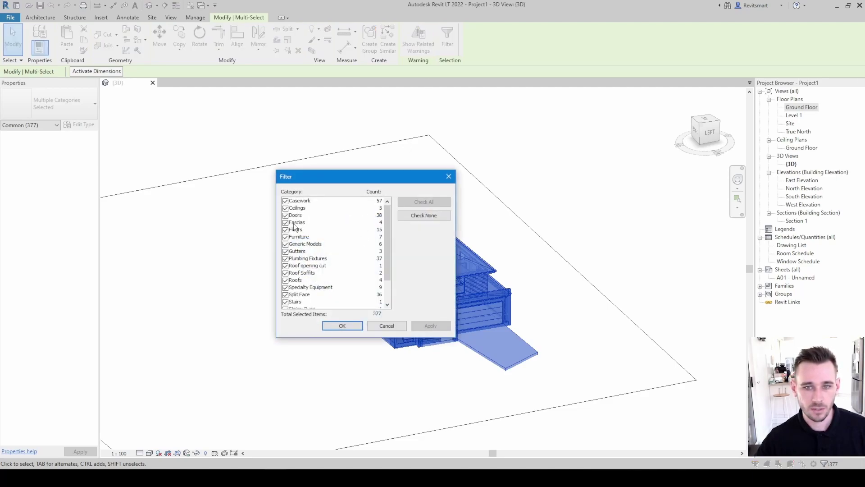
{"action": "left_click", "coordinate": [424, 214]}
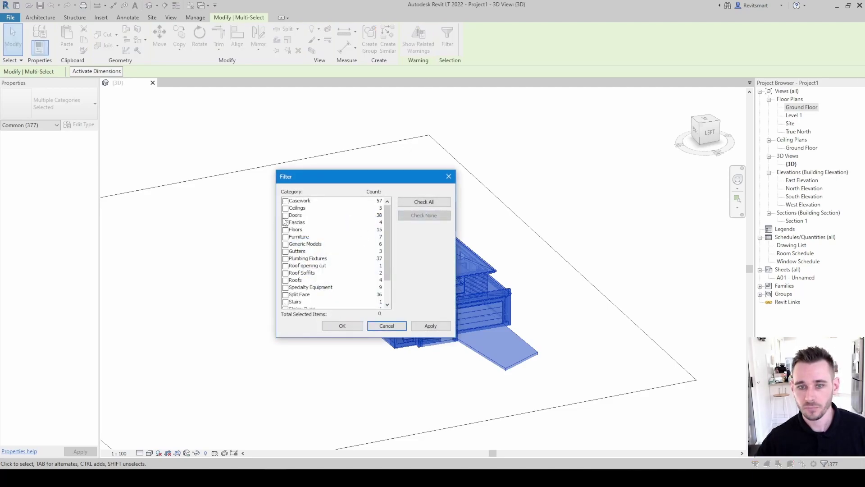
{"action": "left_click", "coordinate": [286, 215]}
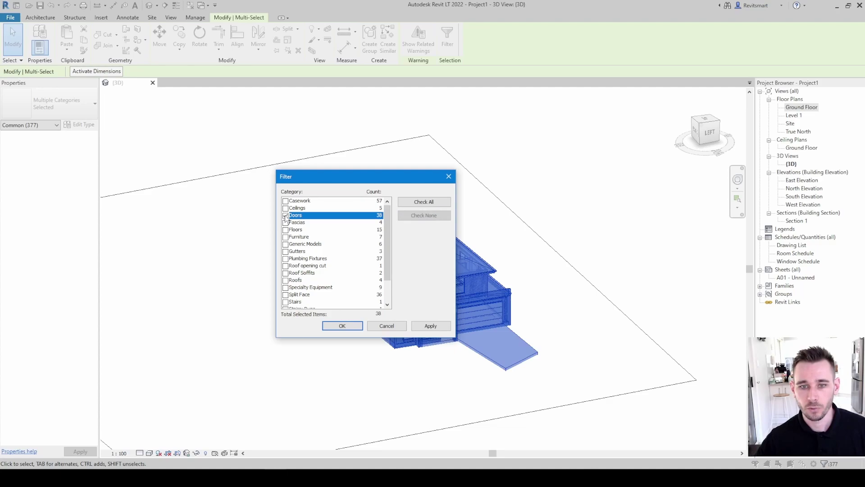
{"action": "left_click", "coordinate": [340, 327]}
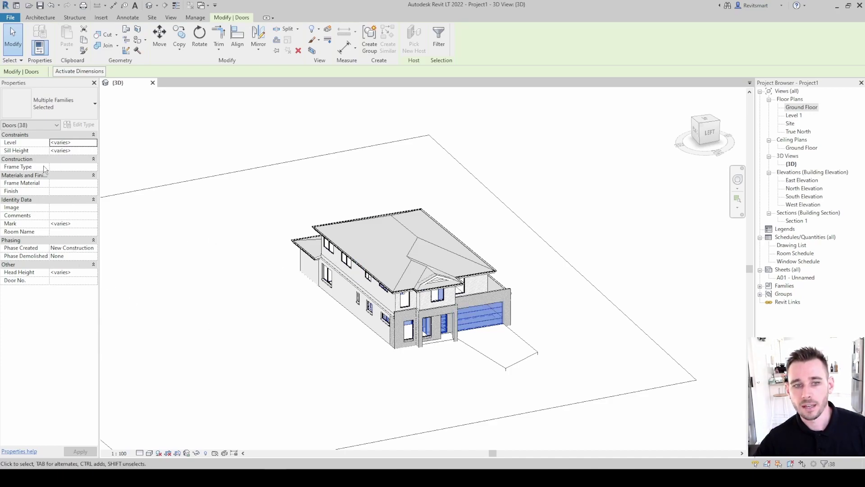
{"action": "scroll", "coordinate": [406, 279], "scroll_direction": "up", "scroll_amount": 8}
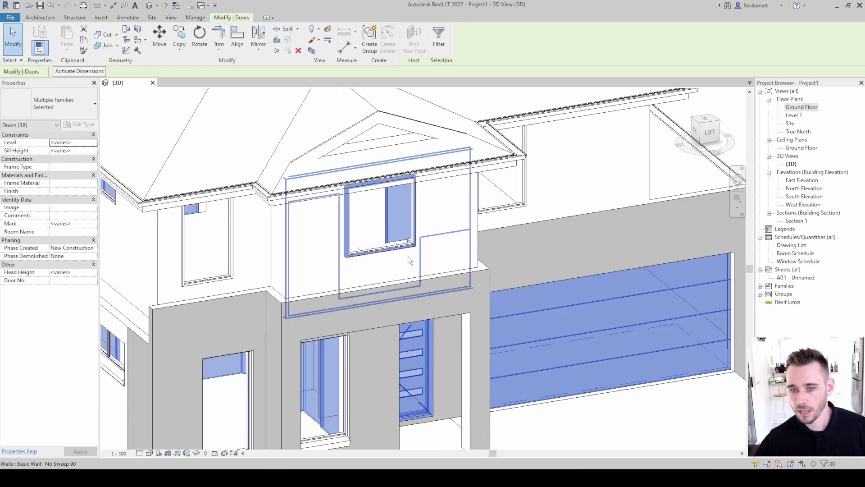
{"action": "key", "text": "Escape"}
Select the upper front awning window and examine its instance and type parameters, leaving them as they are.
{"action": "left_click", "coordinate": [360, 256]}
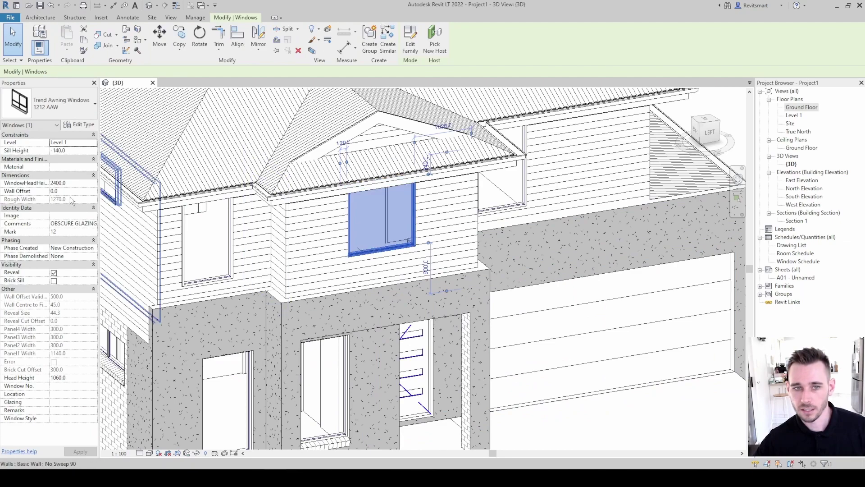
{"action": "left_click", "coordinate": [79, 126]}
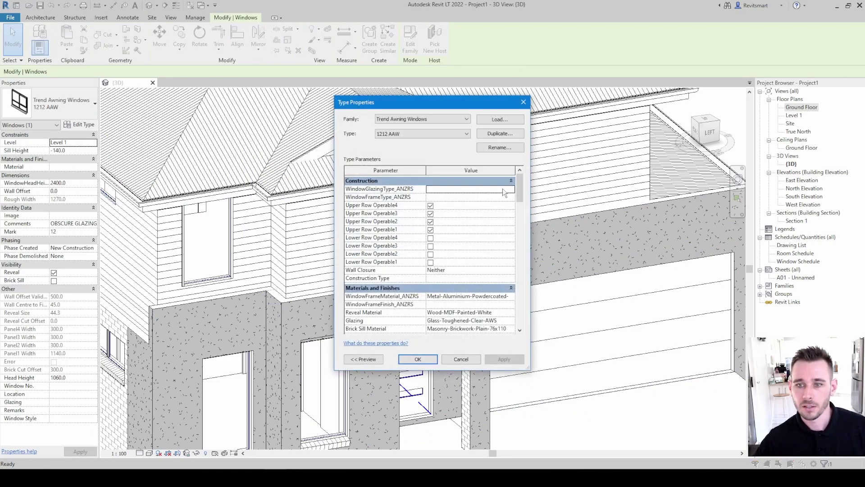
{"action": "left_click_drag", "start_coordinate": [521, 180], "coordinate": [523, 319]}
{"action": "scroll", "coordinate": [428, 311], "scroll_direction": "up", "scroll_amount": 5}
{"action": "scroll", "coordinate": [437, 307], "scroll_direction": "up", "scroll_amount": 10}
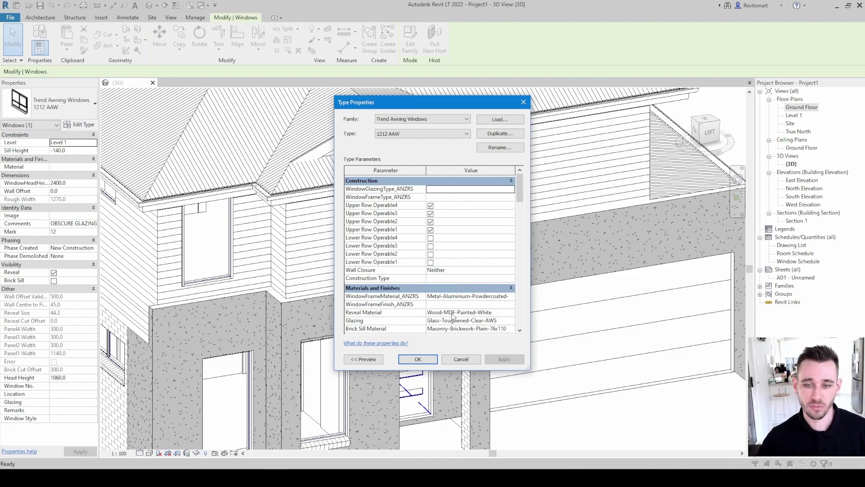
{"action": "key", "text": "Return"}
{"action": "scroll", "coordinate": [434, 264], "scroll_direction": "down", "scroll_amount": 5}
{"action": "key", "text": "Escape"}
Start a new schedule/quantities view and choose Doors as its category.
{"action": "scroll", "coordinate": [434, 264], "scroll_direction": "down", "scroll_amount": 2}
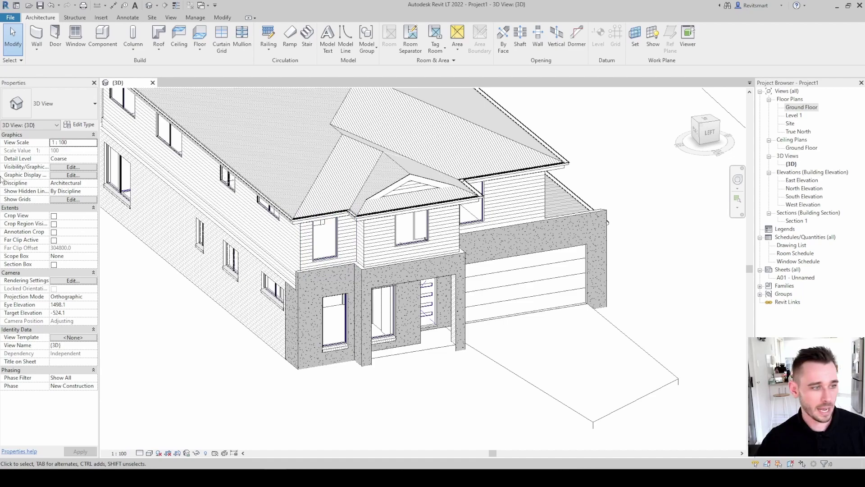
{"action": "middle_click_drag", "start_coordinate": [660, 270], "coordinate": [703, 320]}
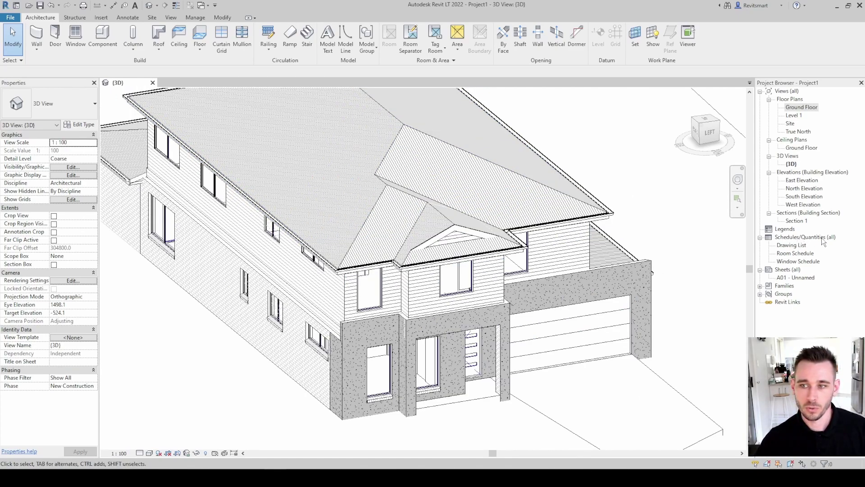
{"action": "right_click", "coordinate": [806, 237]}
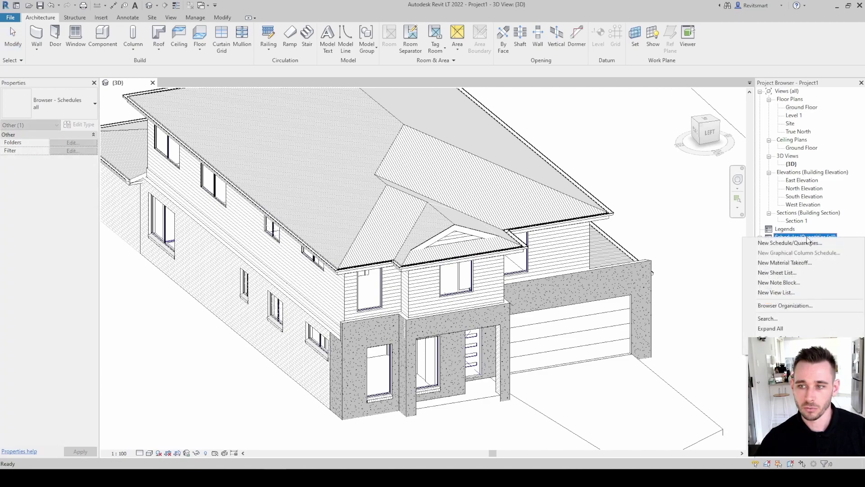
{"action": "left_click", "coordinate": [785, 244]}
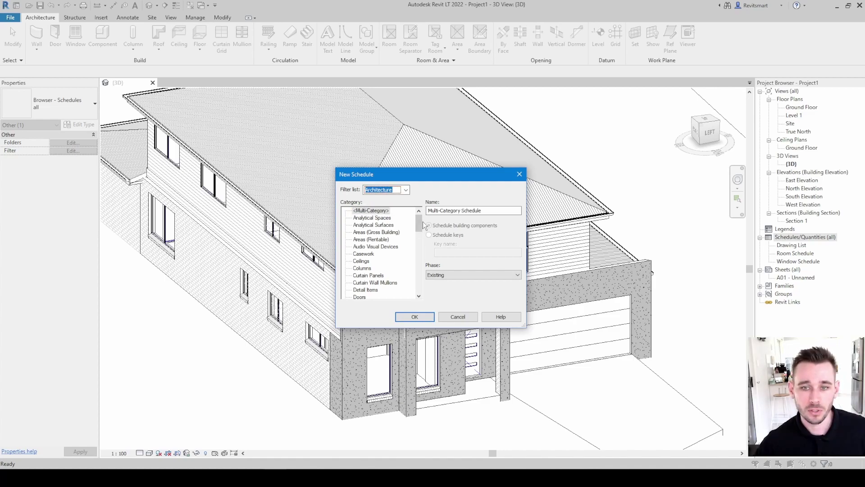
{"action": "left_click_drag", "start_coordinate": [418, 224], "coordinate": [419, 238]}
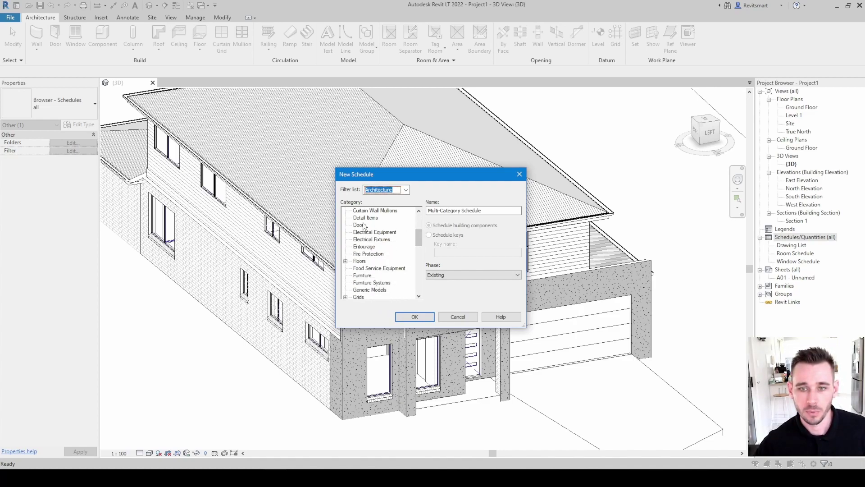
{"action": "left_click", "coordinate": [361, 226]}
Look through the full list of Architecture categories available for schedules, from Multi-Category down to Windows.
{"action": "scroll", "coordinate": [363, 234], "scroll_direction": "up", "scroll_amount": 2}
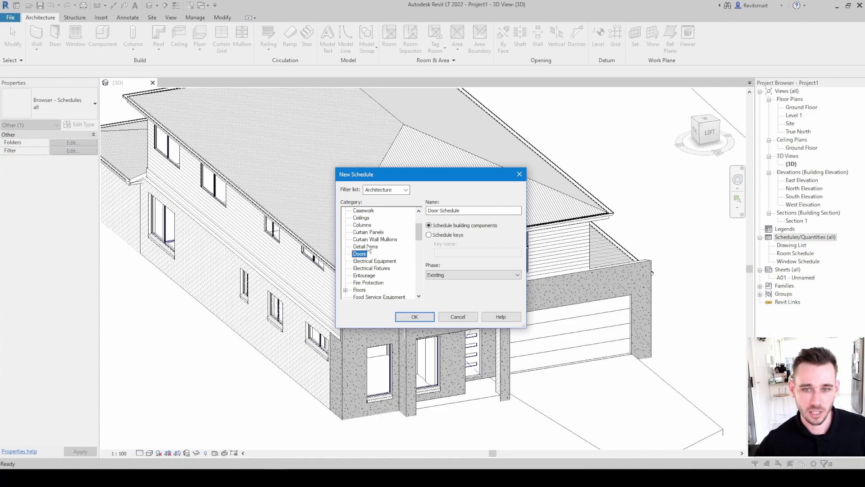
{"action": "scroll", "coordinate": [370, 248], "scroll_direction": "down", "scroll_amount": 2}
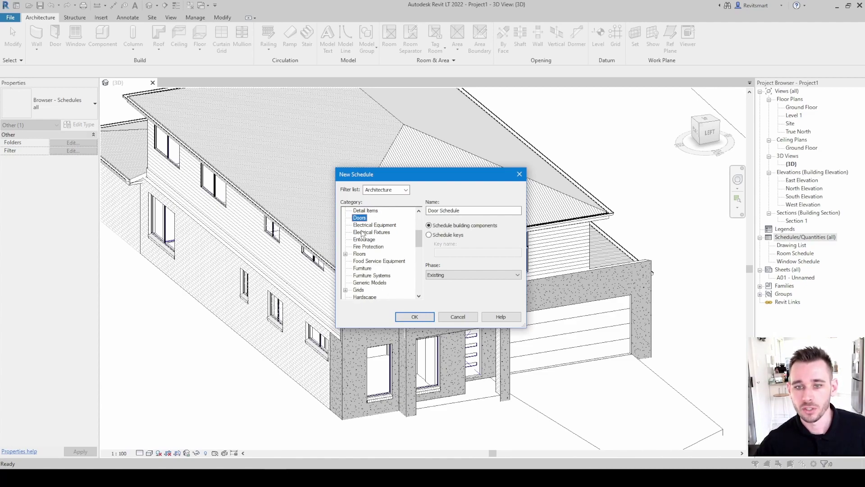
{"action": "left_click", "coordinate": [373, 225]}
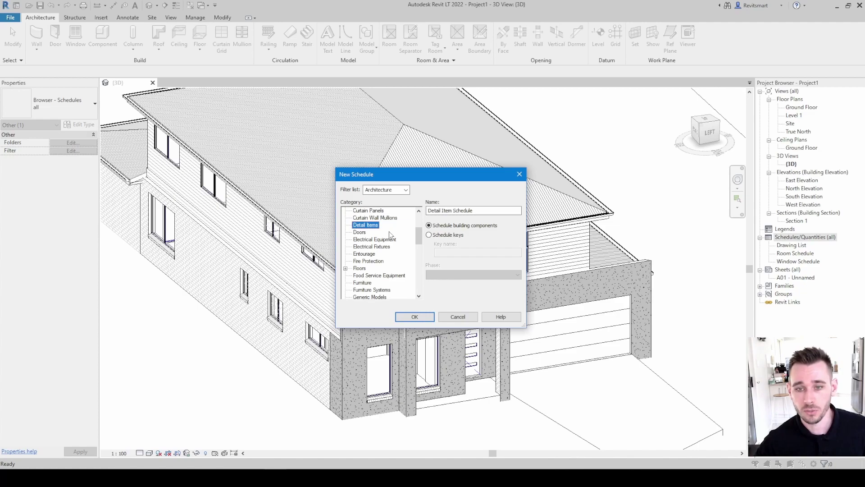
{"action": "scroll", "coordinate": [387, 250], "scroll_direction": "down", "scroll_amount": 1}
{"action": "left_click_drag", "start_coordinate": [421, 237], "coordinate": [419, 288]}
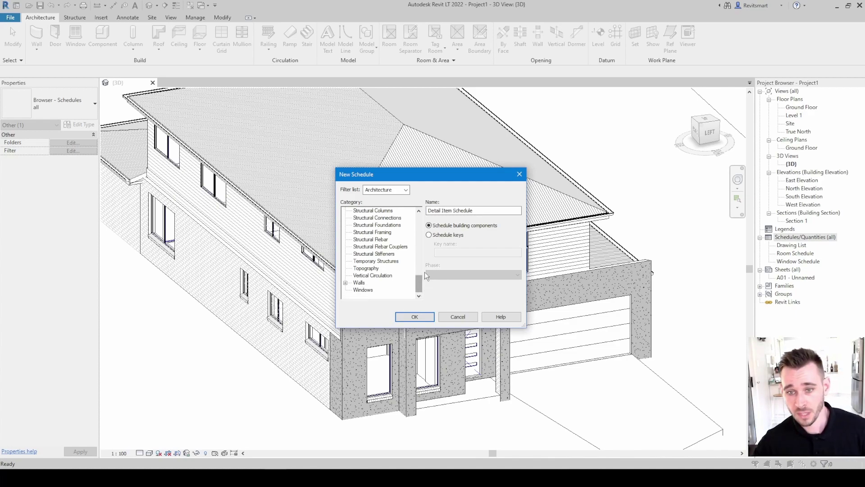
{"action": "left_click_drag", "start_coordinate": [419, 282], "coordinate": [419, 212]}
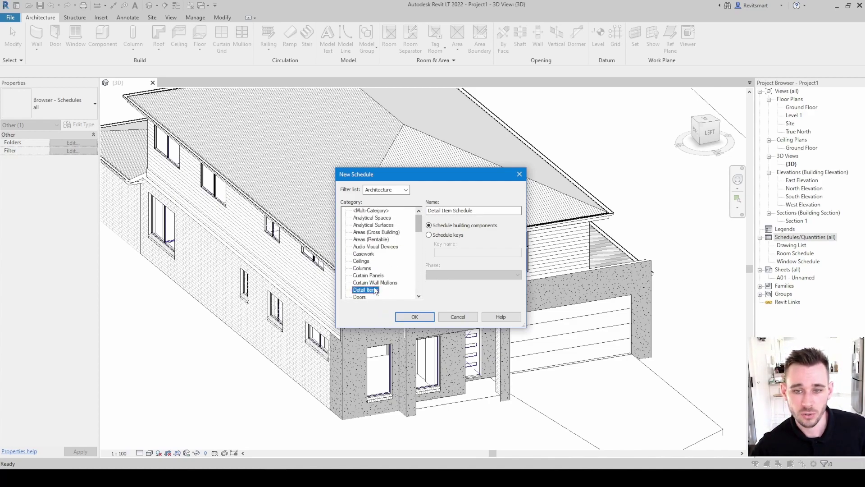
Create a Door Schedule of building components from the Doors category with the phase set to New Construction.
{"action": "scroll", "coordinate": [374, 291], "scroll_direction": "down", "scroll_amount": 1}
{"action": "left_click", "coordinate": [360, 283]}
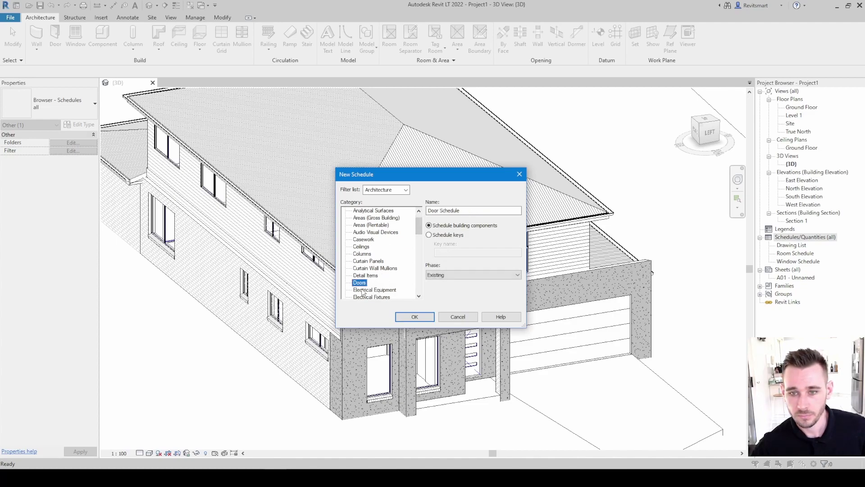
{"action": "left_click", "coordinate": [449, 275]}
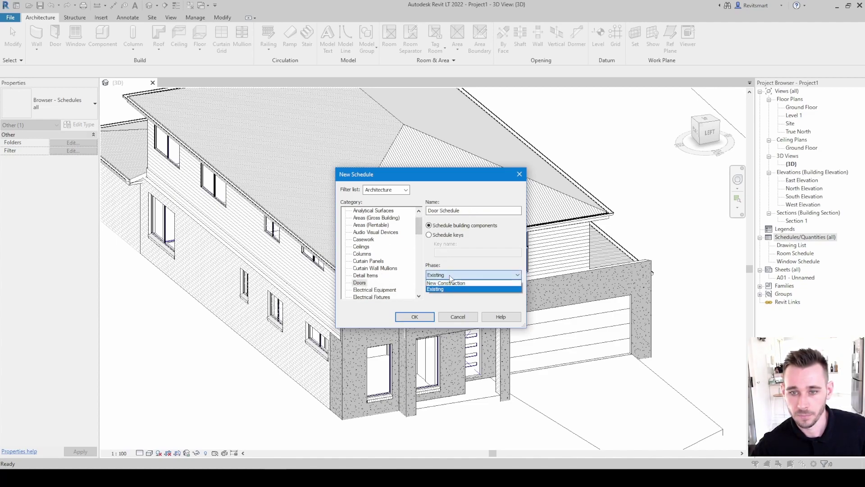
{"action": "left_click", "coordinate": [447, 283]}
{"action": "left_click", "coordinate": [439, 274]}
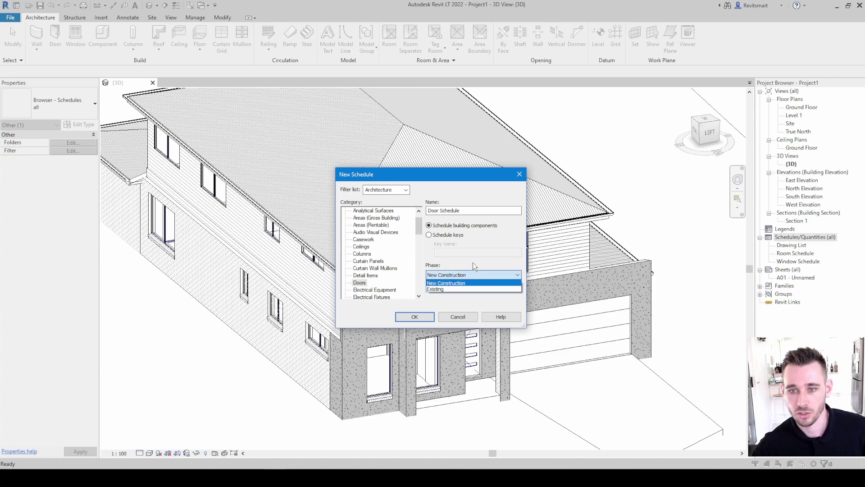
{"action": "left_click", "coordinate": [450, 283]}
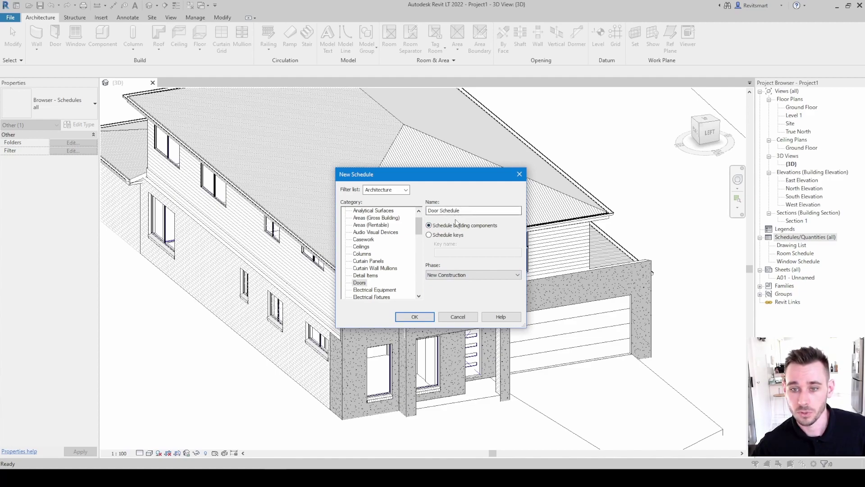
{"action": "left_click", "coordinate": [414, 317]}
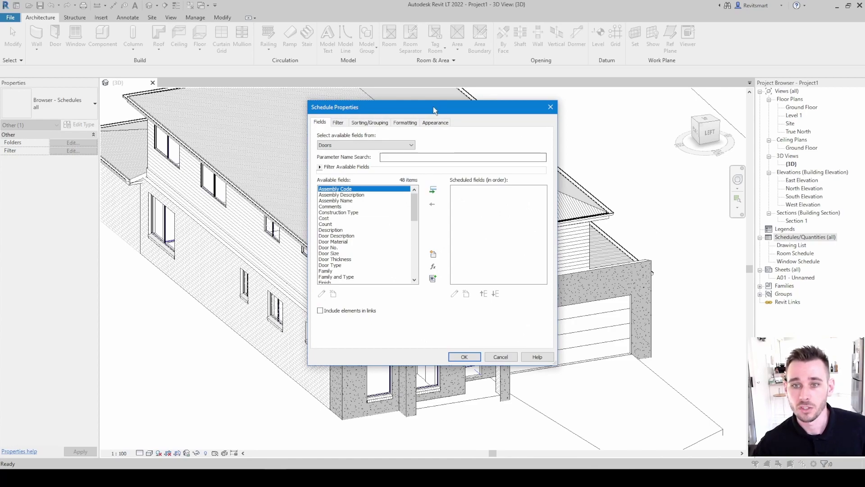
Look through the available door fields and add Mark as the first scheduled field.
{"action": "left_click_drag", "start_coordinate": [434, 106], "coordinate": [376, 127]}
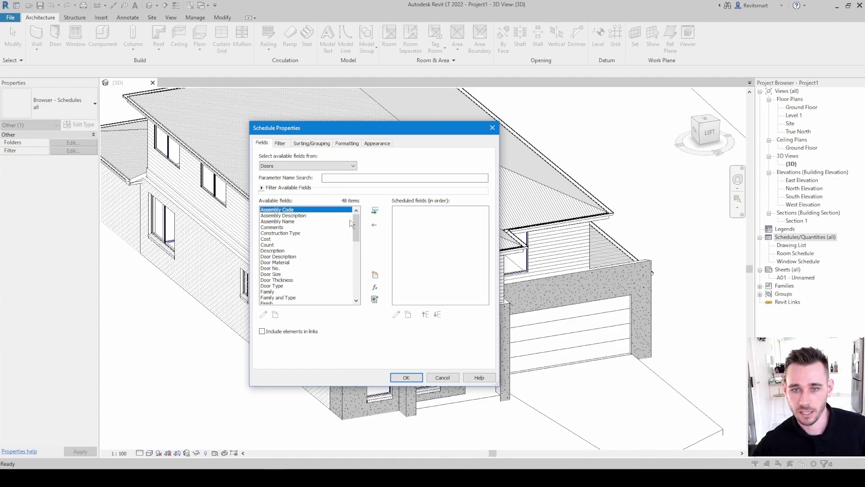
{"action": "mouse_move", "coordinate": [358, 220]}
{"action": "left_mouse_down"}
{"action": "mouse_move", "coordinate": [353, 279]}
{"action": "mouse_move", "coordinate": [353, 215]}
{"action": "left_mouse_up"}
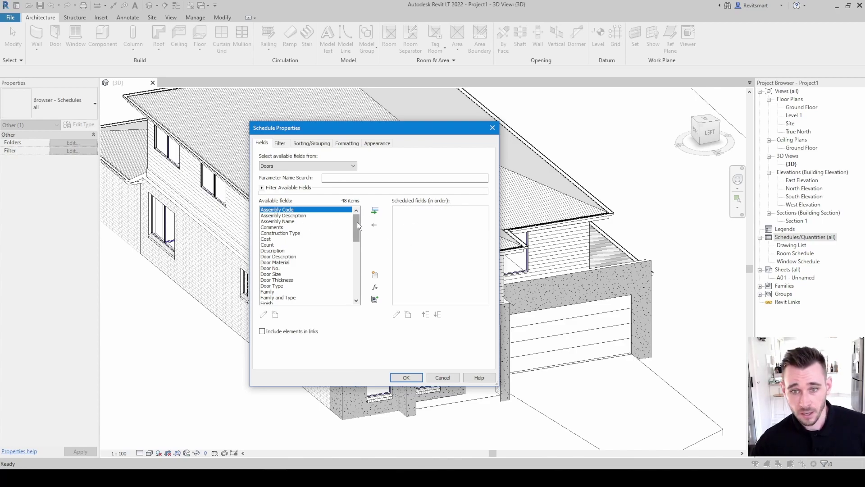
{"action": "left_click_drag", "start_coordinate": [356, 223], "coordinate": [357, 247]}
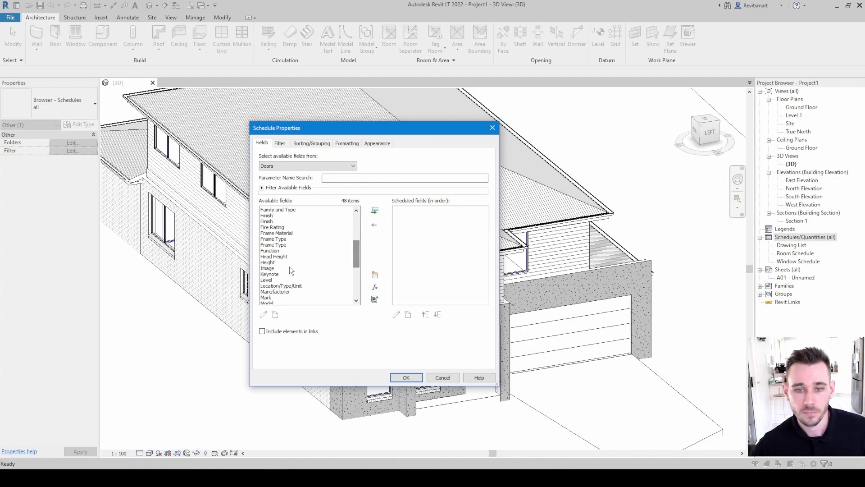
{"action": "left_click", "coordinate": [272, 297]}
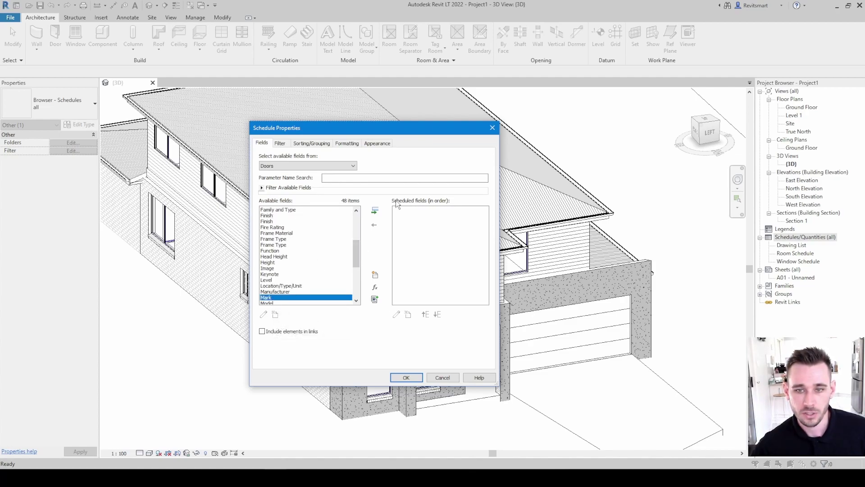
{"action": "left_click", "coordinate": [374, 211]}
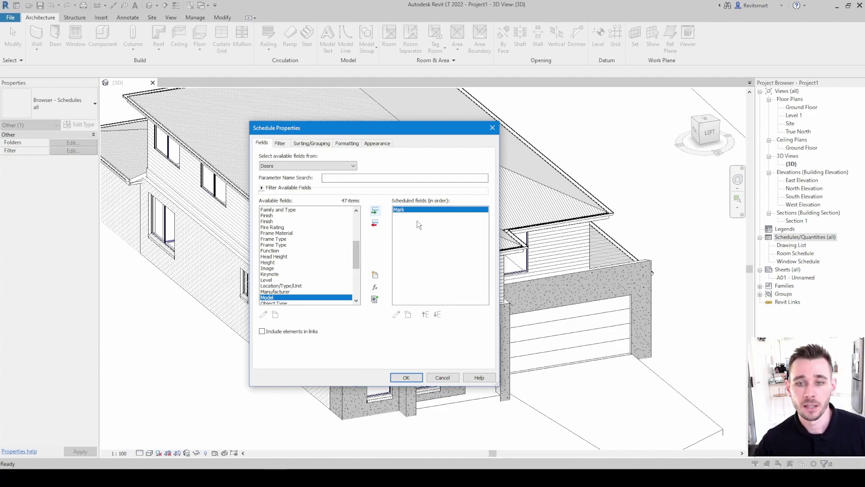
Add the Type Comments and Comments fields to the scheduled fields of the door schedule.
{"action": "left_click_drag", "start_coordinate": [356, 255], "coordinate": [366, 287]}
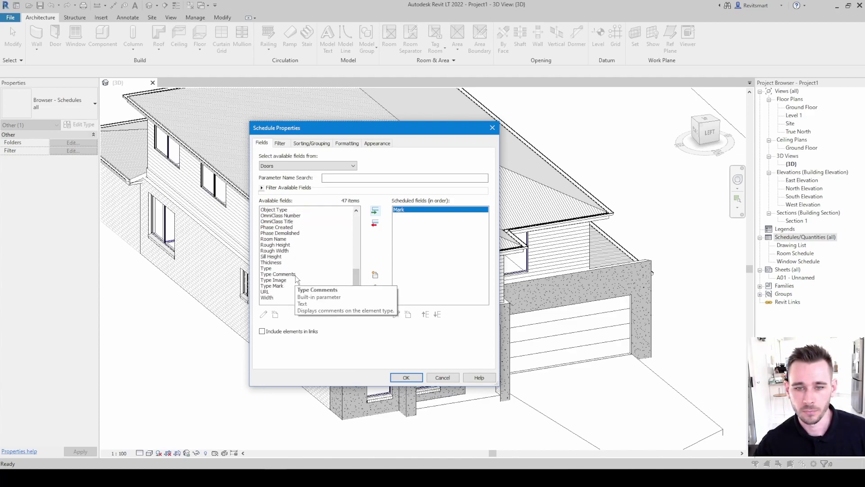
{"action": "left_click", "coordinate": [295, 275]}
{"action": "left_click", "coordinate": [377, 211]}
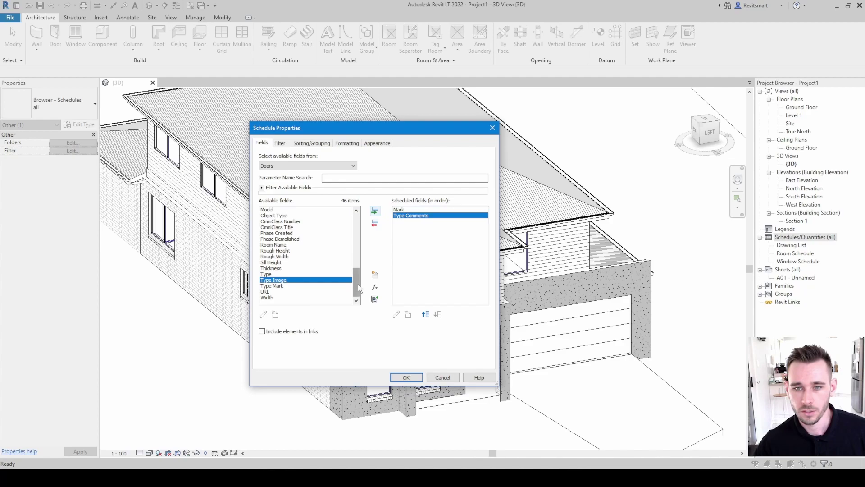
{"action": "left_click_drag", "start_coordinate": [356, 290], "coordinate": [359, 246]}
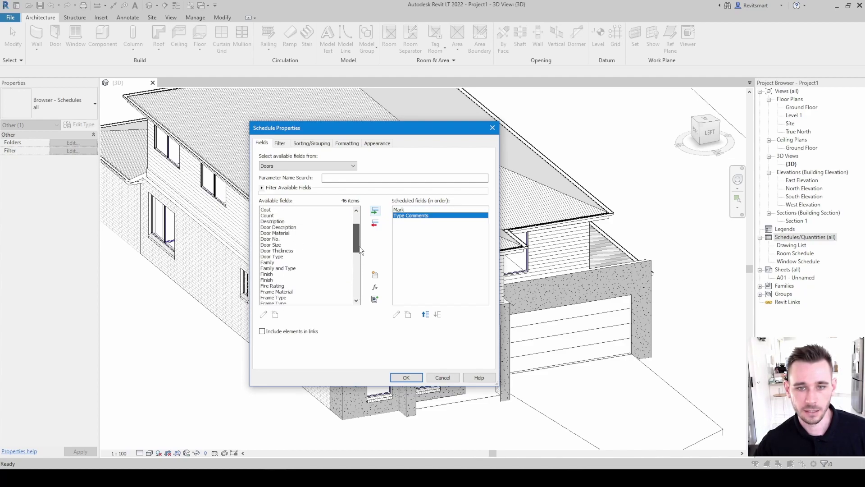
{"action": "scroll", "coordinate": [291, 221], "scroll_direction": "up", "scroll_amount": 1}
{"action": "scroll", "coordinate": [291, 221], "scroll_direction": "up", "scroll_amount": 2}
{"action": "left_click", "coordinate": [283, 227]}
{"action": "left_click", "coordinate": [376, 210]}
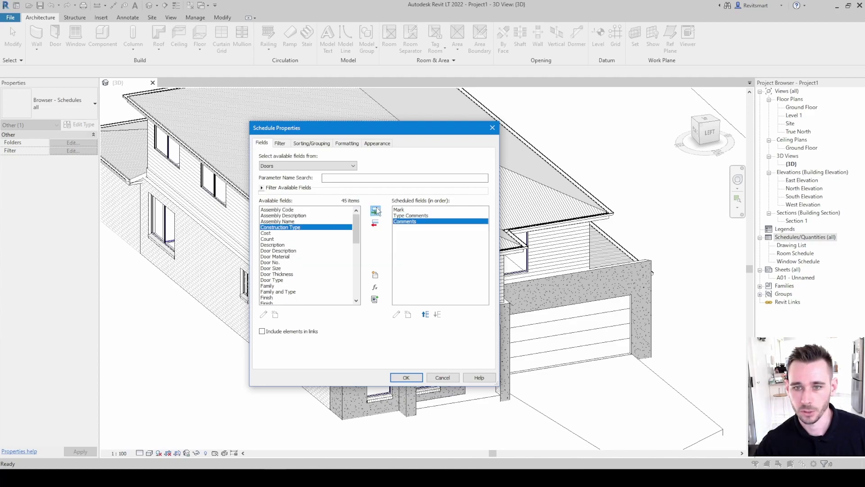
Find the Width field among the available door fields and add it to the scheduled fields.
{"action": "left_click_drag", "start_coordinate": [358, 231], "coordinate": [359, 245]}
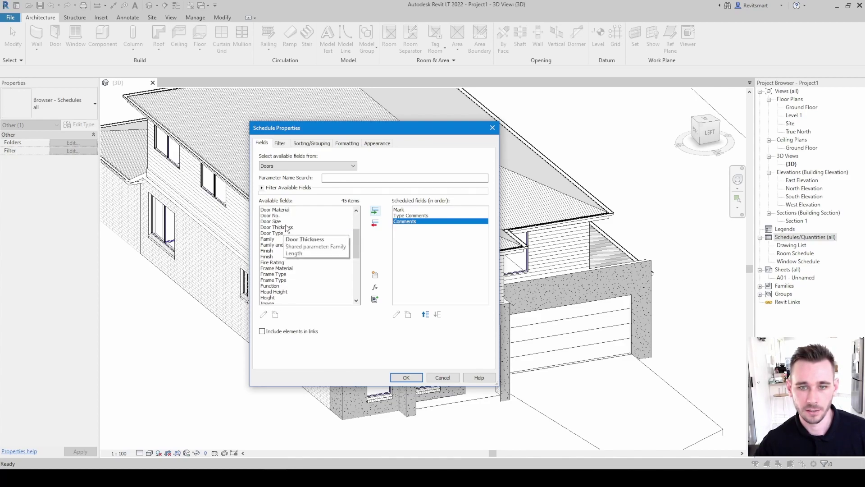
{"action": "scroll", "coordinate": [293, 231], "scroll_direction": "up", "scroll_amount": 1}
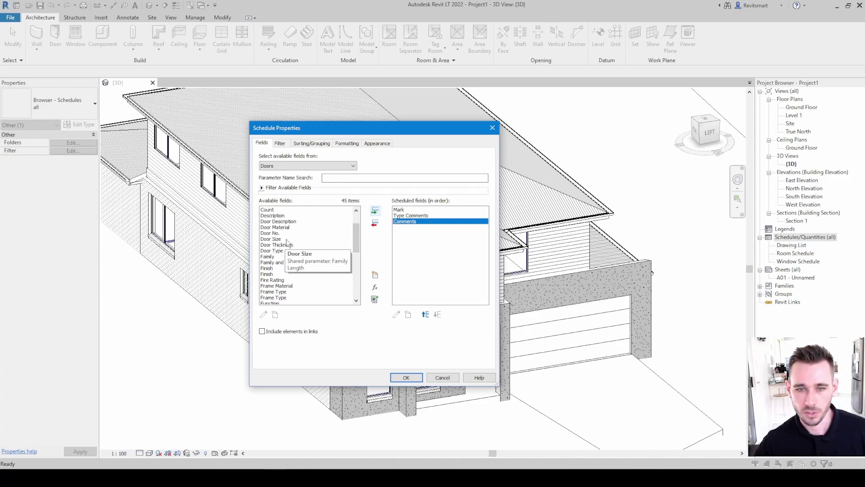
{"action": "left_click", "coordinate": [286, 239]}
{"action": "left_click_drag", "start_coordinate": [356, 239], "coordinate": [354, 280]}
{"action": "left_click", "coordinate": [290, 298]}
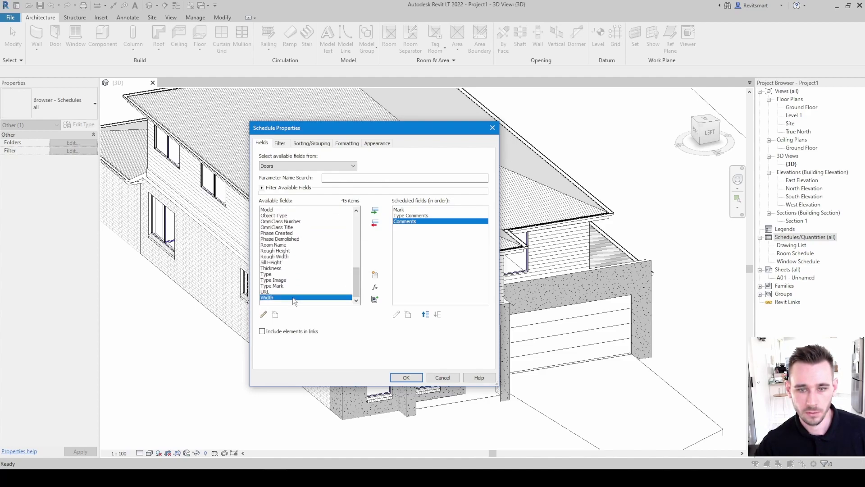
{"action": "left_click", "coordinate": [375, 211]}
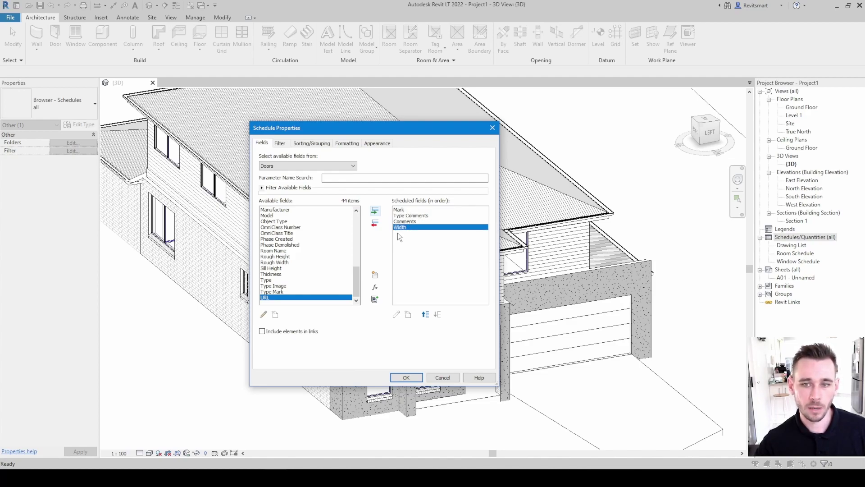
Move the Width field up to sit directly below Mark and generate the door schedule.
{"action": "left_click", "coordinate": [416, 215]}
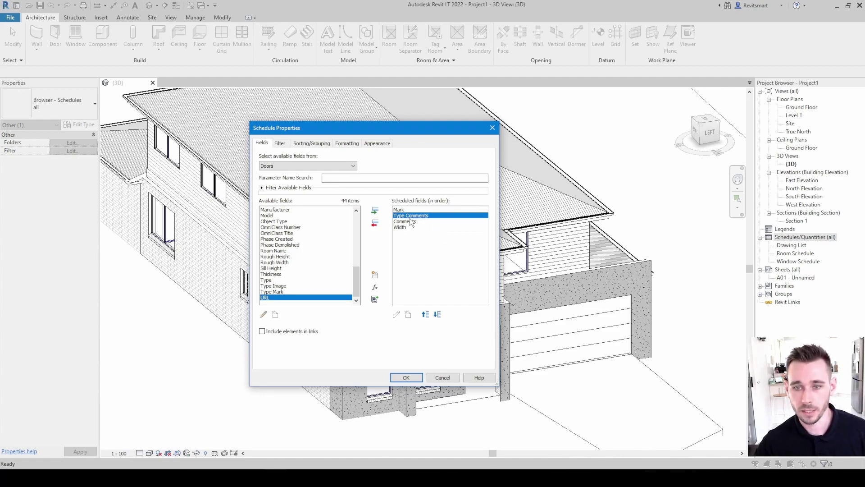
{"action": "left_click", "coordinate": [411, 221]}
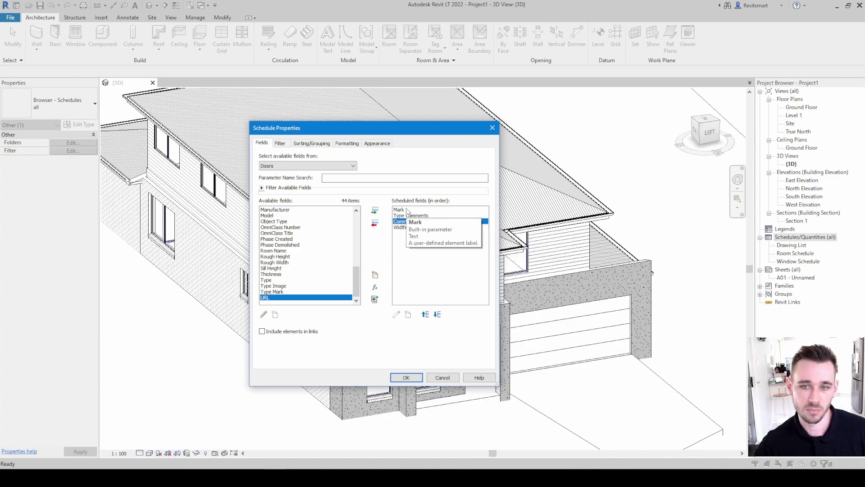
{"action": "left_click", "coordinate": [406, 209]}
{"action": "left_click", "coordinate": [404, 227]}
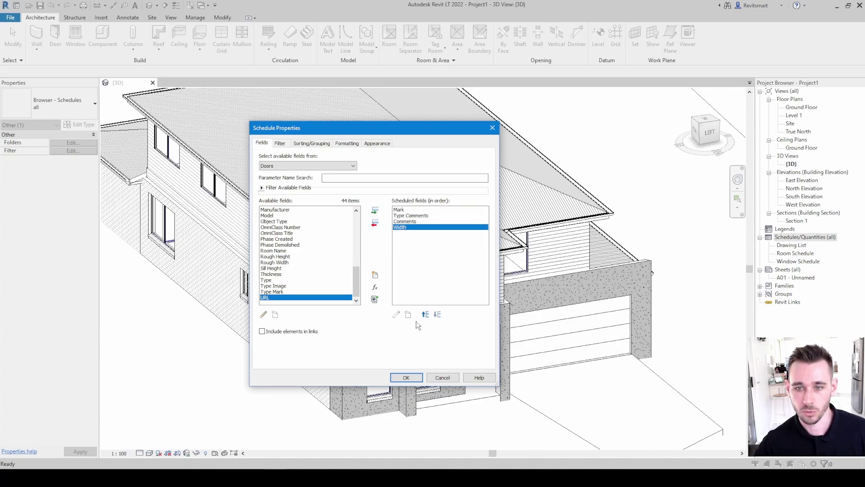
{"action": "left_click", "coordinate": [425, 314]}
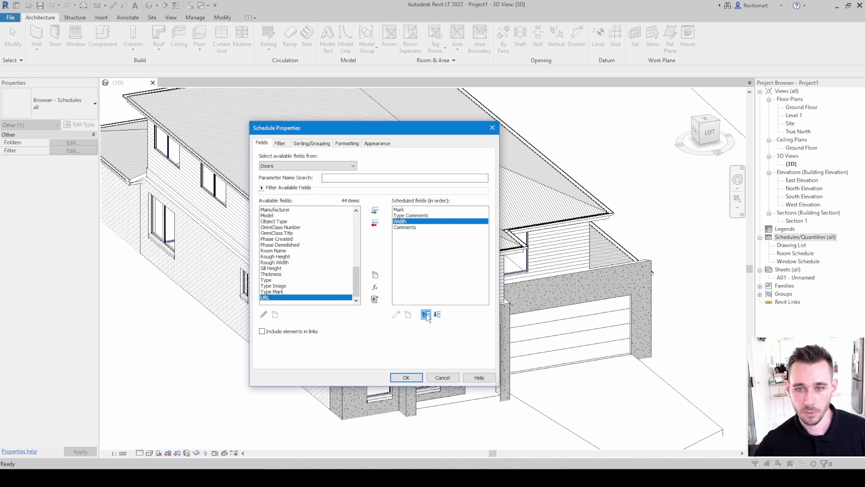
{"action": "left_click", "coordinate": [425, 314]}
{"action": "left_click", "coordinate": [406, 378]}
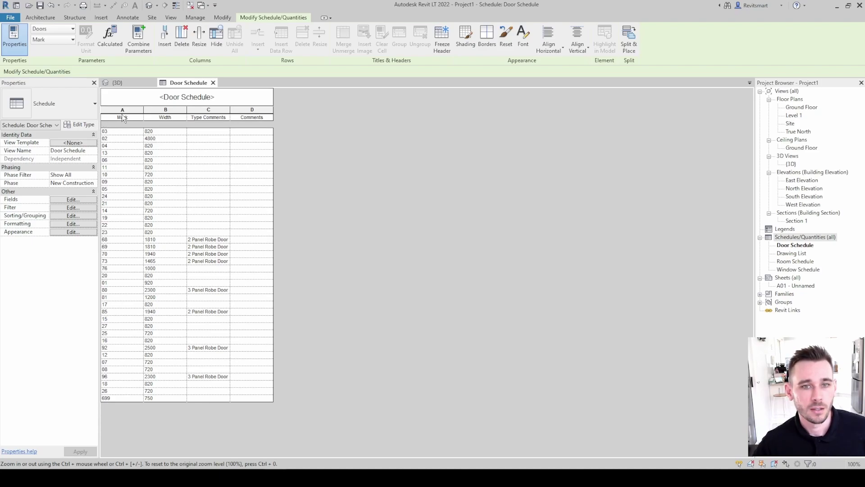
Select the whole house in the 3D view and check the door count in the selection filter, leaving the selection unfiltered.
{"action": "left_click", "coordinate": [128, 83]}
{"action": "scroll", "coordinate": [207, 110], "scroll_direction": "down", "scroll_amount": 5}
{"action": "middle_click_drag", "start_coordinate": [207, 109], "coordinate": [238, 162]}
{"action": "left_click_drag", "start_coordinate": [231, 152], "coordinate": [591, 389]}
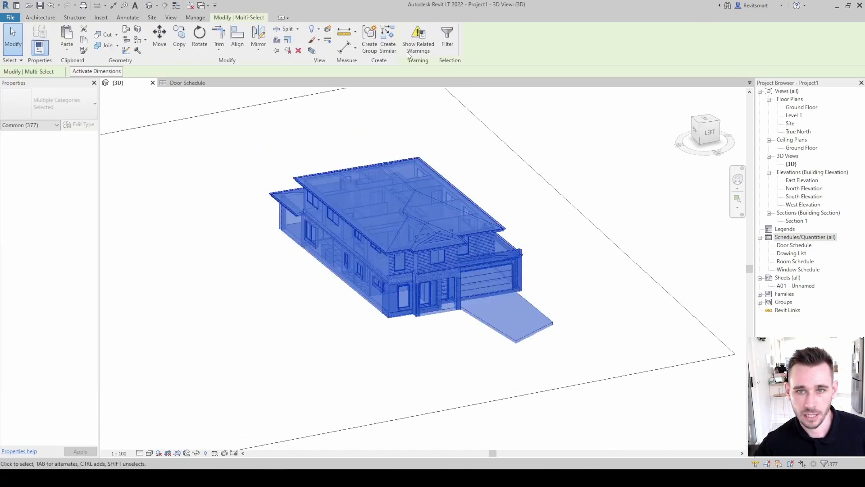
{"action": "left_click", "coordinate": [447, 40]}
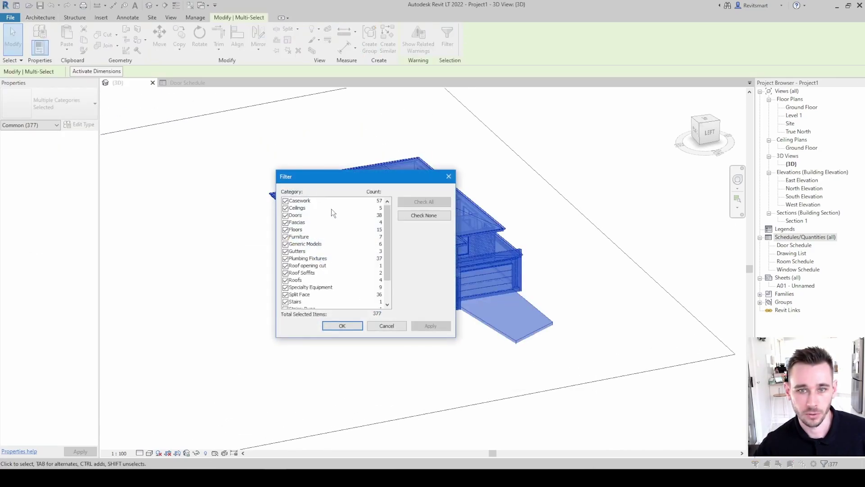
{"action": "left_click", "coordinate": [381, 325]}
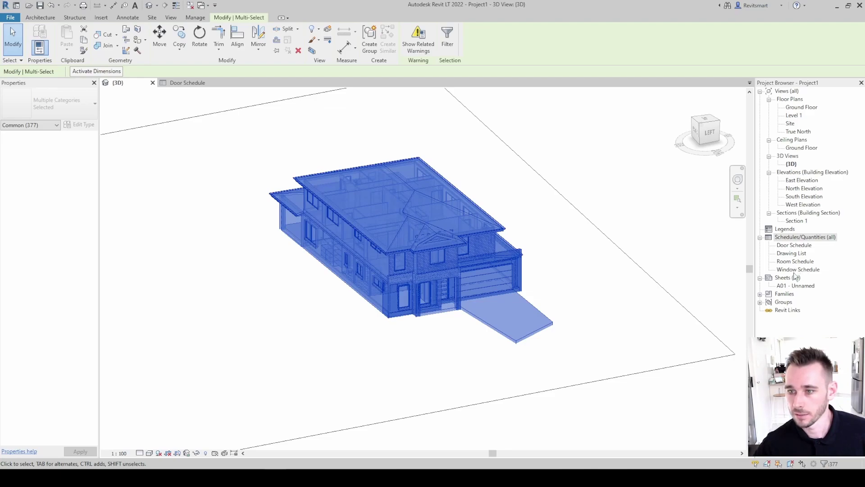
Return to the Door Schedule, open its field settings and look over the available fields.
{"action": "double_click", "coordinate": [795, 245]}
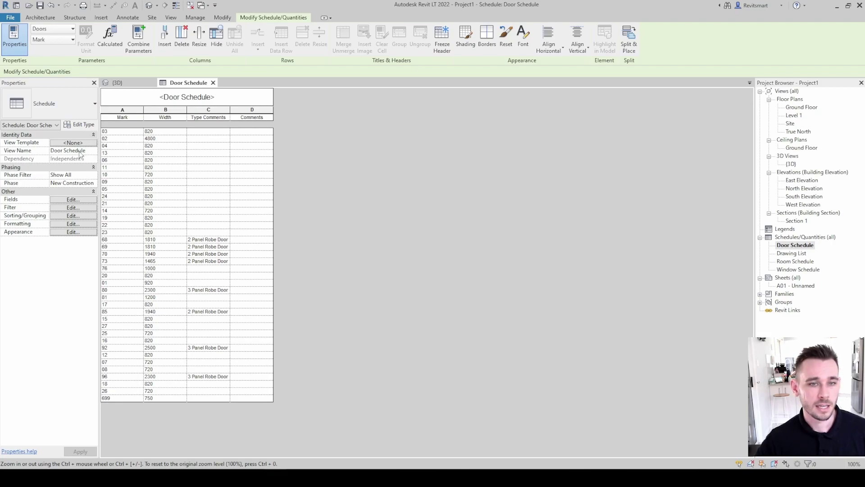
{"action": "left_click", "coordinate": [73, 199]}
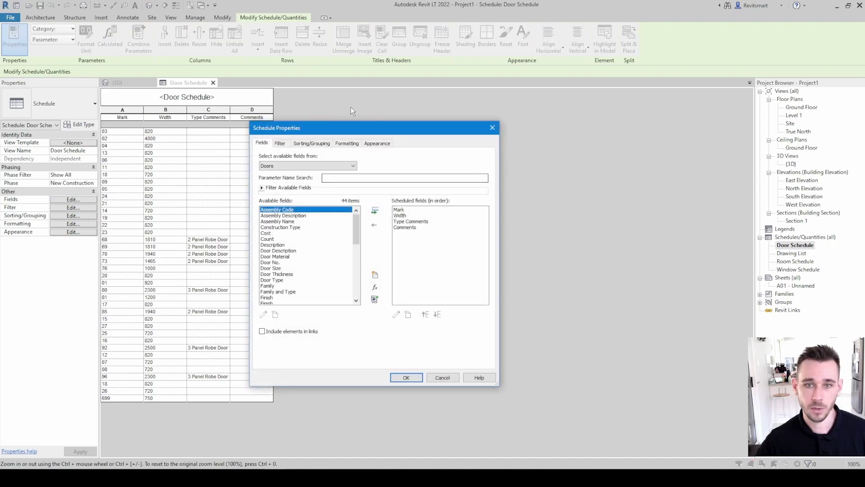
{"action": "left_click_drag", "start_coordinate": [337, 128], "coordinate": [370, 129]}
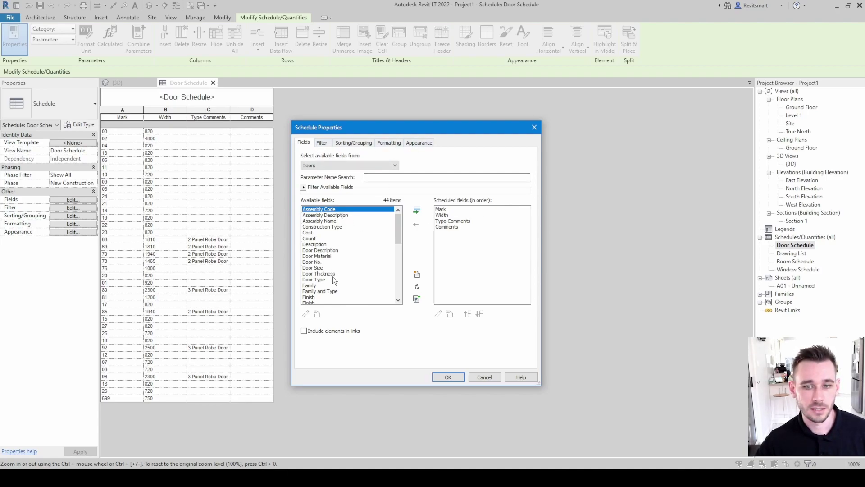
{"action": "scroll", "coordinate": [333, 276], "scroll_direction": "down", "scroll_amount": 3}
{"action": "scroll", "coordinate": [337, 282], "scroll_direction": "up", "scroll_amount": 3}
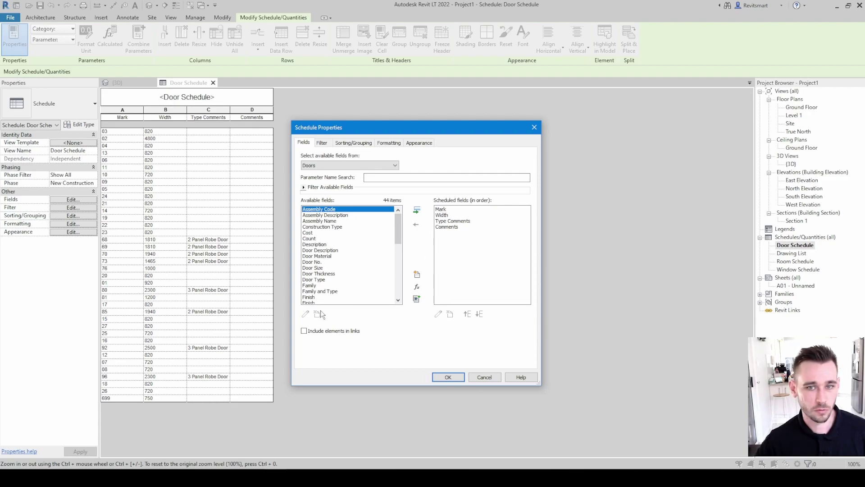
Filter the door schedule to doors whose Mark is less than 100 and apply the filter.
{"action": "left_click", "coordinate": [323, 144]}
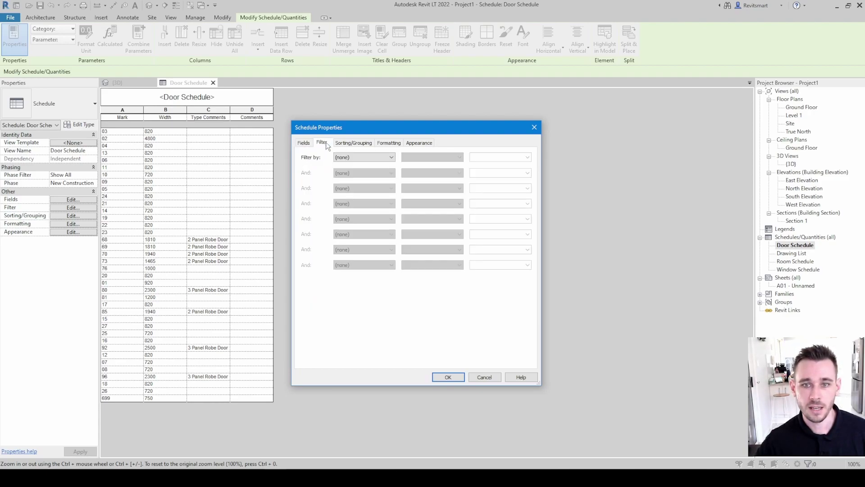
{"action": "left_click", "coordinate": [349, 158]}
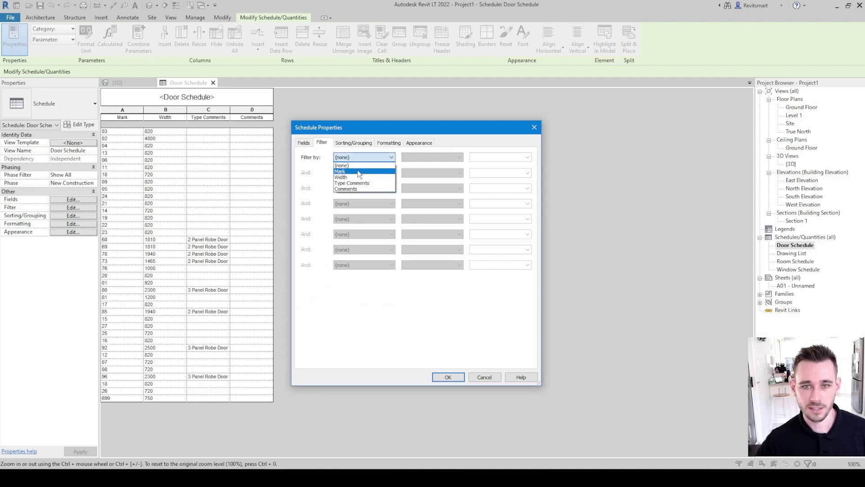
{"action": "left_click", "coordinate": [356, 171]}
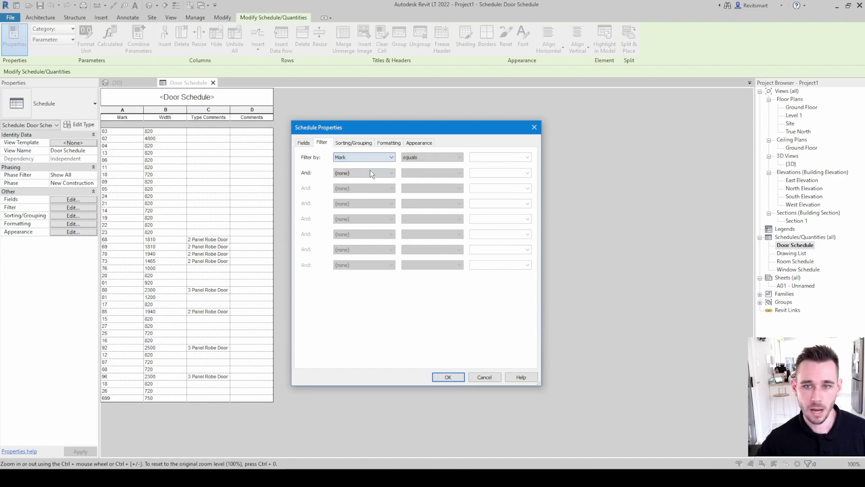
{"action": "left_click", "coordinate": [415, 157]}
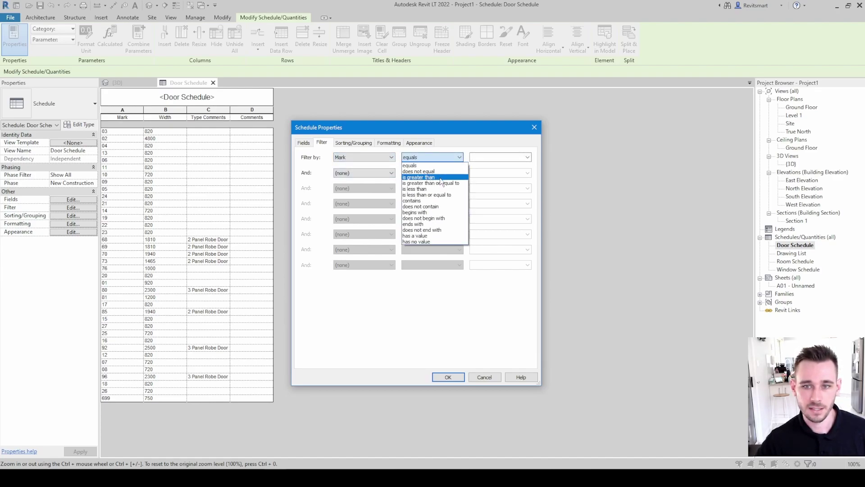
{"action": "left_click", "coordinate": [430, 189]}
{"action": "left_click", "coordinate": [480, 158]}
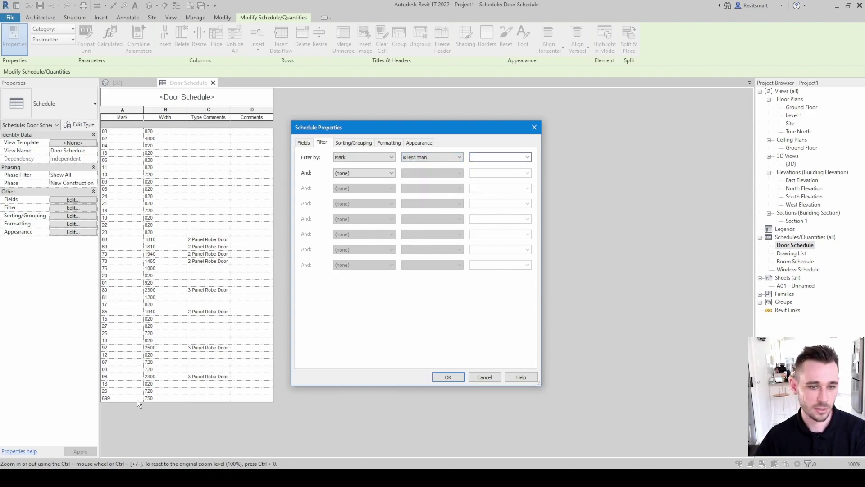
{"action": "type", "text": "100"}
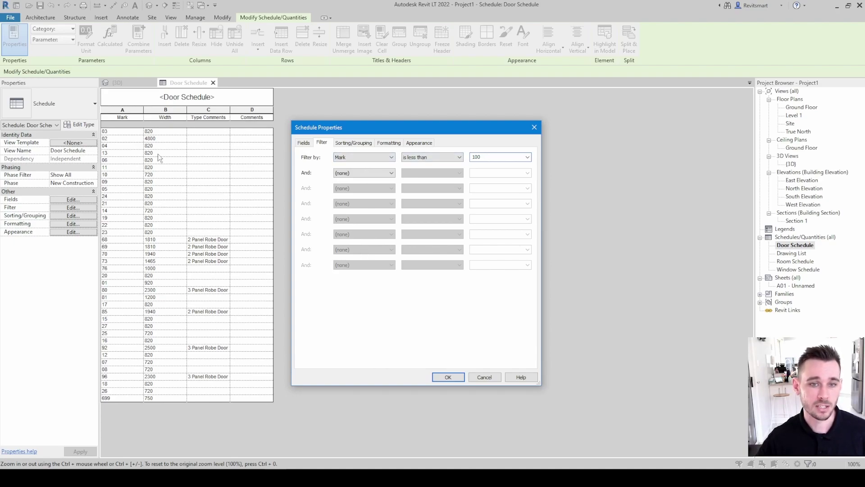
{"action": "left_click", "coordinate": [448, 376]}
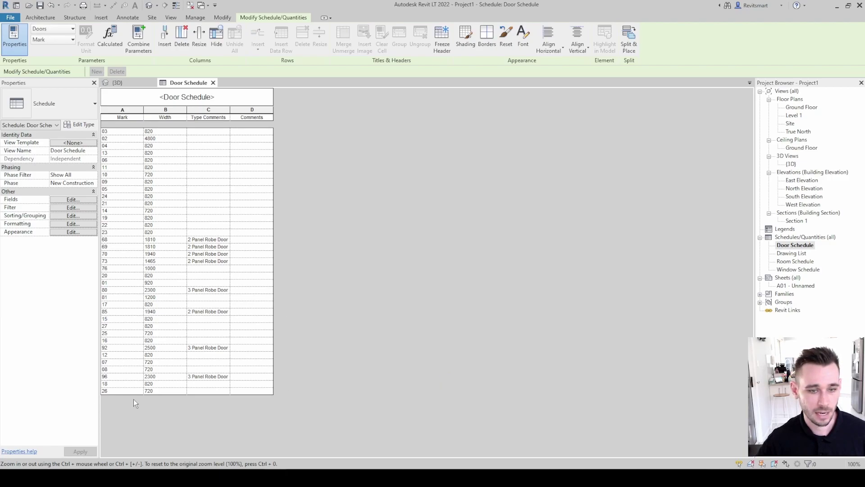
Reopen the schedule's filter settings and look over the fields offered for a second condition.
{"action": "left_click", "coordinate": [68, 207]}
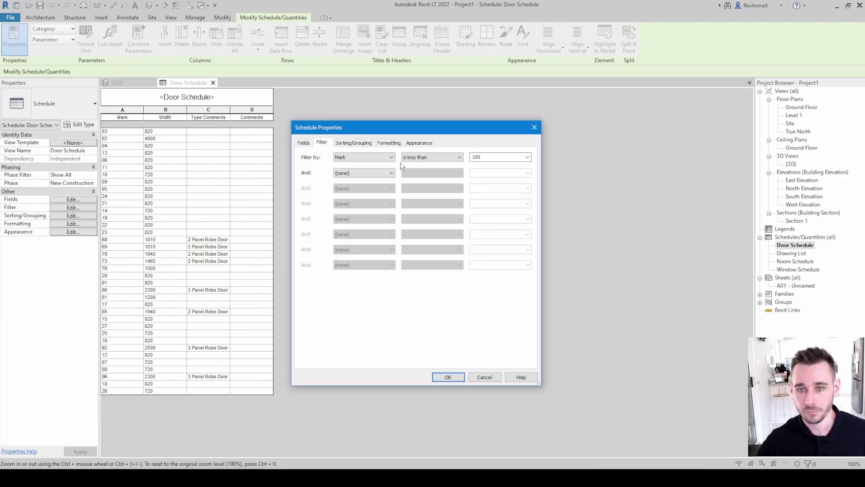
{"action": "left_click", "coordinate": [354, 175]}
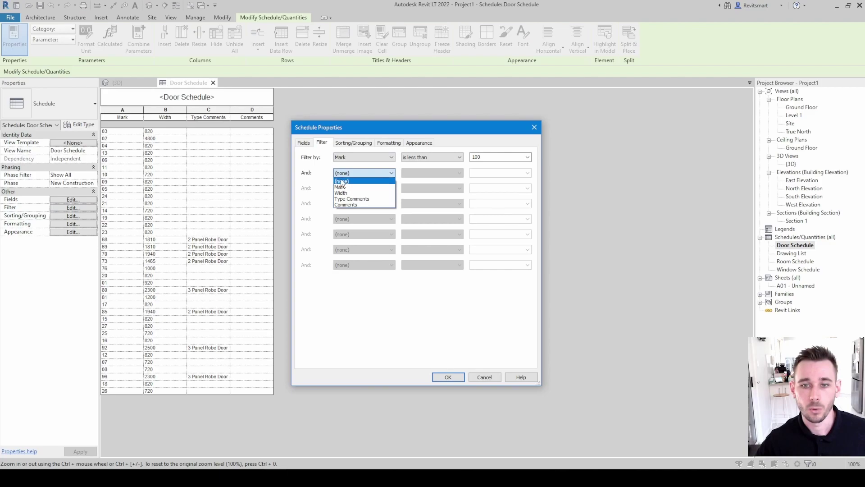
{"action": "left_click", "coordinate": [322, 144]}
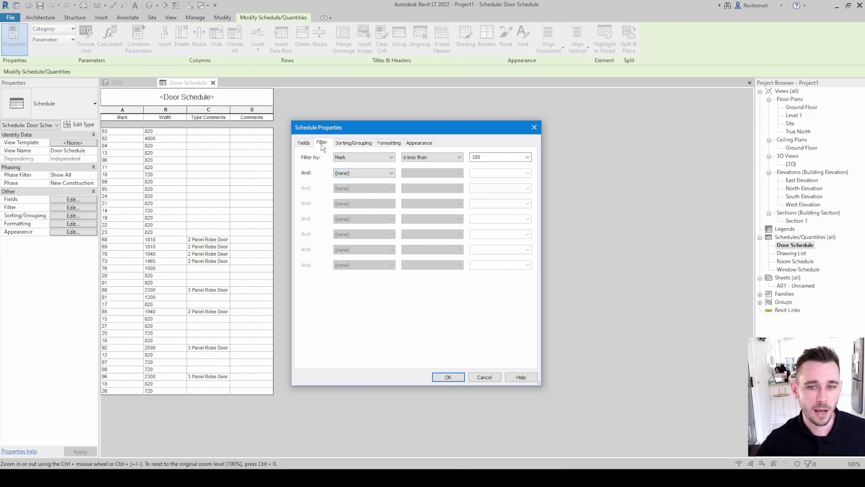
{"action": "left_click", "coordinate": [360, 172]}
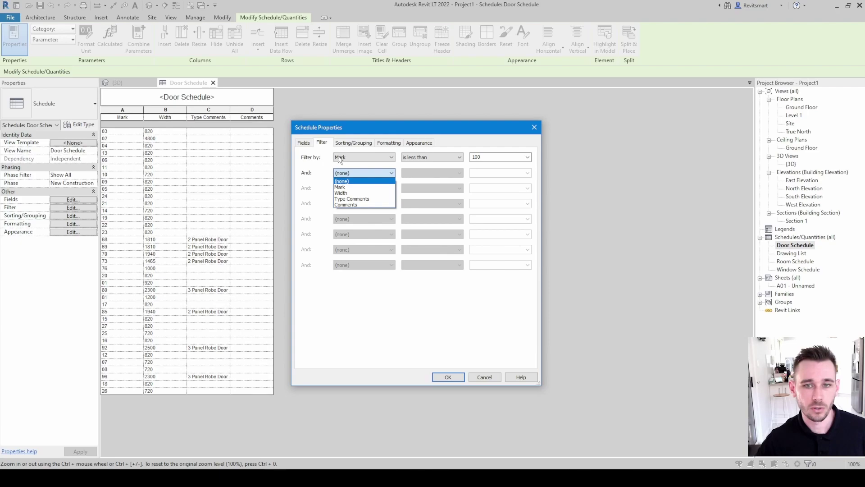
{"action": "left_click", "coordinate": [323, 145]}
{"action": "left_click", "coordinate": [336, 174]}
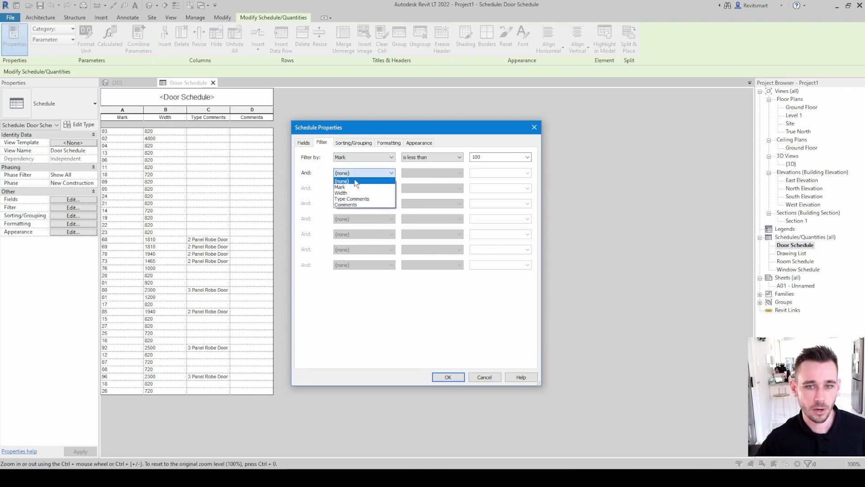
{"action": "left_click", "coordinate": [314, 144]}
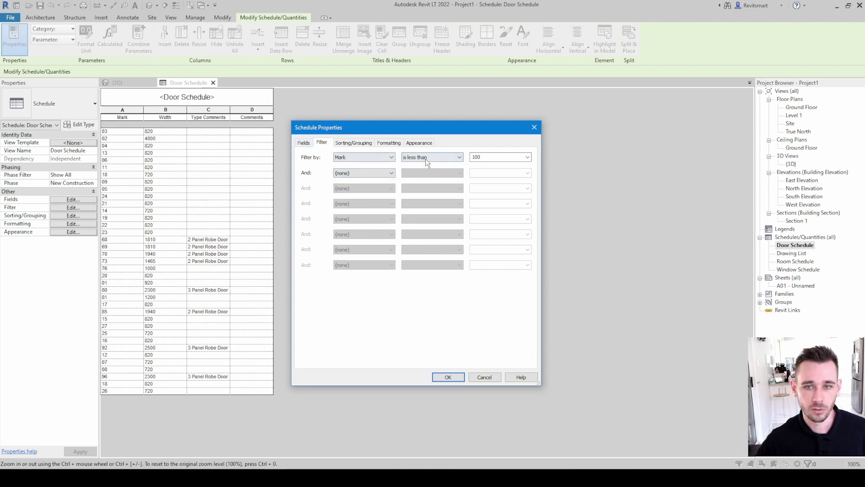
{"action": "left_click", "coordinate": [302, 143]}
{"action": "left_click", "coordinate": [322, 143]}
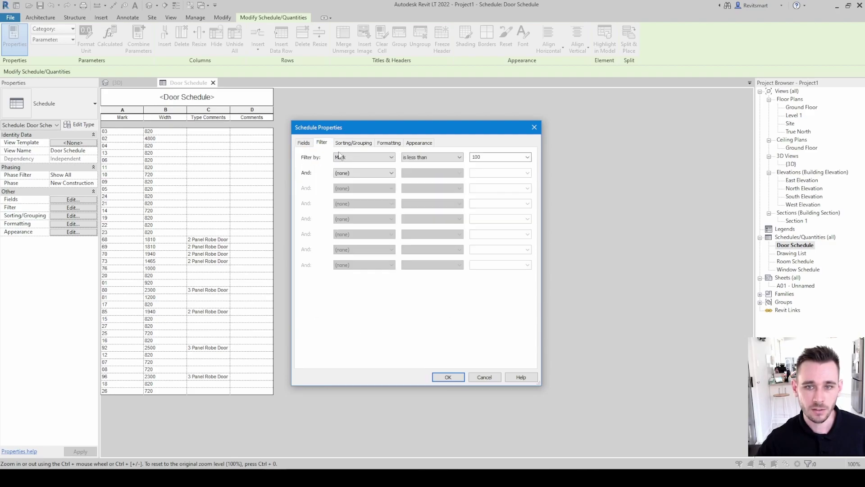
Add a second filter condition on Mark, leaving its rule at equals with no value.
{"action": "left_click", "coordinate": [386, 173]}
{"action": "left_click", "coordinate": [342, 186]}
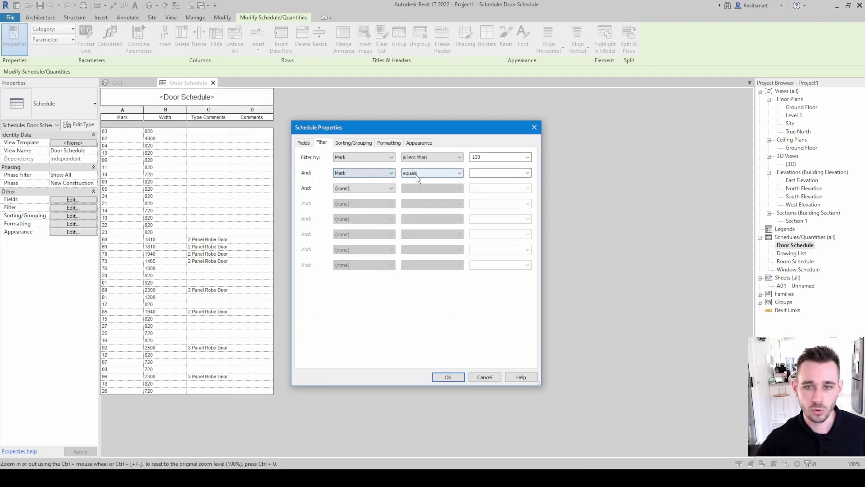
{"action": "left_click", "coordinate": [416, 175]}
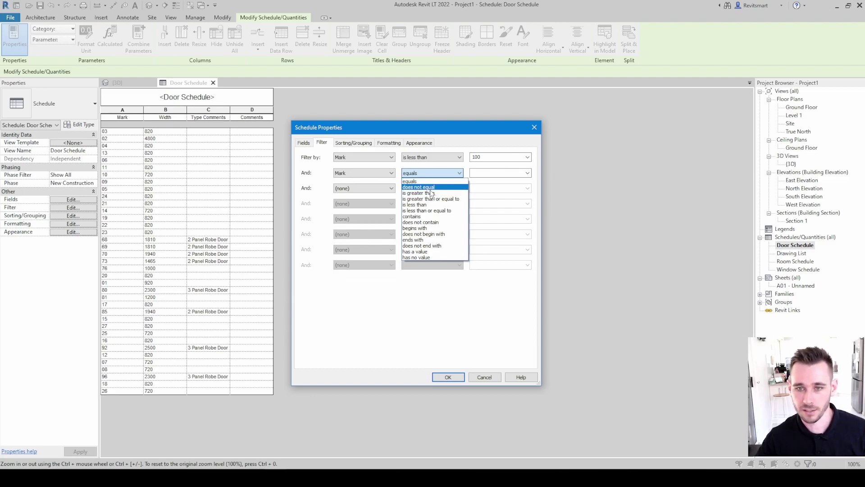
{"action": "left_click", "coordinate": [356, 144]}
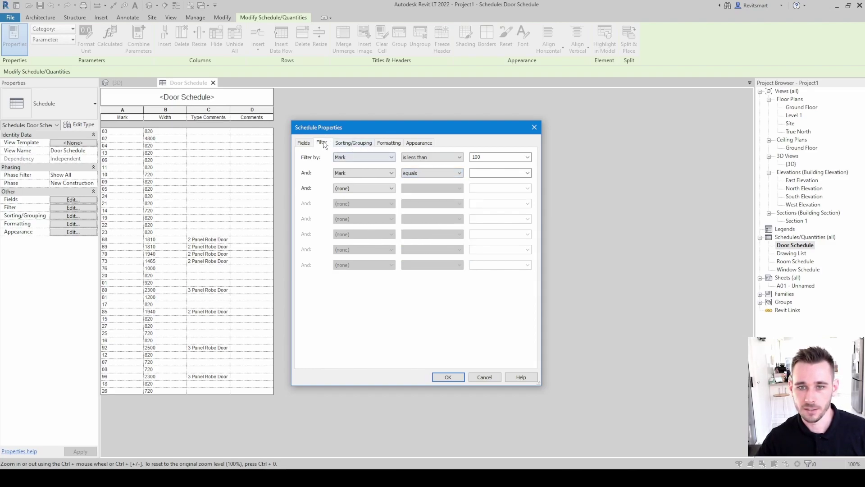
Sort the schedule by Mark in ascending order and add a footer showing title, count, and totals.
{"action": "left_click", "coordinate": [343, 143]}
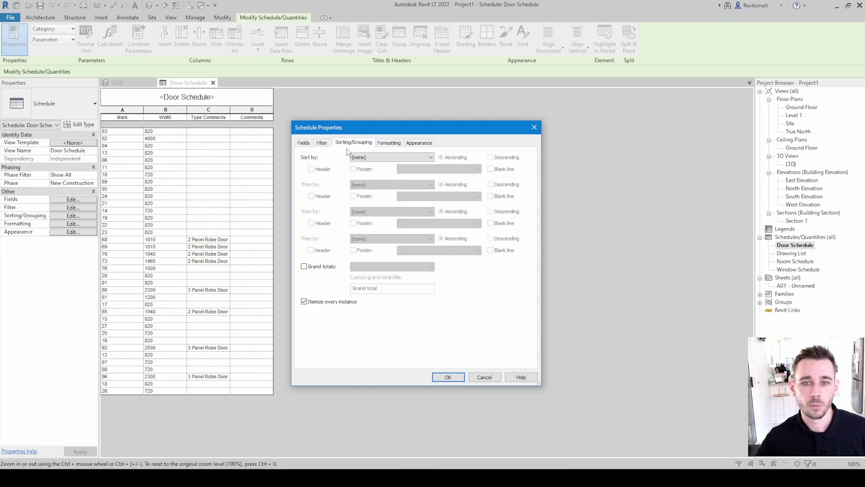
{"action": "left_click", "coordinate": [384, 155]}
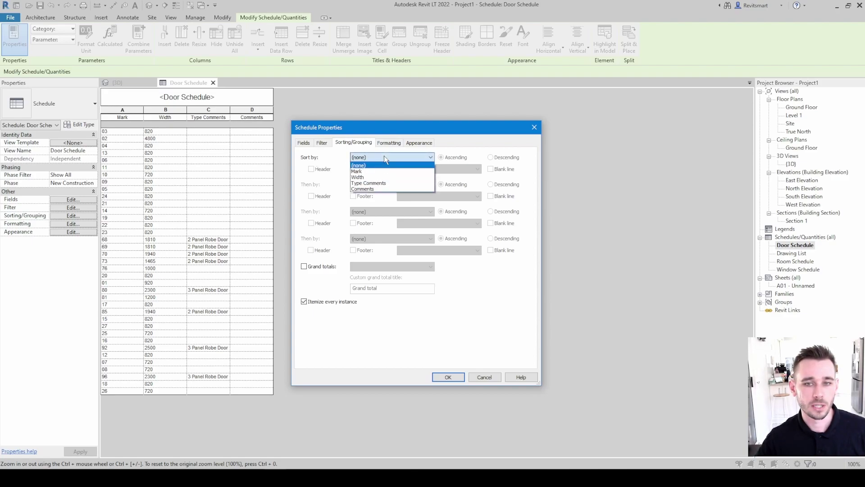
{"action": "left_click", "coordinate": [367, 172]}
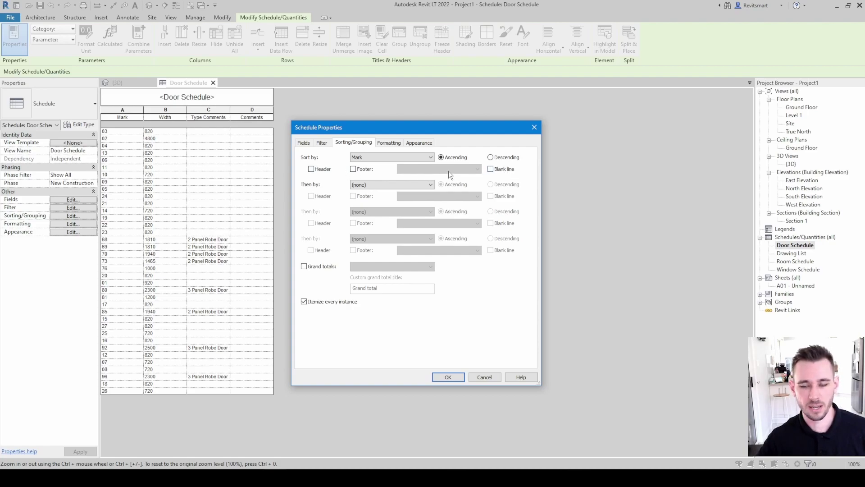
{"action": "left_click", "coordinate": [353, 169]}
{"action": "left_click", "coordinate": [439, 169]}
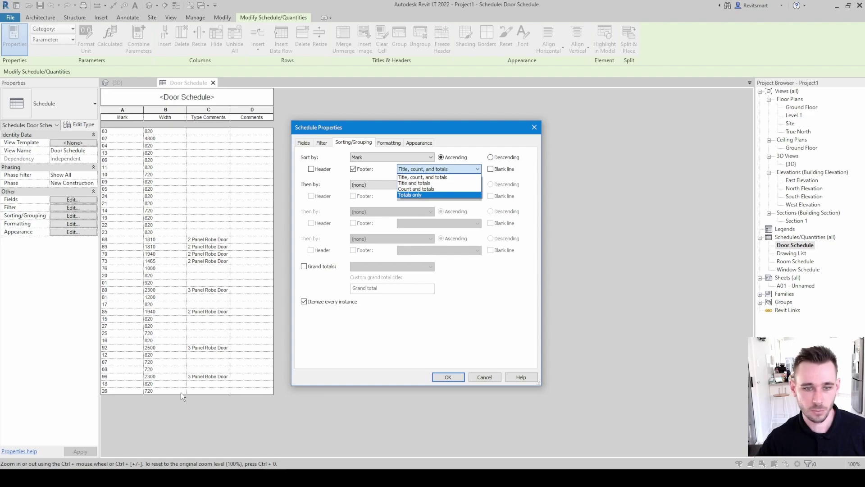
{"action": "left_click", "coordinate": [459, 351]}
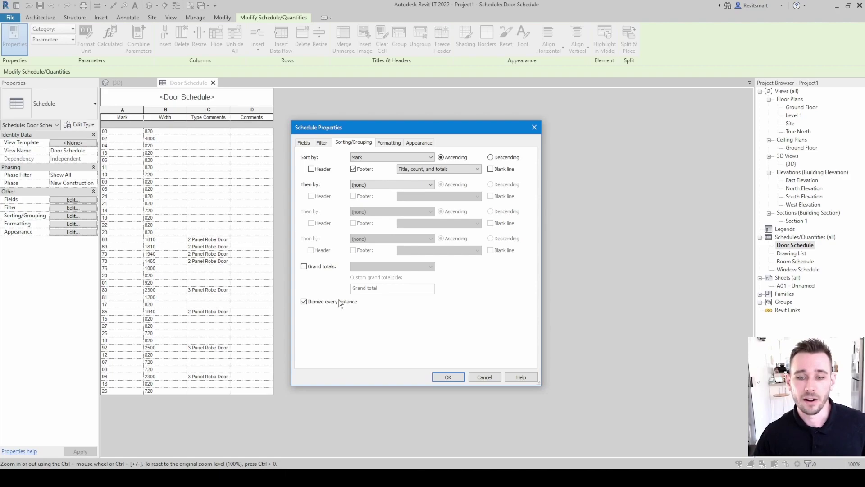
Look through the formatting options of the Mark, Width, Type Comments and Comments fields.
{"action": "left_click", "coordinate": [391, 144]}
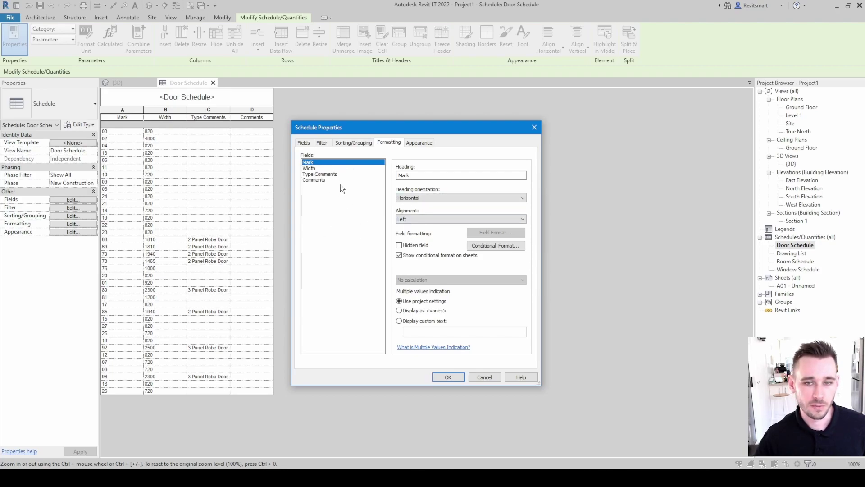
{"action": "left_click", "coordinate": [329, 170]}
{"action": "left_click", "coordinate": [324, 174]}
{"action": "left_click", "coordinate": [323, 180]}
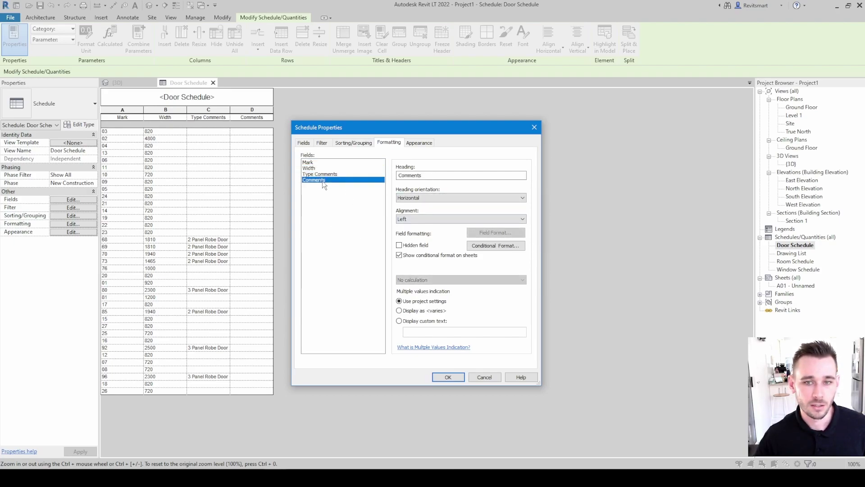
Add a third filter condition, Comments does not equal EXAMPLE, and apply the schedule settings.
{"action": "left_click", "coordinate": [322, 142]}
{"action": "left_click", "coordinate": [355, 185]}
{"action": "left_click", "coordinate": [352, 217]}
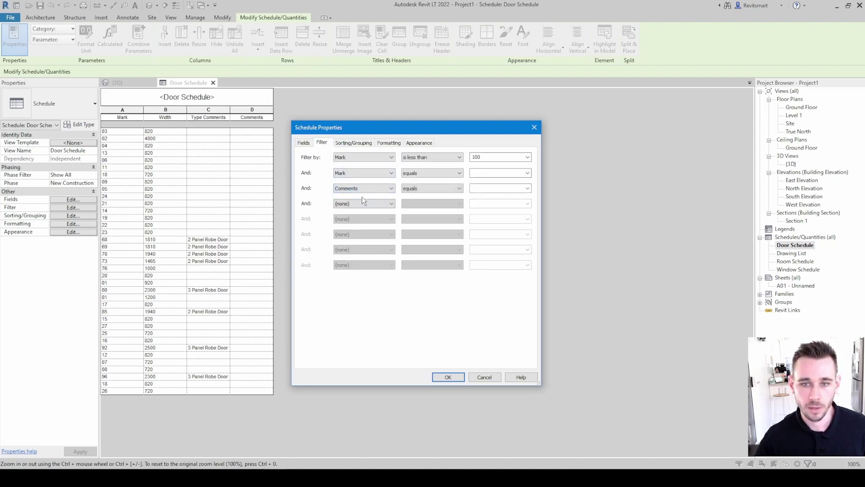
{"action": "left_click", "coordinate": [427, 188]}
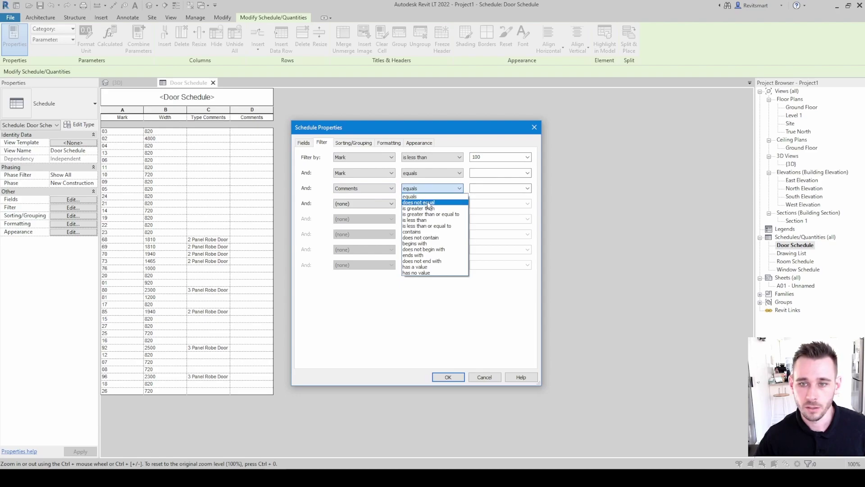
{"action": "left_click", "coordinate": [428, 203]}
{"action": "left_click", "coordinate": [478, 186]}
{"action": "type", "text": "EXAM,PLE"}
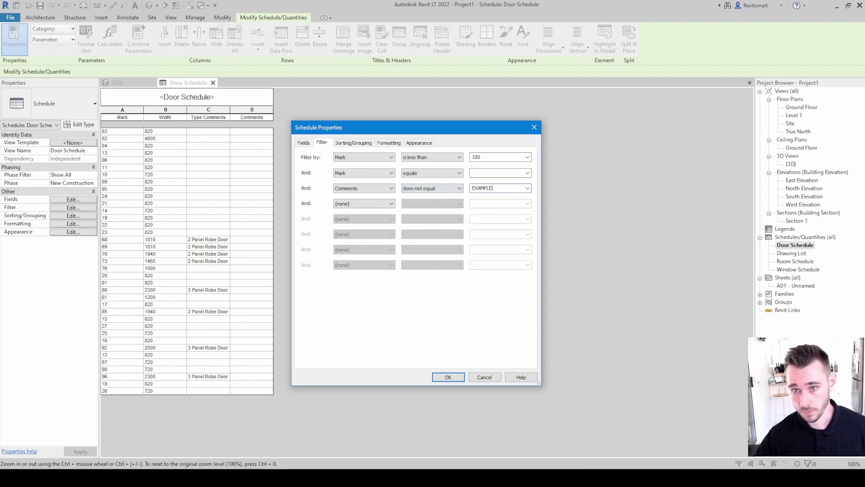
{"action": "key", "text": "Return"}
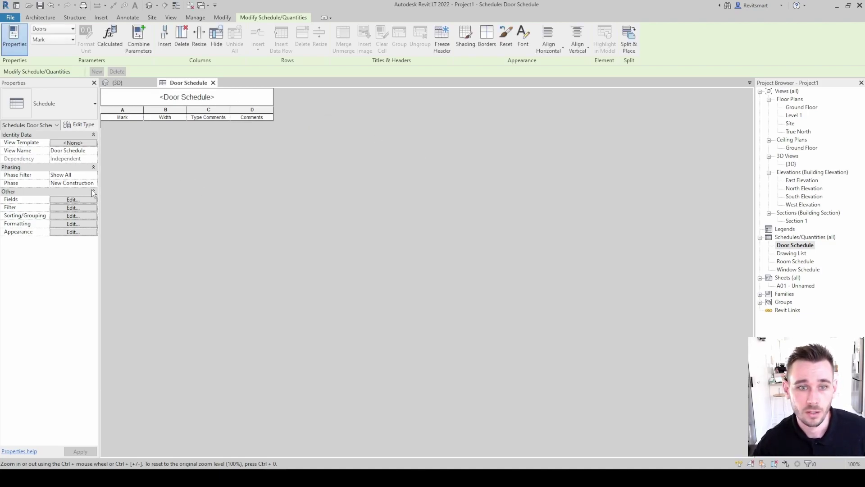
Change the rule of the Comments filter condition to equals and apply it to the schedule.
{"action": "left_click", "coordinate": [69, 208]}
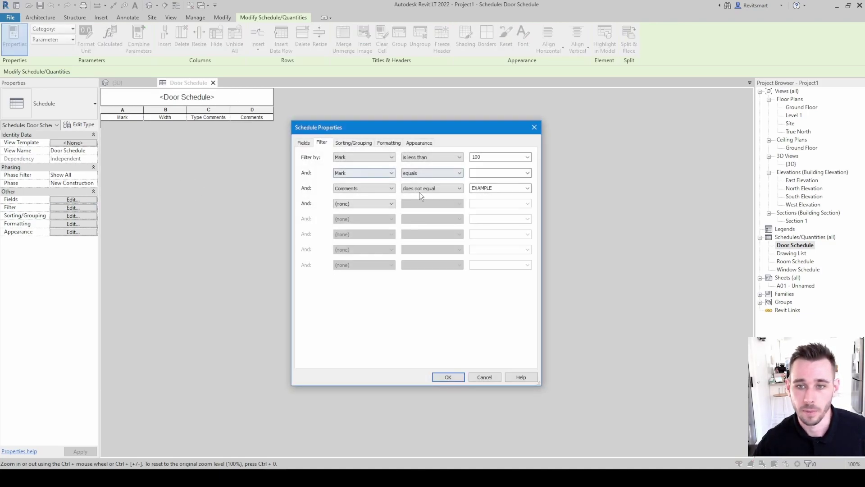
{"action": "left_click", "coordinate": [419, 188]}
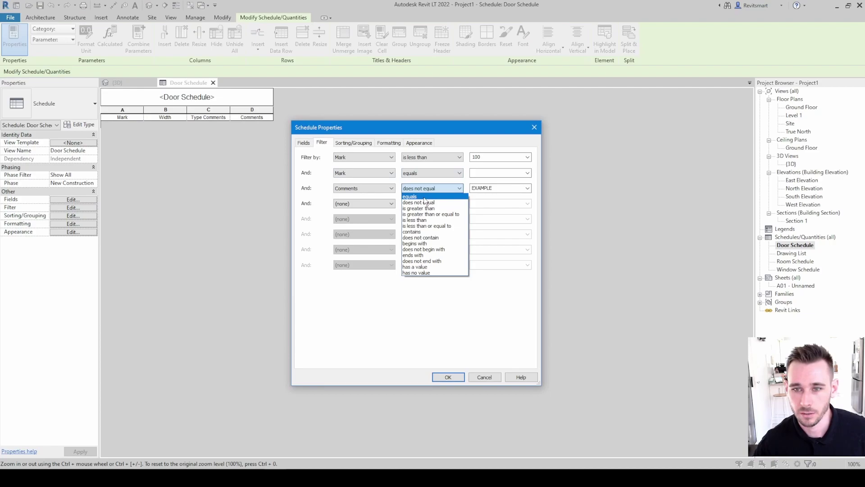
{"action": "left_click", "coordinate": [424, 197]}
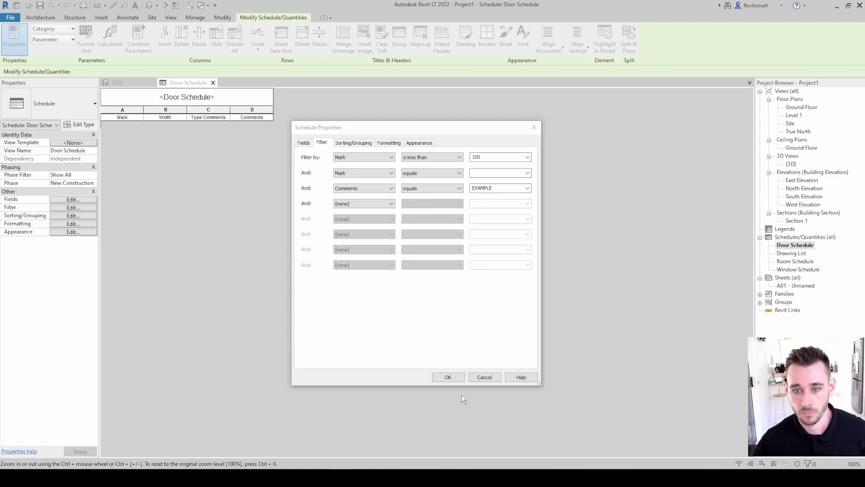
{"action": "left_click", "coordinate": [449, 378]}
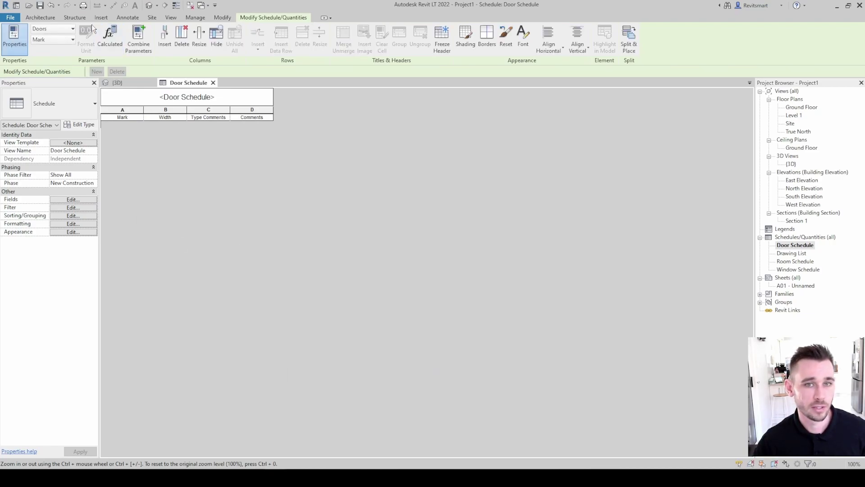
Temporarily isolate the door category in the 3D view, using the front entry door as the reference.
{"action": "left_click", "coordinate": [150, 6]}
{"action": "scroll", "coordinate": [380, 269], "scroll_direction": "up", "scroll_amount": 6}
{"action": "key", "text": "Escape"}
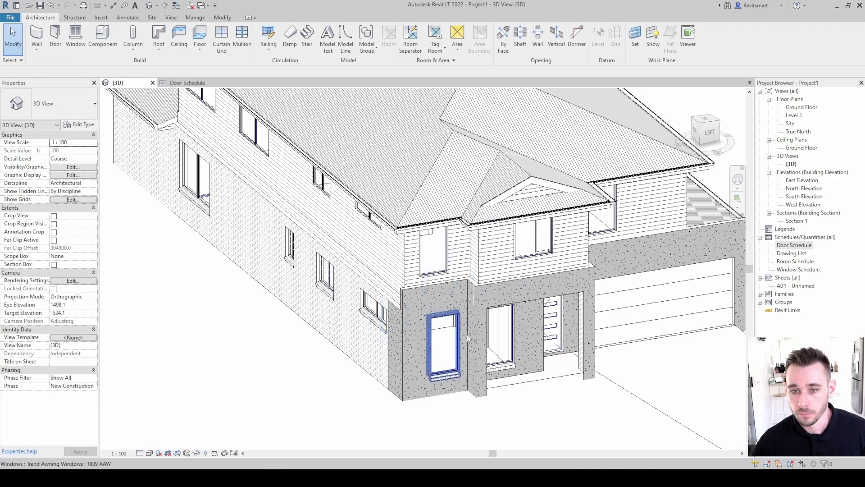
{"action": "left_click", "coordinate": [560, 335]}
{"action": "key", "text": "i"}
{"action": "key", "text": "c"}
{"action": "middle_click_drag", "start_coordinate": [517, 320], "coordinate": [289, 271], "text": "shift"}
{"action": "scroll", "coordinate": [474, 296], "scroll_direction": "up", "scroll_amount": 3}
{"action": "key", "text": "Escape"}
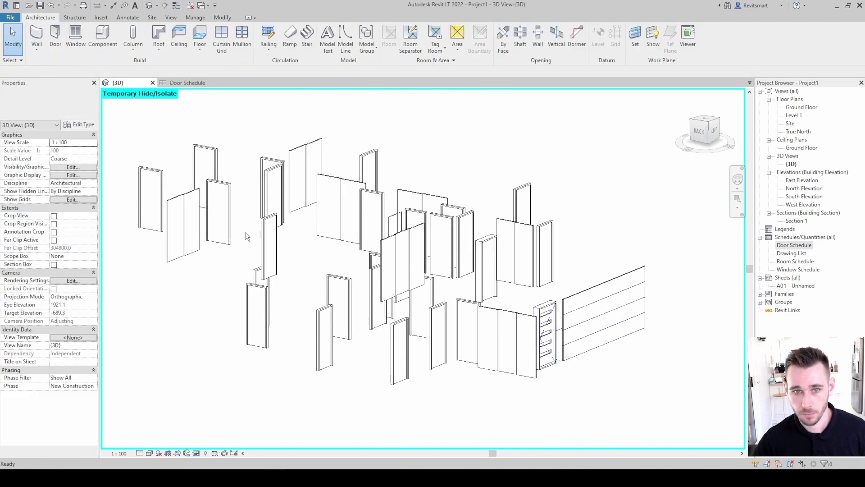
{"action": "left_click", "coordinate": [226, 191]}
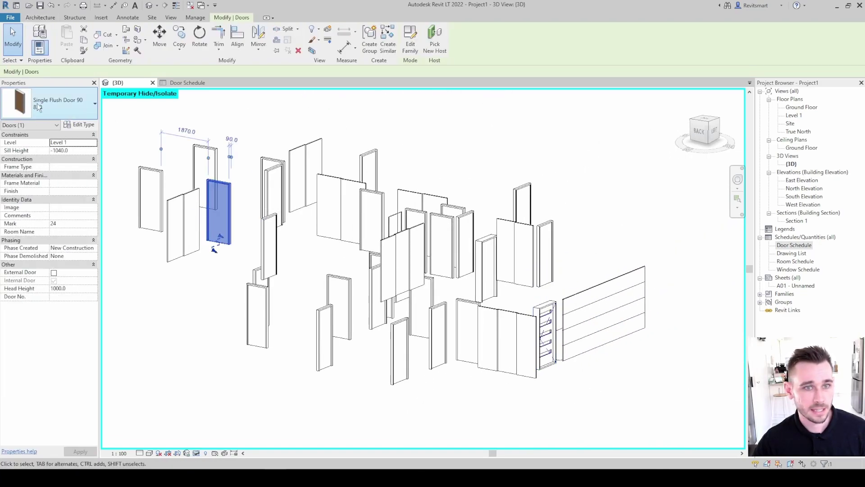
{"action": "scroll", "coordinate": [180, 317], "scroll_direction": "down", "scroll_amount": 1}
{"action": "scroll", "coordinate": [176, 288], "scroll_direction": "down", "scroll_amount": 2}
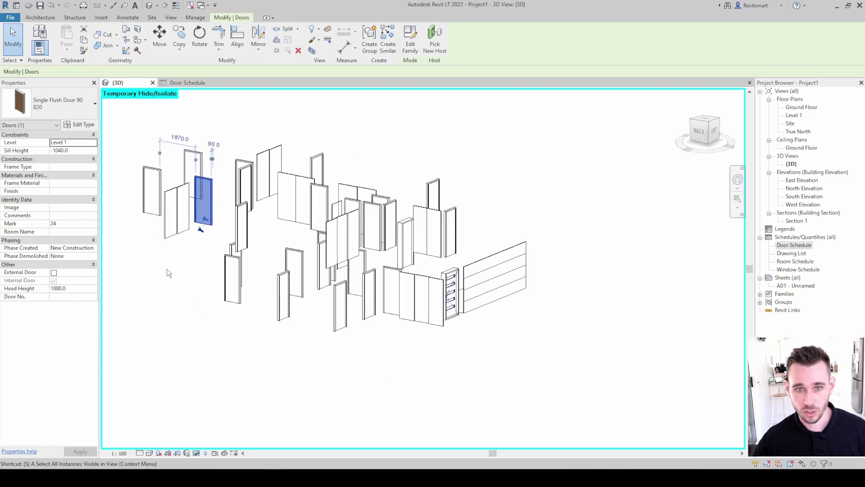
{"action": "key", "text": "s"}
{"action": "key", "text": "a"}
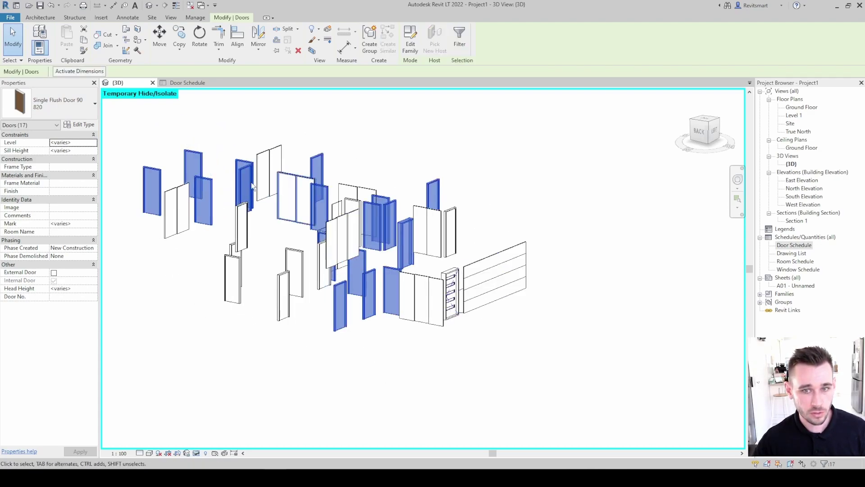
{"action": "middle_click_drag", "start_coordinate": [297, 196], "coordinate": [340, 222]}
{"action": "key", "text": "Escape"}
{"action": "left_click", "coordinate": [257, 217]}
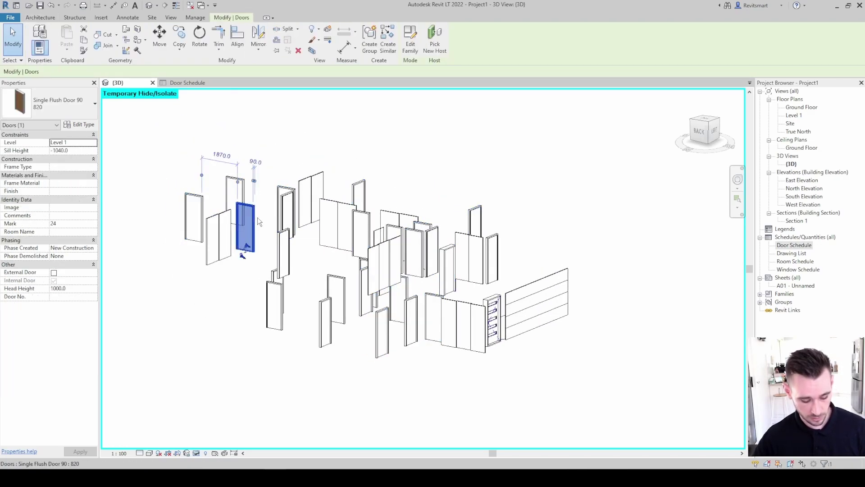
{"action": "key", "text": "s"}
{"action": "key", "text": "a"}
{"action": "key", "text": "Escape"}
{"action": "left_click", "coordinate": [257, 213]}
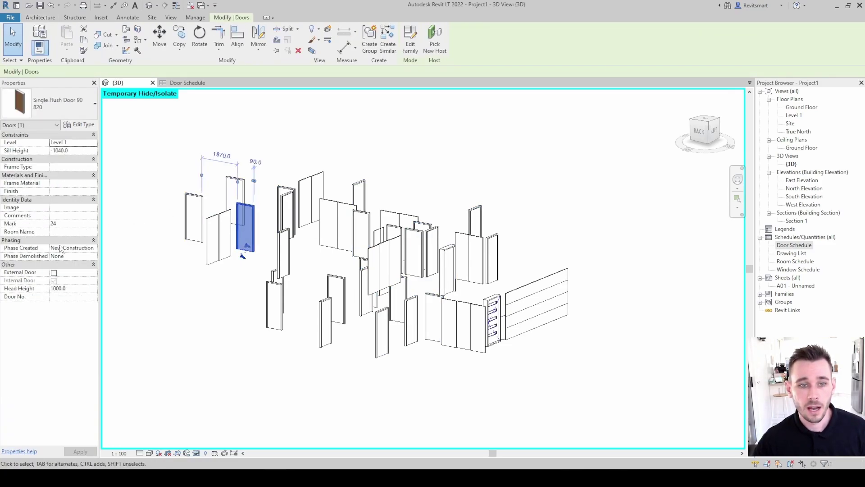
{"action": "key", "text": "Escape"}
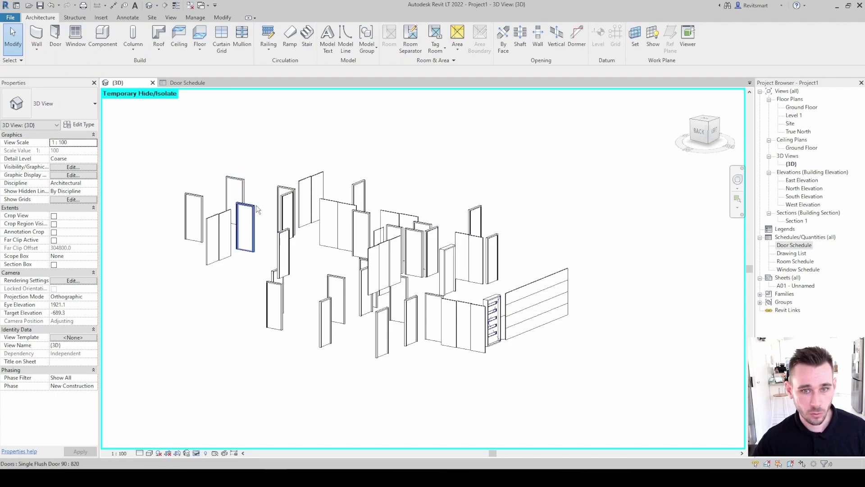
Select all visible instances of the 820 Single Flush Door 90 type and set their Comments to EXAMPLE.
{"action": "left_click", "coordinate": [256, 204]}
{"action": "key", "text": "s"}
{"action": "key", "text": "a"}
{"action": "left_click", "coordinate": [77, 215]}
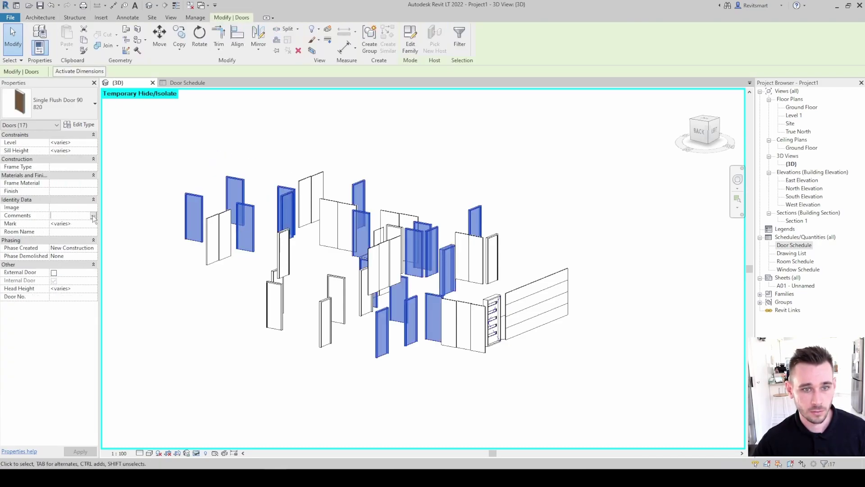
{"action": "type", "text": "EXAMPLE"}
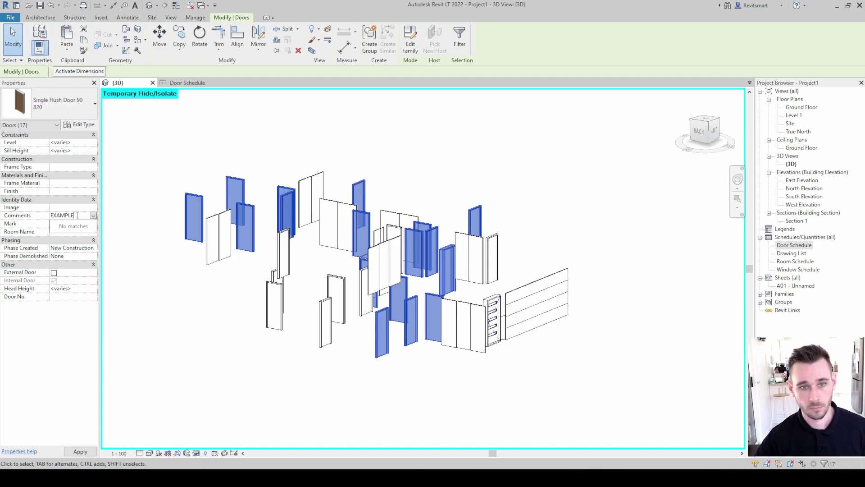
{"action": "key", "text": "Return"}
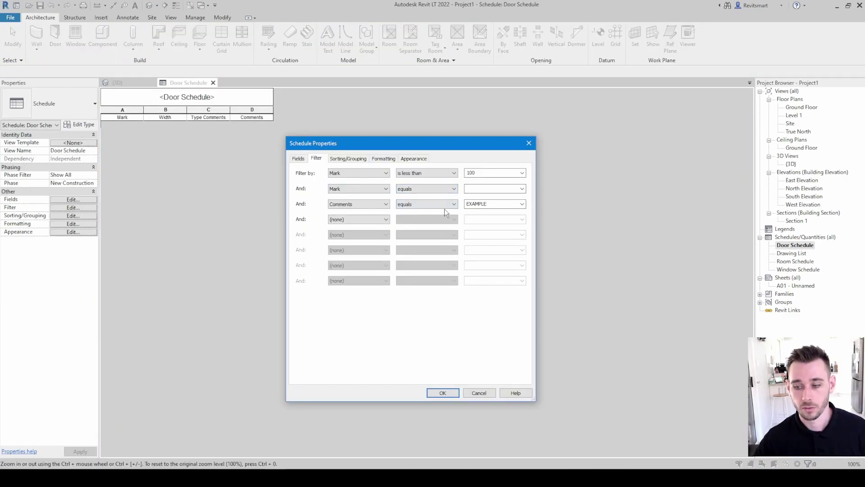
Replace the extra Mark filter condition with Comments equals EXAMPLE as the second condition and apply it to the schedule.
{"action": "left_click", "coordinate": [444, 206]}
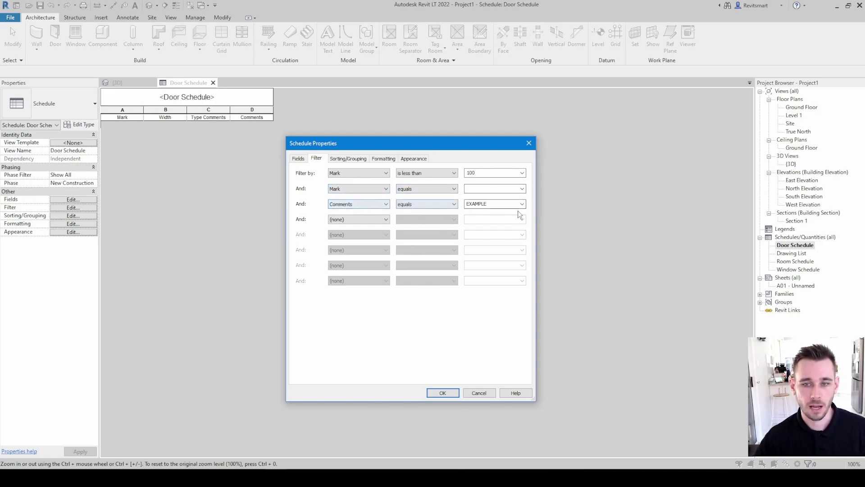
{"action": "left_click", "coordinate": [386, 189]}
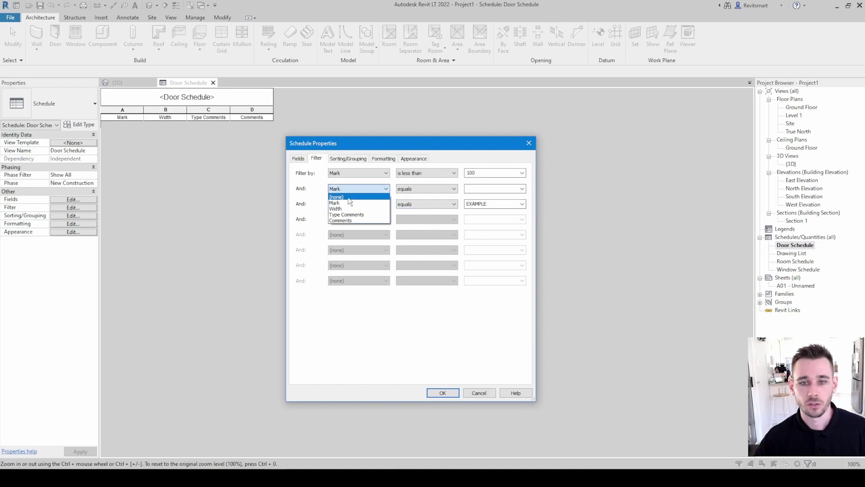
{"action": "left_click", "coordinate": [347, 197]}
{"action": "left_click", "coordinate": [350, 189]}
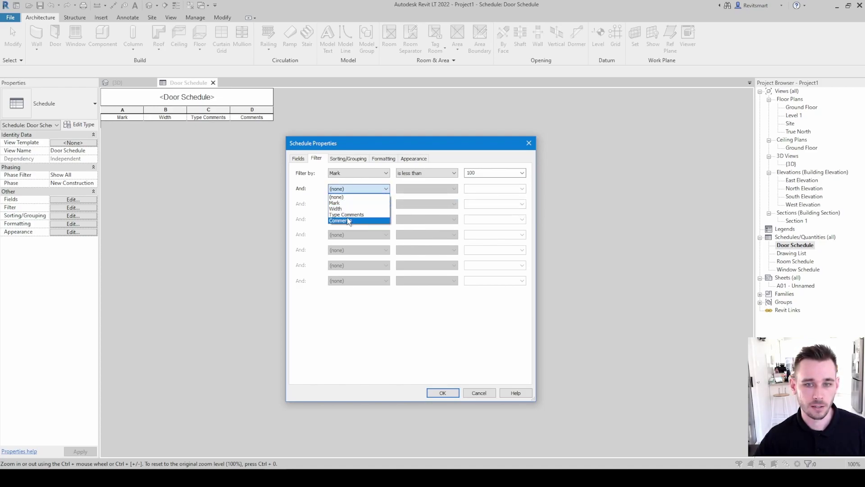
{"action": "left_click", "coordinate": [347, 218]}
{"action": "left_click", "coordinate": [441, 190]}
{"action": "left_click", "coordinate": [444, 196]}
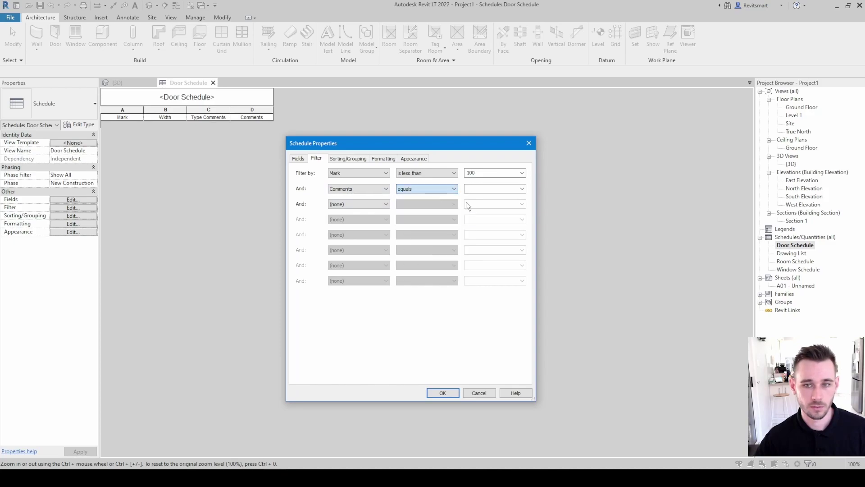
{"action": "left_click", "coordinate": [523, 188]}
{"action": "left_click", "coordinate": [488, 199]}
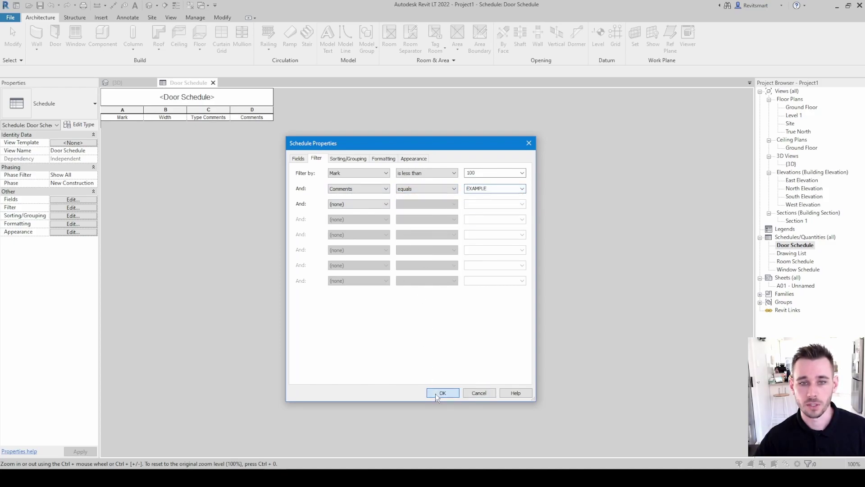
{"action": "left_click", "coordinate": [436, 393]}
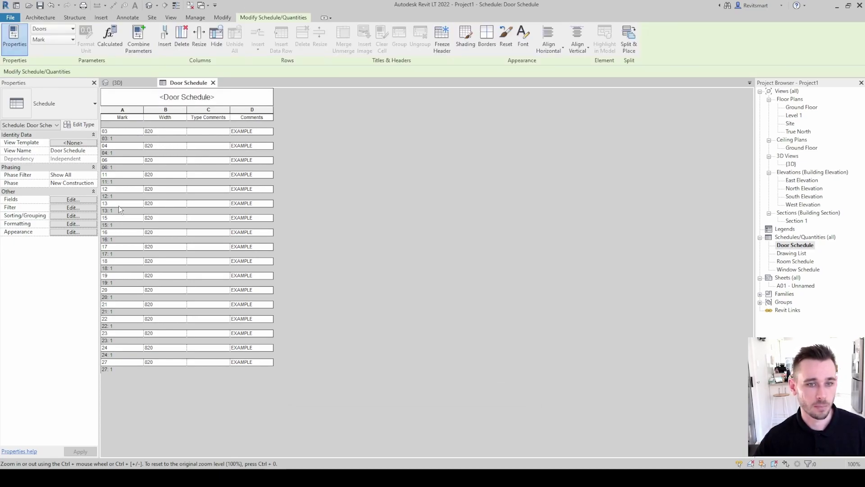
Turn off the footer for the Mark sorting and apply the change to the door schedule.
{"action": "left_click", "coordinate": [73, 207]}
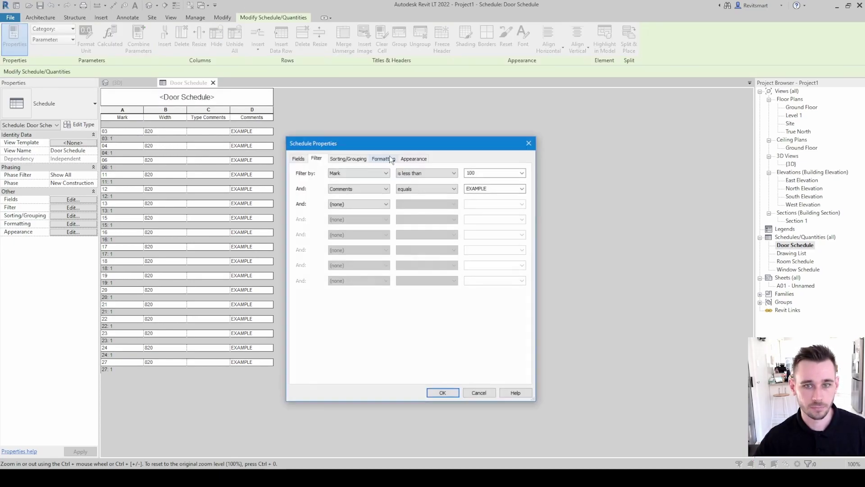
{"action": "left_click", "coordinate": [348, 159]}
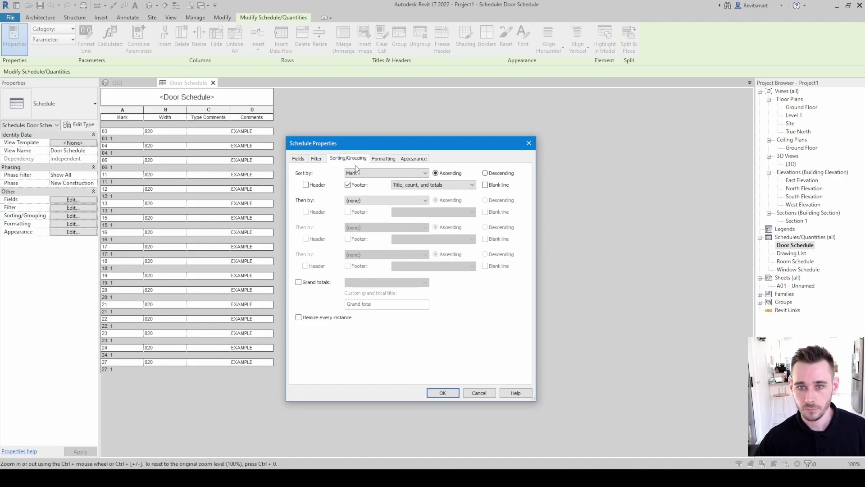
{"action": "left_click", "coordinate": [367, 184]}
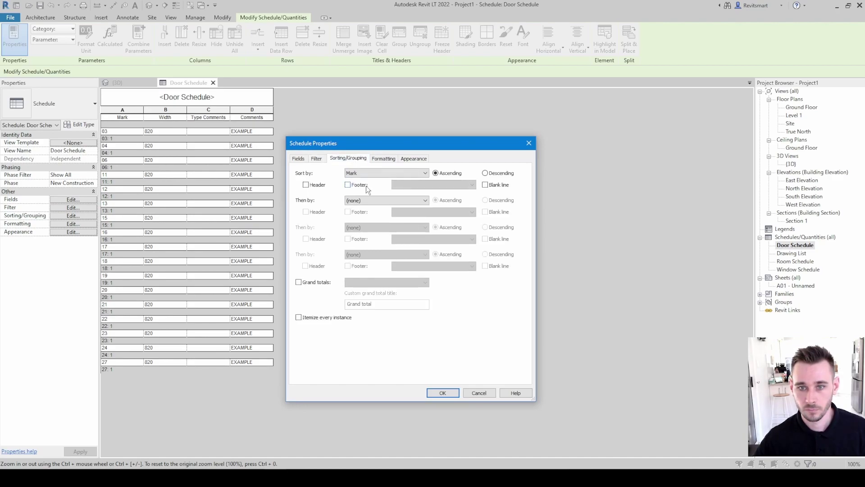
{"action": "left_click", "coordinate": [443, 393]}
Review the door schedule's sorting and filter settings.
{"action": "left_click", "coordinate": [73, 215]}
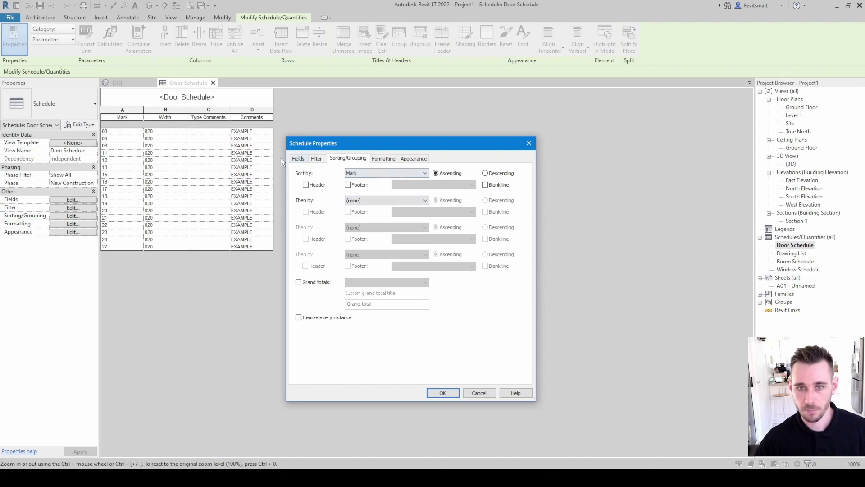
{"action": "left_click", "coordinate": [316, 158]}
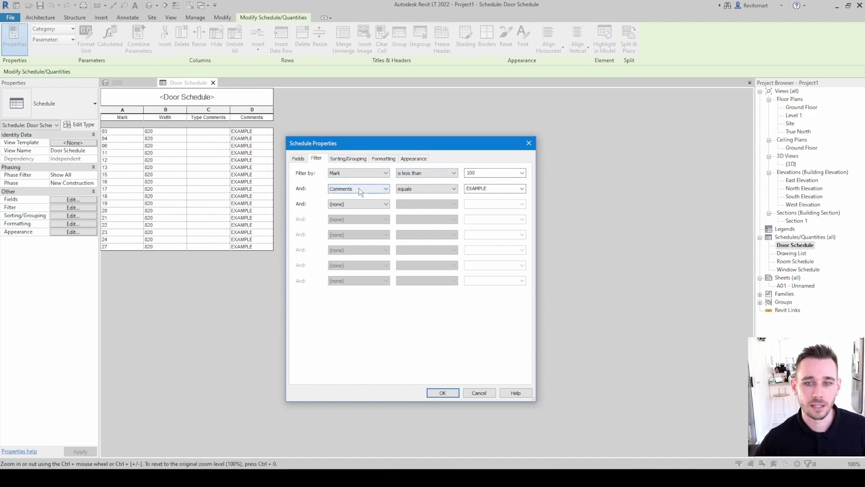
{"action": "left_click", "coordinate": [348, 158]}
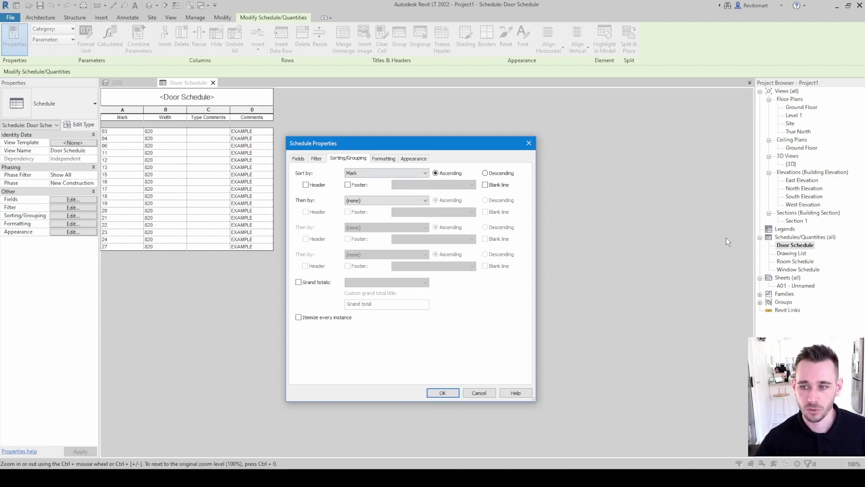
{"action": "left_click", "coordinate": [316, 158]}
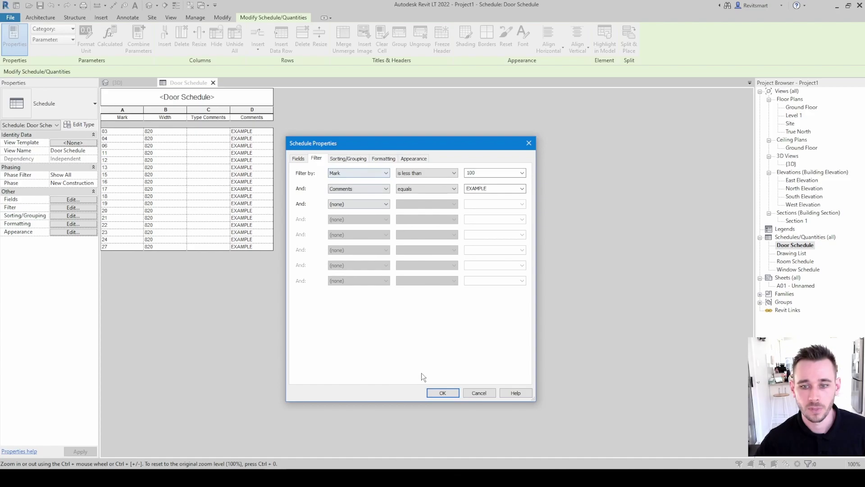
{"action": "left_click", "coordinate": [443, 393]}
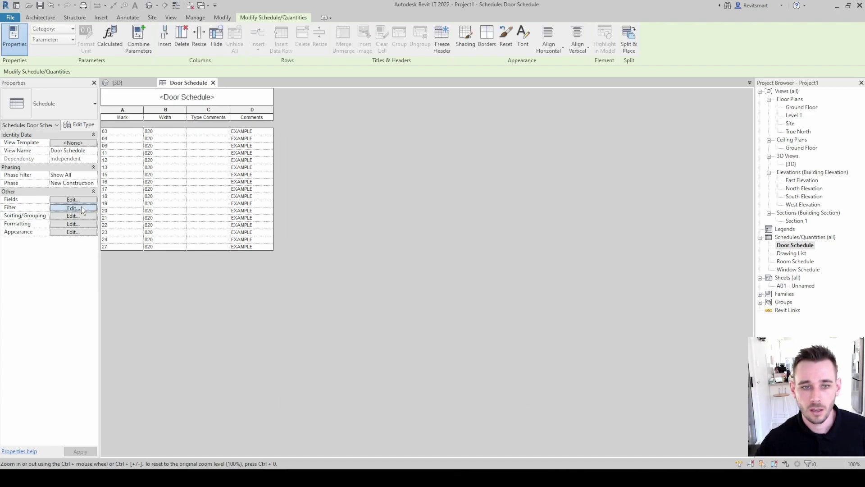
Remove the Comments filter condition and the Mark filter condition, applying each removal to the door schedule.
{"action": "left_click", "coordinate": [82, 207]}
{"action": "left_click", "coordinate": [344, 187]}
{"action": "left_click", "coordinate": [342, 197]}
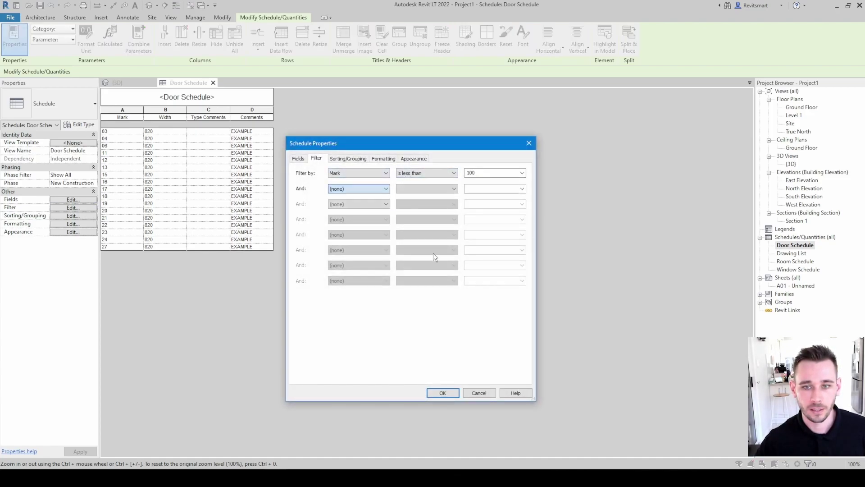
{"action": "left_click", "coordinate": [442, 392]}
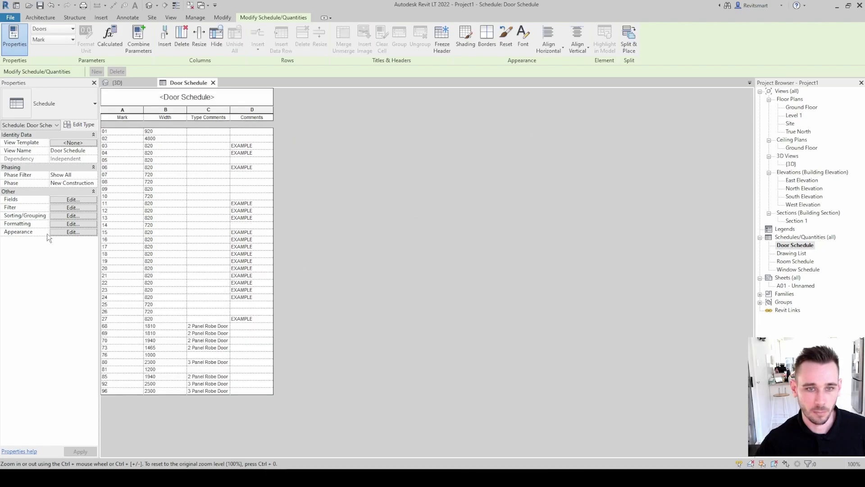
{"action": "left_click", "coordinate": [63, 207]}
{"action": "left_click", "coordinate": [356, 173]}
{"action": "left_click", "coordinate": [345, 182]}
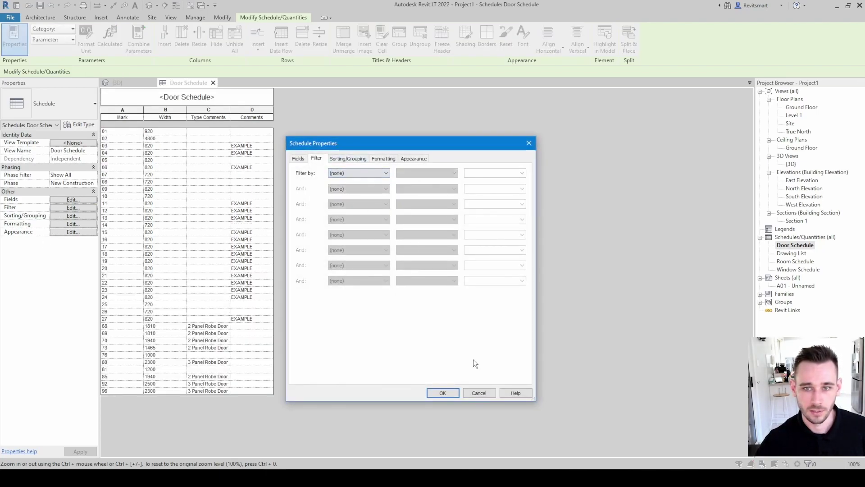
{"action": "left_click", "coordinate": [442, 392]}
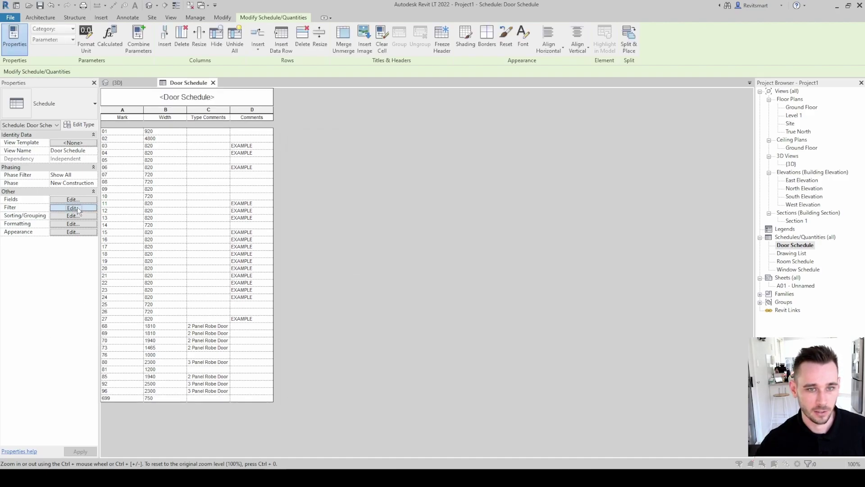
Look through the sort field choices, the formatting options of the Comments and Type Comments fields, and the filter settings.
{"action": "left_click", "coordinate": [77, 207]}
{"action": "left_click", "coordinate": [354, 158]}
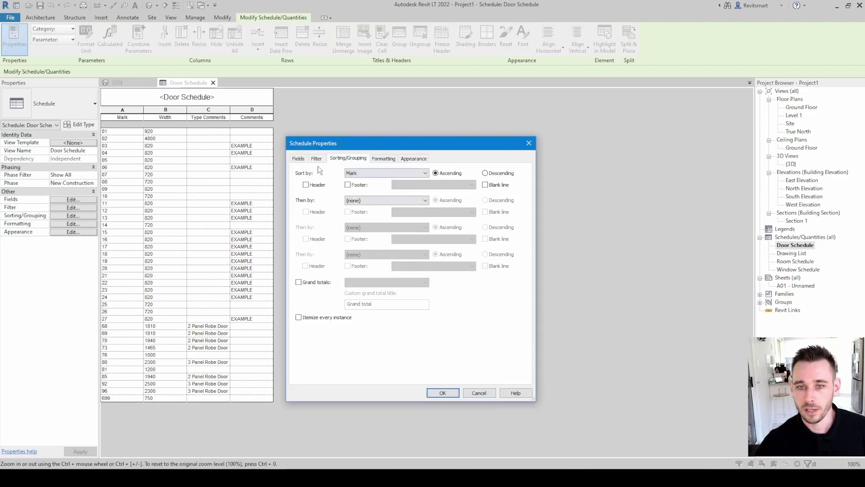
{"action": "left_click", "coordinate": [360, 173]}
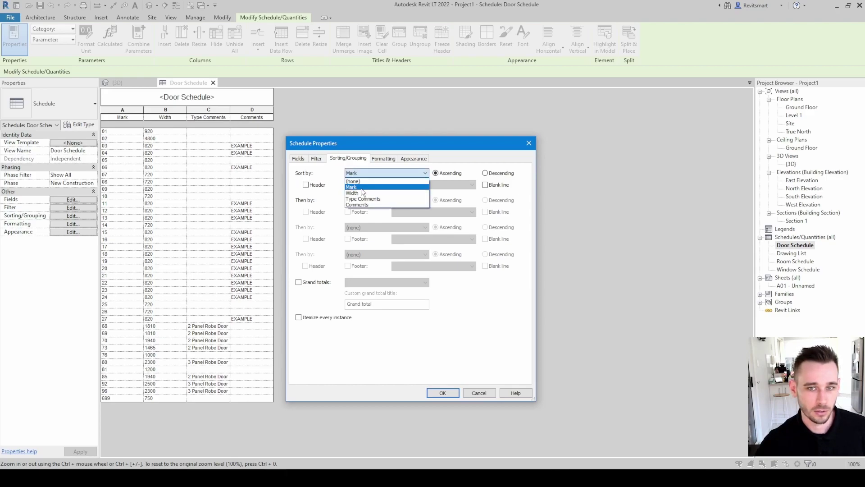
{"action": "left_click", "coordinate": [321, 180]}
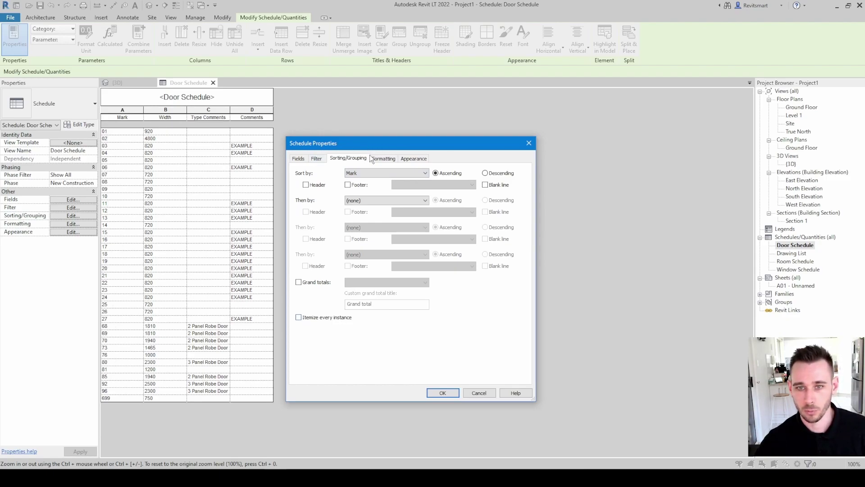
{"action": "left_click", "coordinate": [387, 160]}
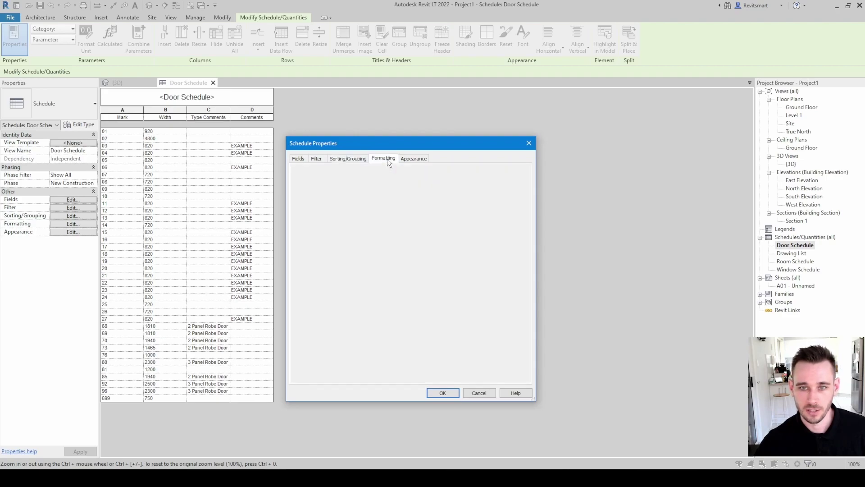
{"action": "left_click", "coordinate": [309, 196]}
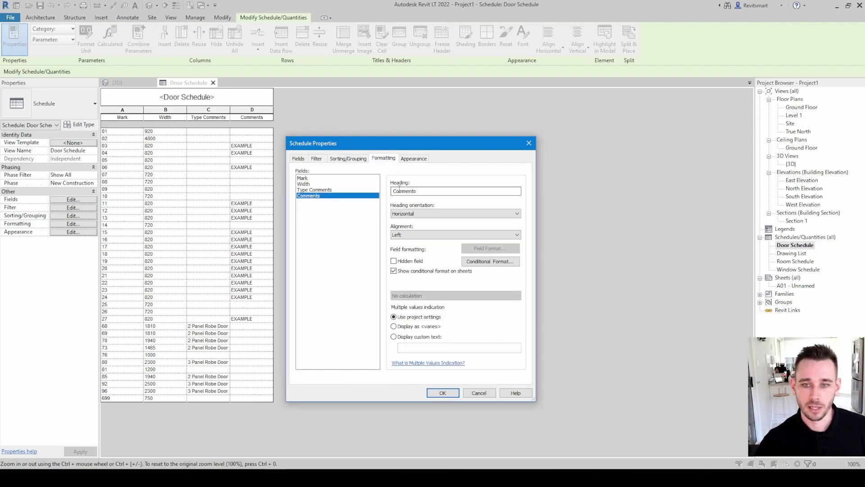
{"action": "left_click", "coordinate": [323, 191]}
{"action": "left_click", "coordinate": [317, 196]}
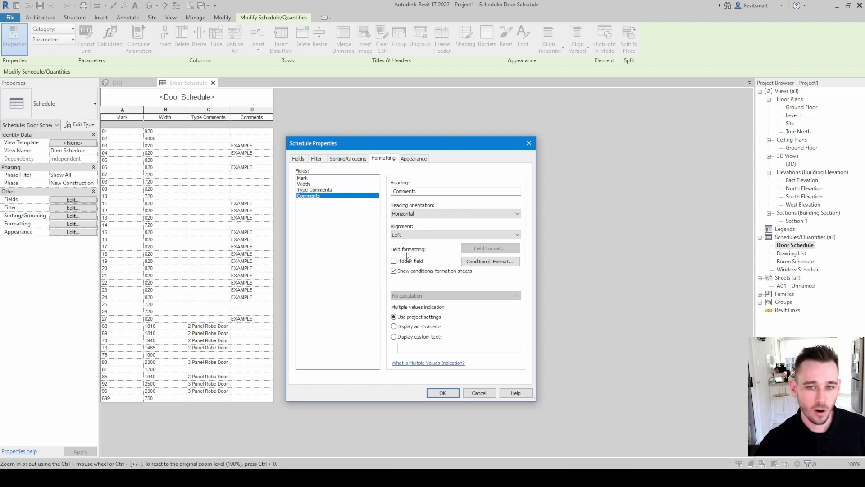
{"action": "left_click", "coordinate": [338, 158]}
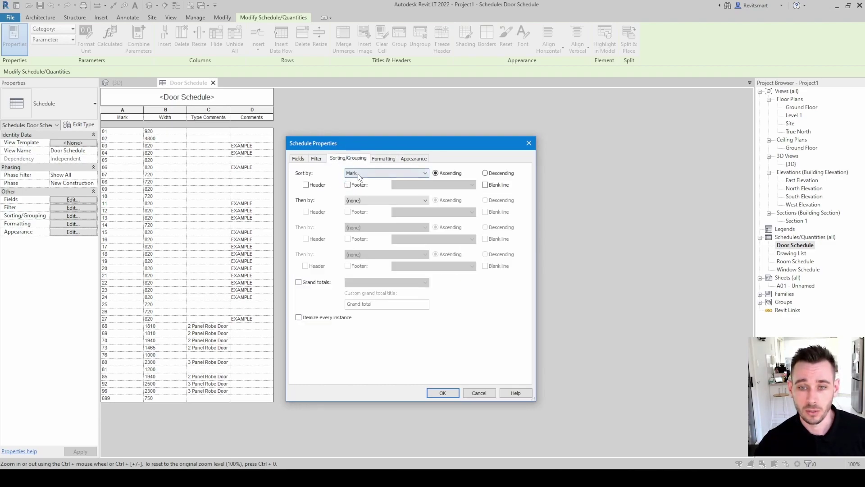
{"action": "left_click", "coordinate": [319, 159]}
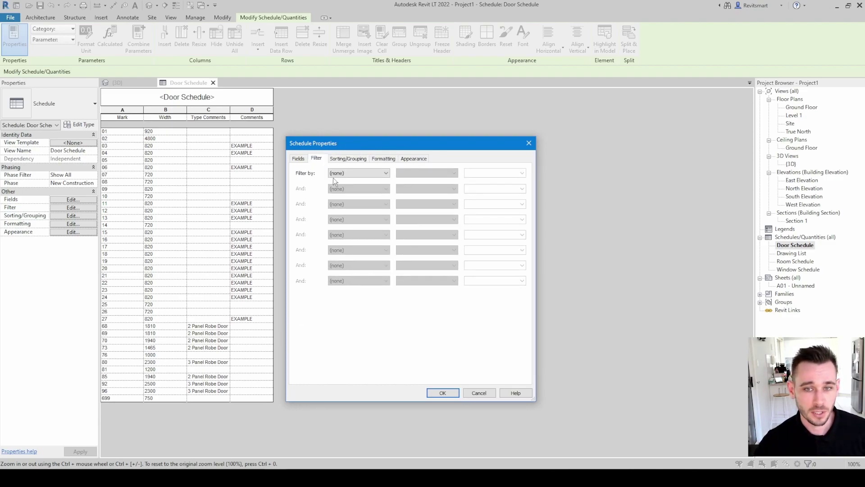
Set the Comments field as a hidden field in the formatting and apply it to the door schedule.
{"action": "left_click", "coordinate": [358, 173]}
{"action": "left_click", "coordinate": [380, 161]}
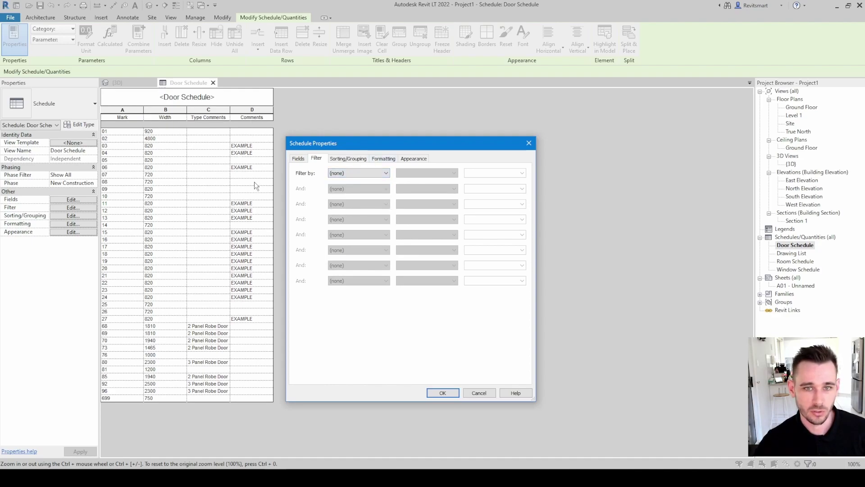
{"action": "left_click", "coordinate": [383, 159]}
{"action": "left_click", "coordinate": [314, 196]}
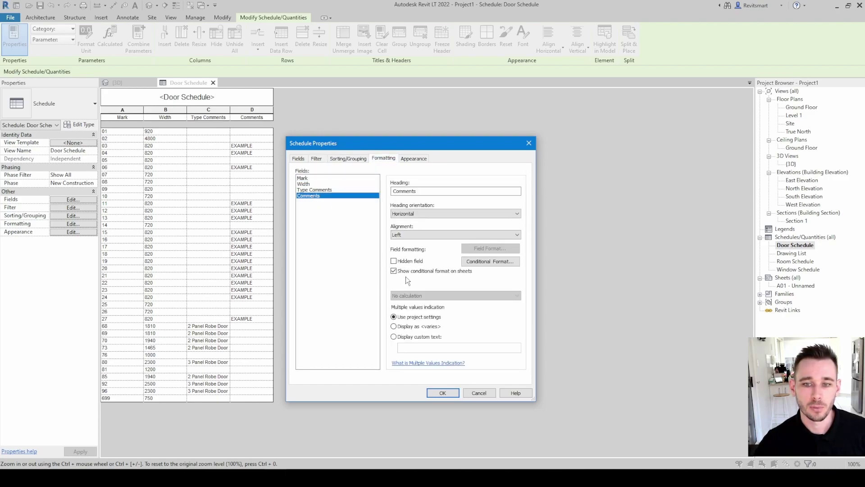
{"action": "left_click", "coordinate": [443, 393]}
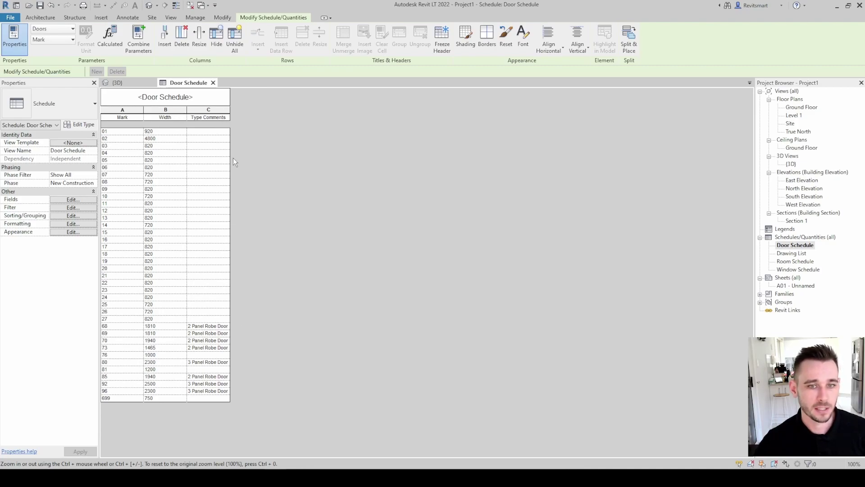
Add Comments in ascending order as the second sorting level of the door schedule, after Mark.
{"action": "left_click", "coordinate": [73, 216]}
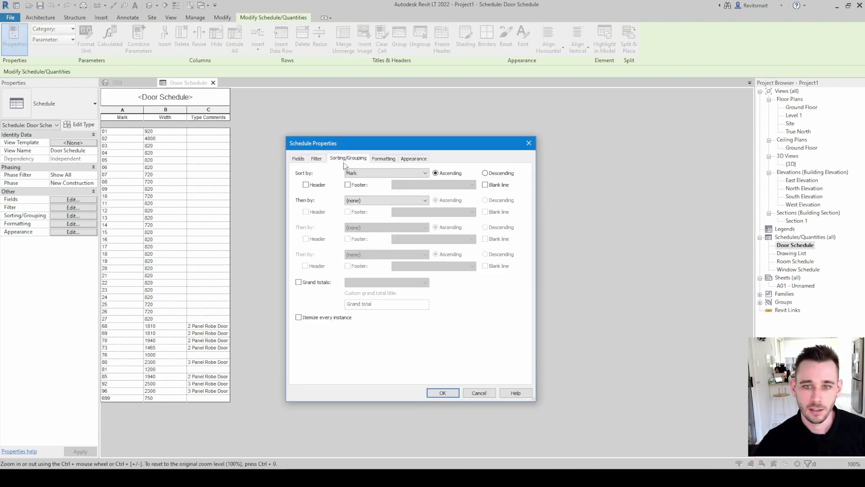
{"action": "left_click", "coordinate": [363, 200]}
{"action": "left_click", "coordinate": [365, 215]}
{"action": "left_click", "coordinate": [406, 200]}
{"action": "left_click", "coordinate": [368, 229]}
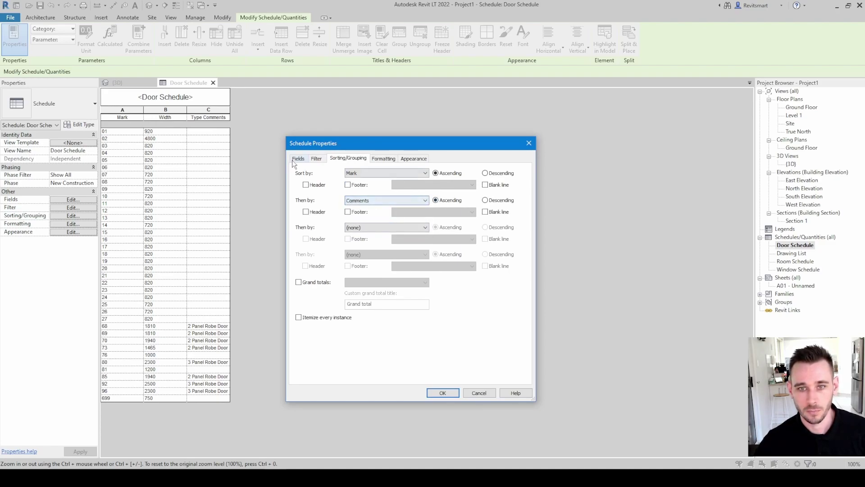
Filter the door schedule to doors whose Comments equal EXAMPLE and apply the filter.
{"action": "left_click", "coordinate": [324, 158]}
{"action": "left_click", "coordinate": [352, 173]}
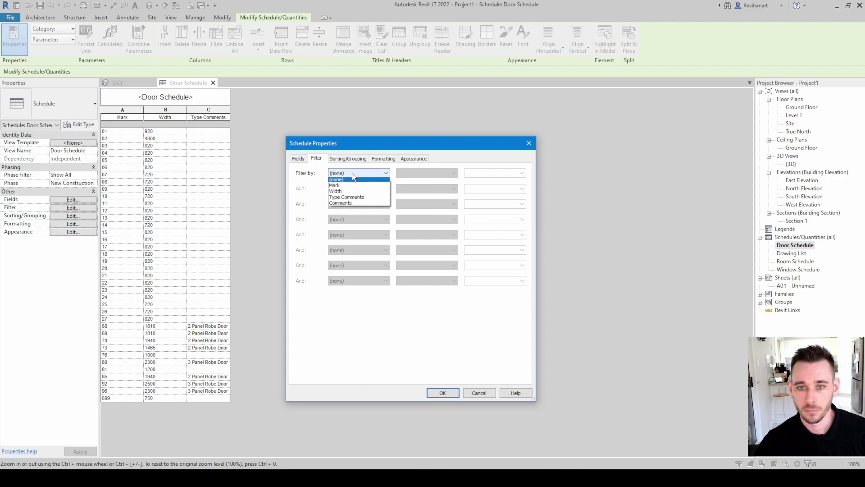
{"action": "left_click", "coordinate": [346, 205]}
{"action": "left_click", "coordinate": [521, 173]}
{"action": "left_click", "coordinate": [477, 181]}
{"action": "left_click", "coordinate": [443, 393]}
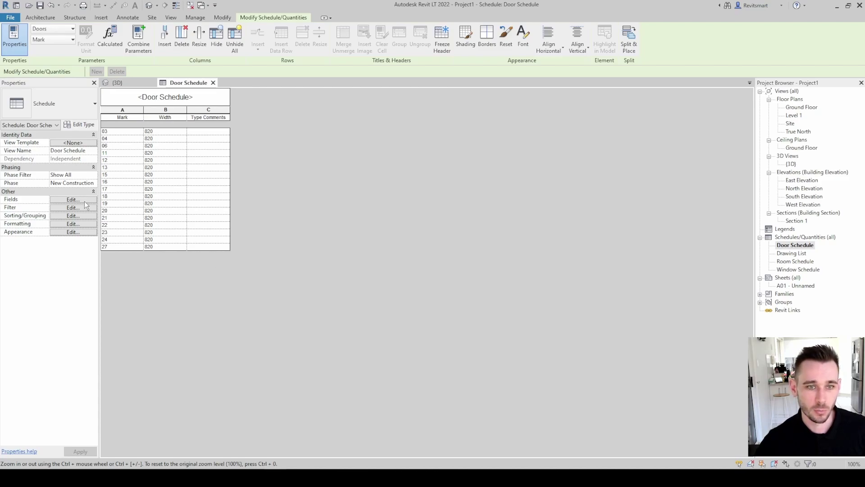
Review the hidden field setting of the Comments field and the door schedule's sorting settings.
{"action": "left_click", "coordinate": [62, 224]}
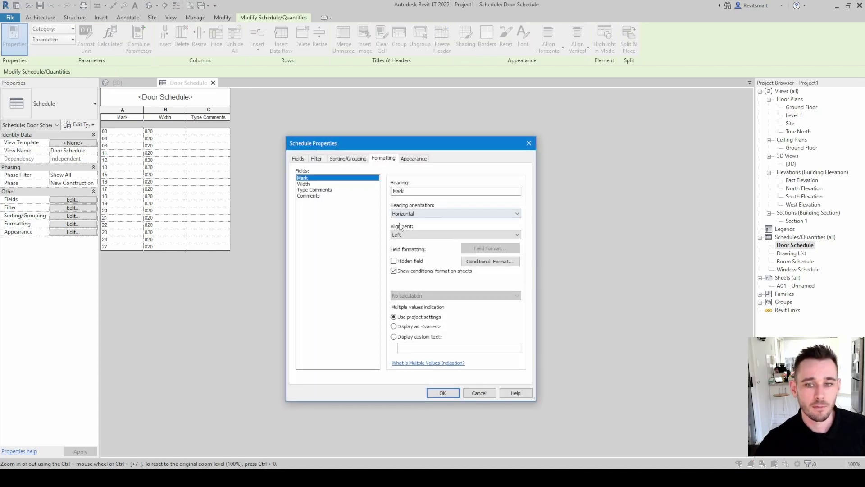
{"action": "left_click", "coordinate": [325, 195]}
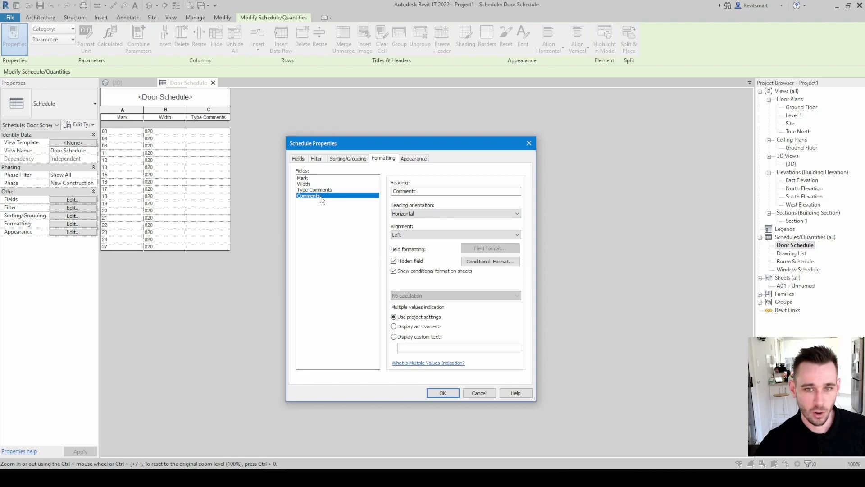
{"action": "left_click", "coordinate": [405, 261]}
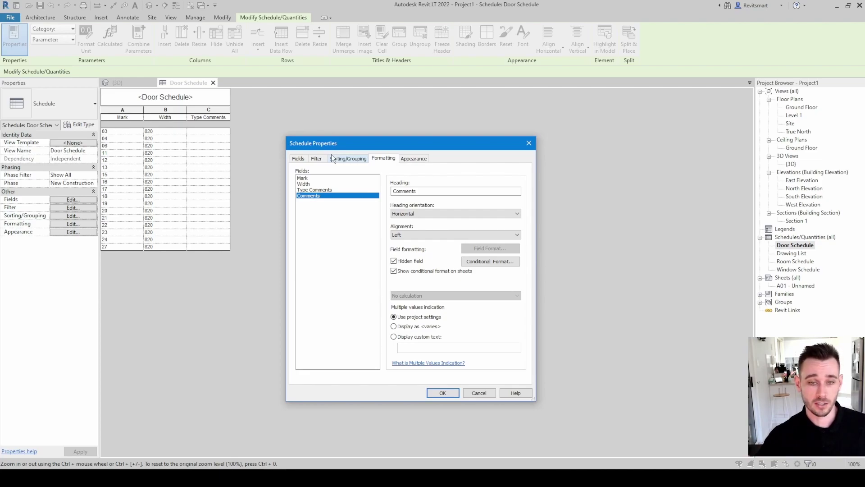
{"action": "left_click", "coordinate": [356, 158]}
{"action": "left_click", "coordinate": [390, 159]}
Set the schedule's title text to Arial 6.0mm, header text to Arial 4.0mm and body text to Arial 3.0mm Markup.
{"action": "left_click", "coordinate": [414, 158]}
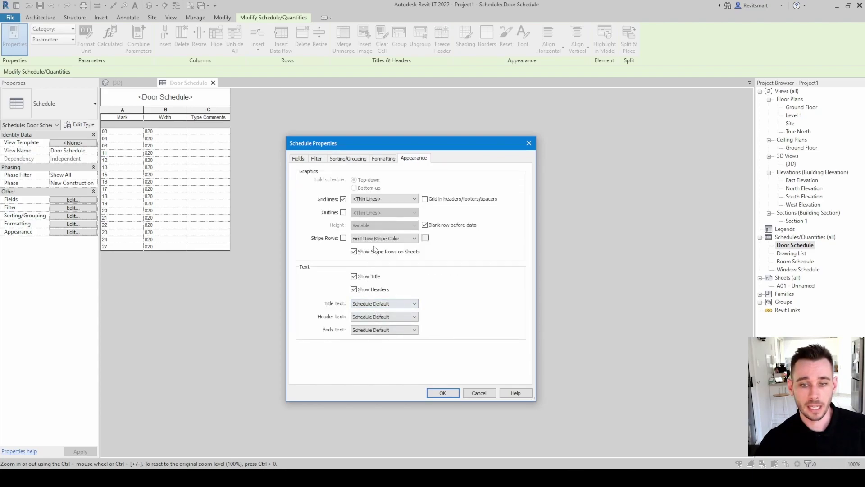
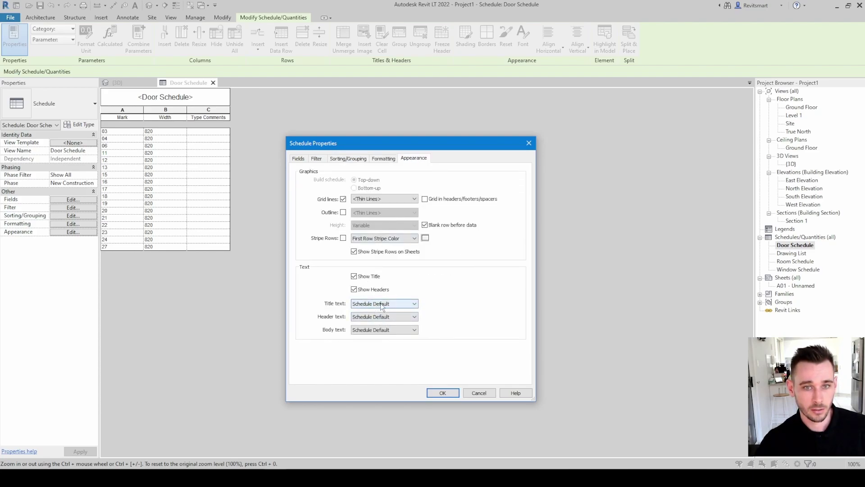
{"action": "left_click", "coordinate": [374, 304]}
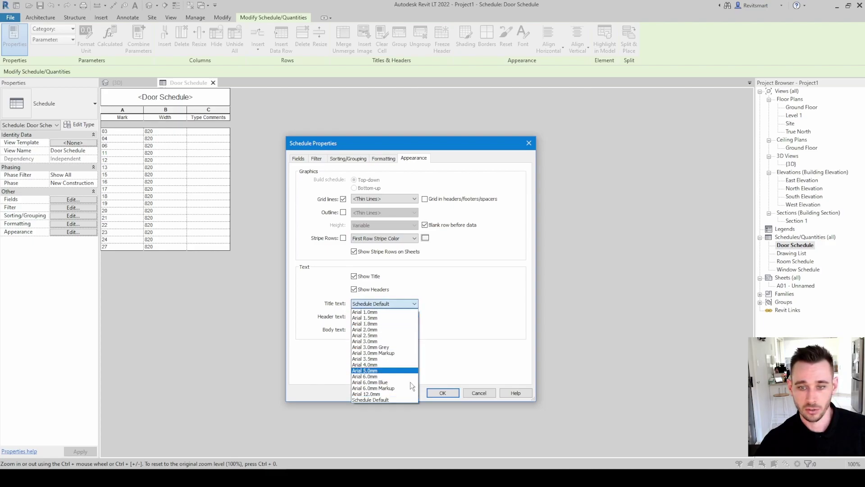
{"action": "left_click", "coordinate": [369, 376]}
{"action": "left_click", "coordinate": [374, 316]}
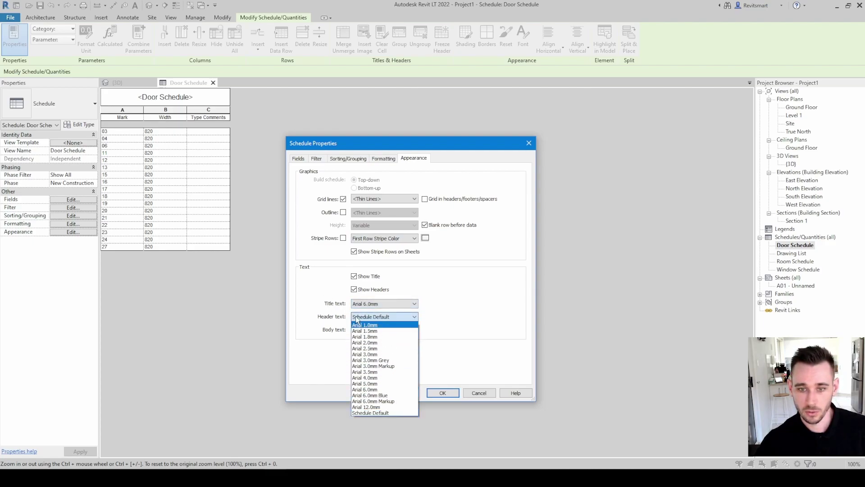
{"action": "left_click", "coordinate": [373, 377]}
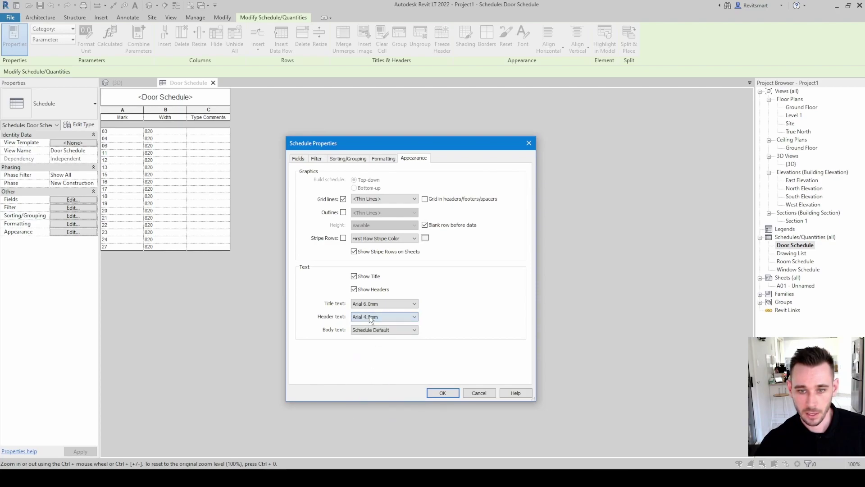
{"action": "left_click", "coordinate": [367, 330]}
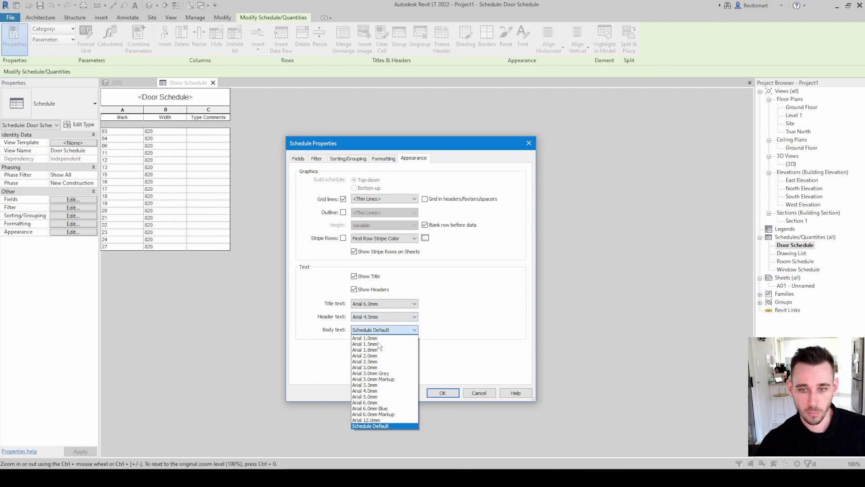
{"action": "left_click", "coordinate": [402, 379]}
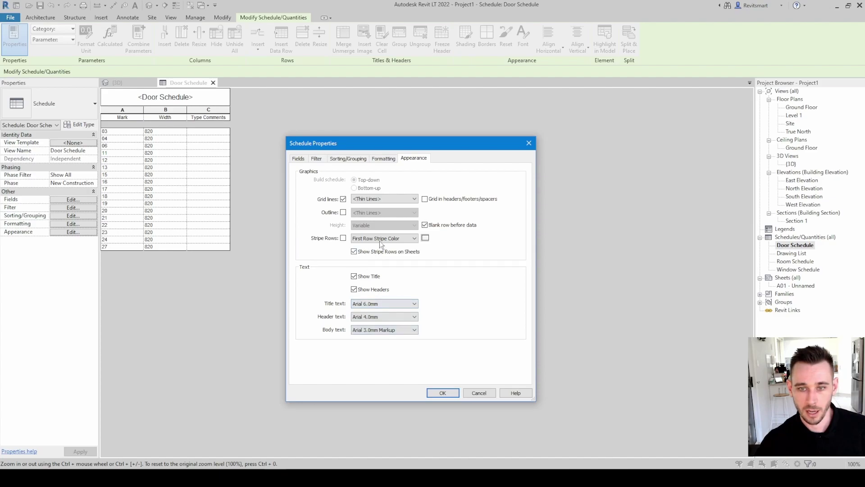
Try the door schedule without its headers, and with headers but without its title.
{"action": "left_click", "coordinate": [354, 289]}
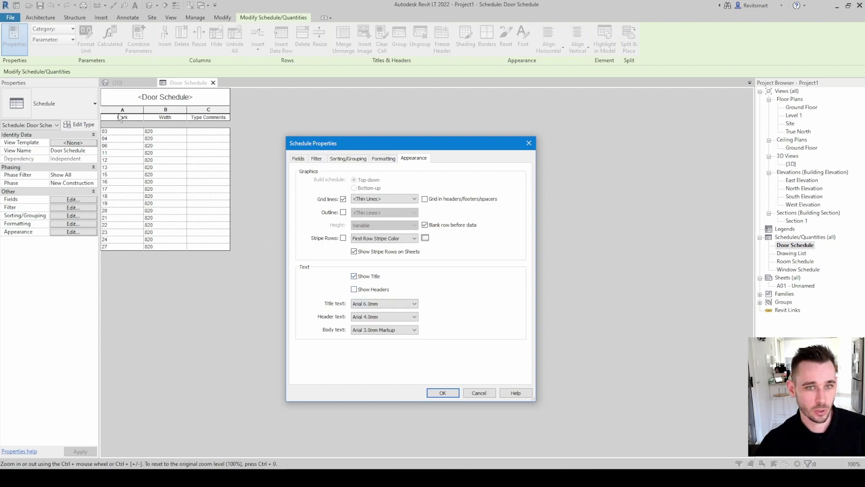
{"action": "left_click", "coordinate": [429, 393]}
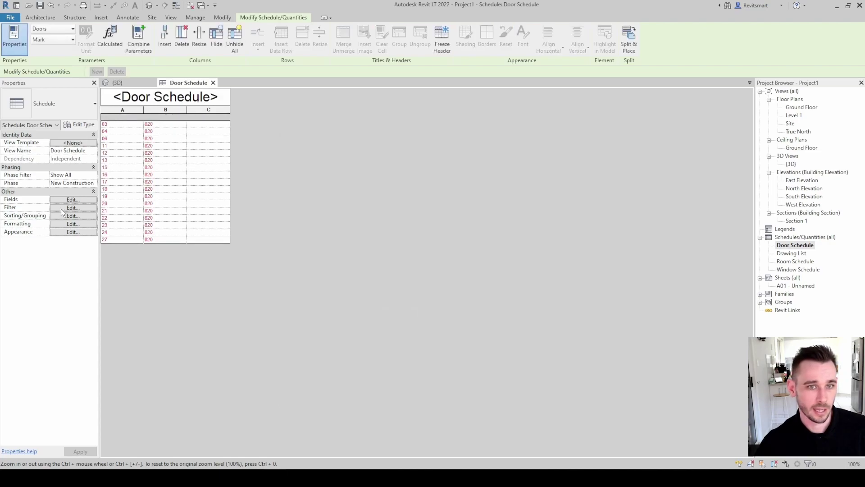
{"action": "left_click", "coordinate": [72, 232]}
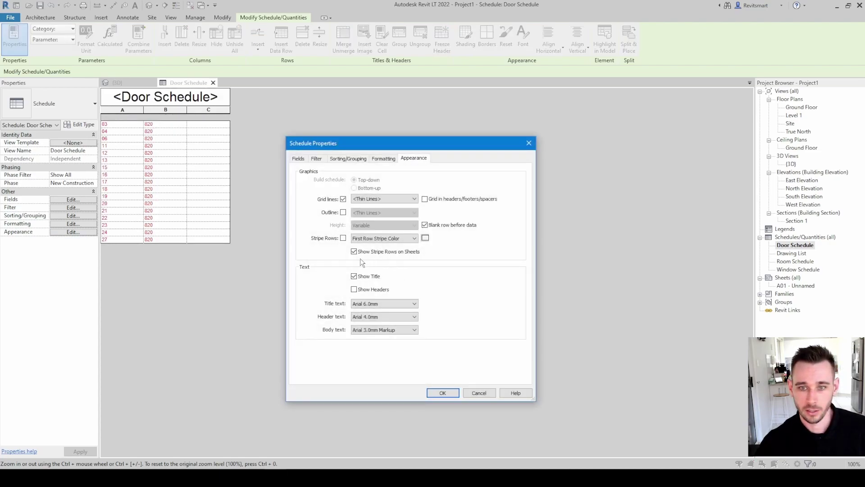
{"action": "left_click", "coordinate": [444, 392]}
Show the door schedule's title, turn on stripe rows, and apply the appearance settings.
{"action": "left_click", "coordinate": [60, 233]}
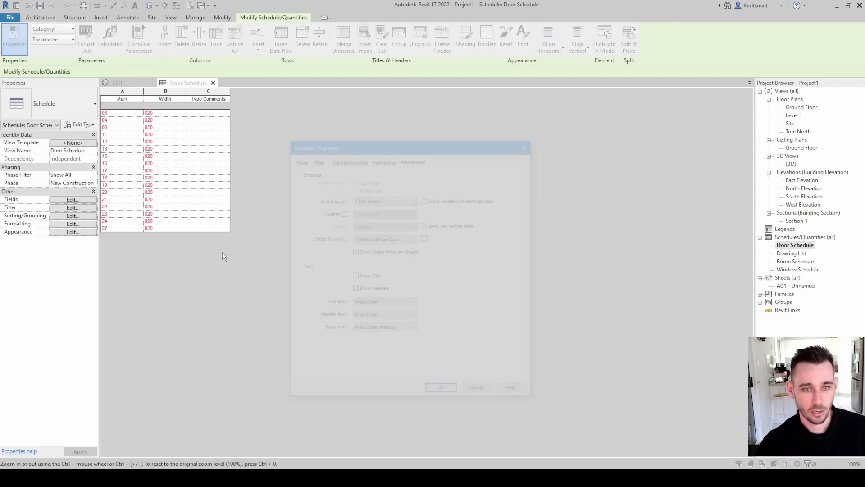
{"action": "left_click", "coordinate": [369, 274]}
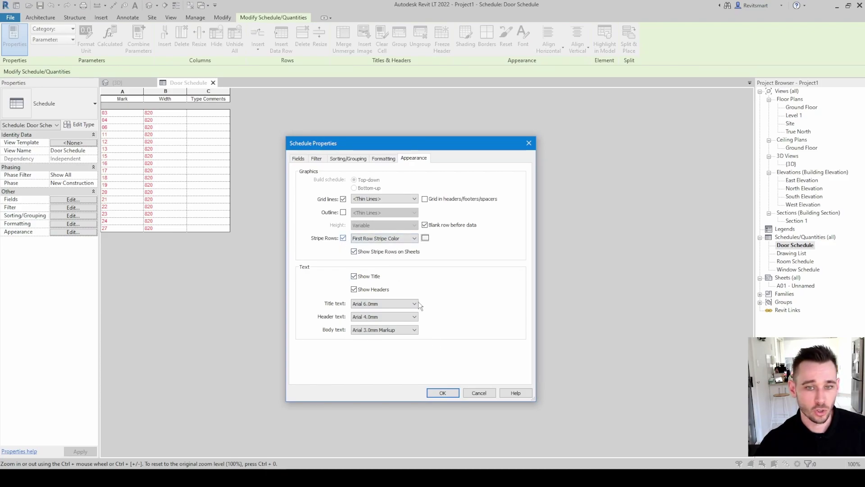
{"action": "left_click", "coordinate": [438, 391]}
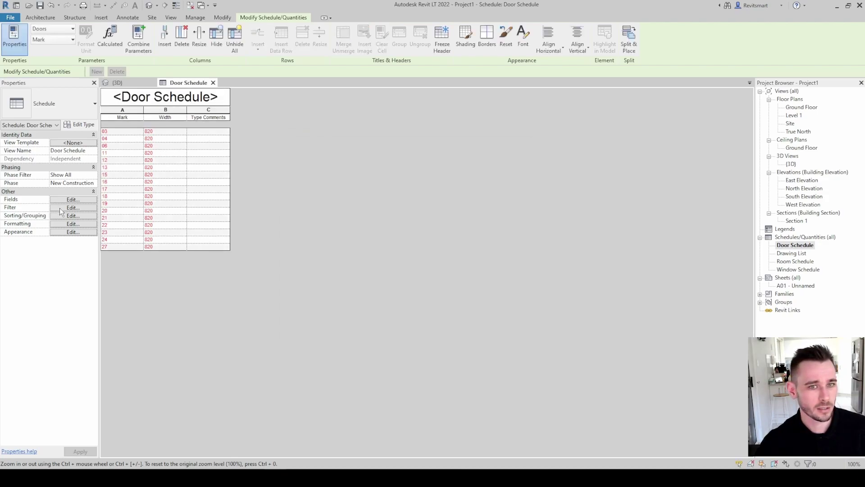
{"action": "left_click", "coordinate": [60, 206]}
{"action": "left_click", "coordinate": [448, 392]}
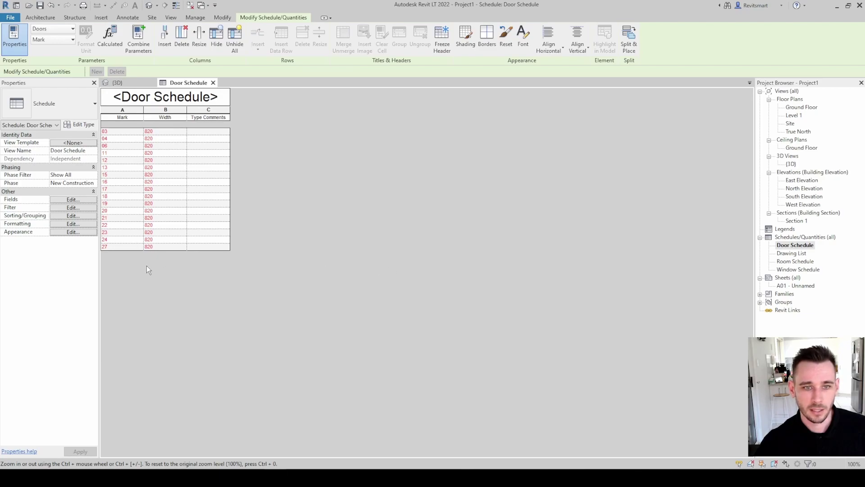
Set the door schedule's body text to Arial 3.0mm and apply it.
{"action": "left_click", "coordinate": [73, 232]}
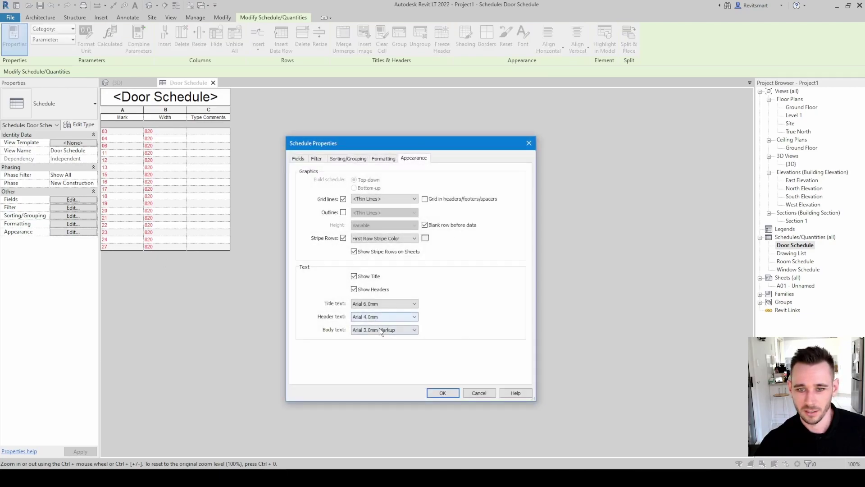
{"action": "left_click", "coordinate": [379, 329]}
{"action": "left_click", "coordinate": [388, 372]}
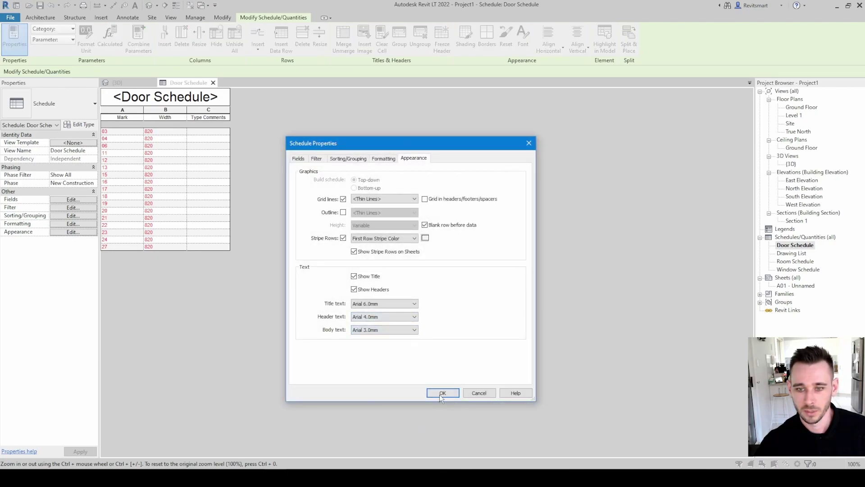
{"action": "left_click", "coordinate": [441, 394]}
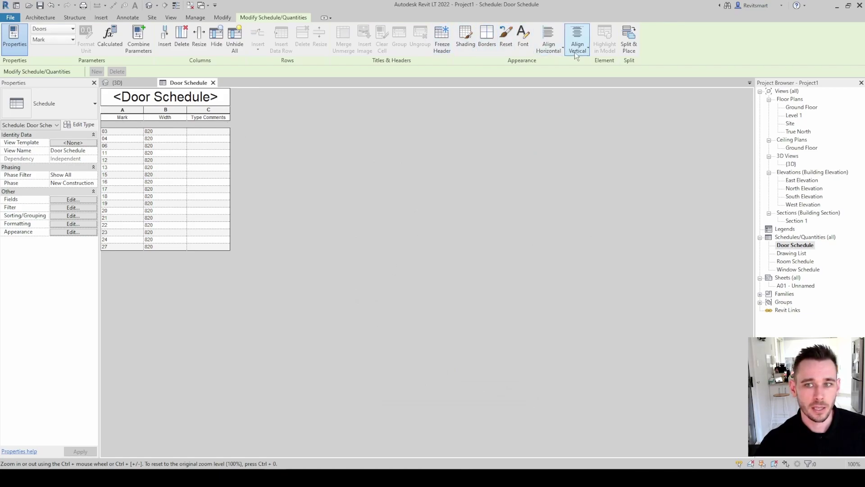
Center the Mark and Width columns of the door schedule horizontally.
{"action": "left_click", "coordinate": [122, 110]}
{"action": "left_click", "coordinate": [549, 40]}
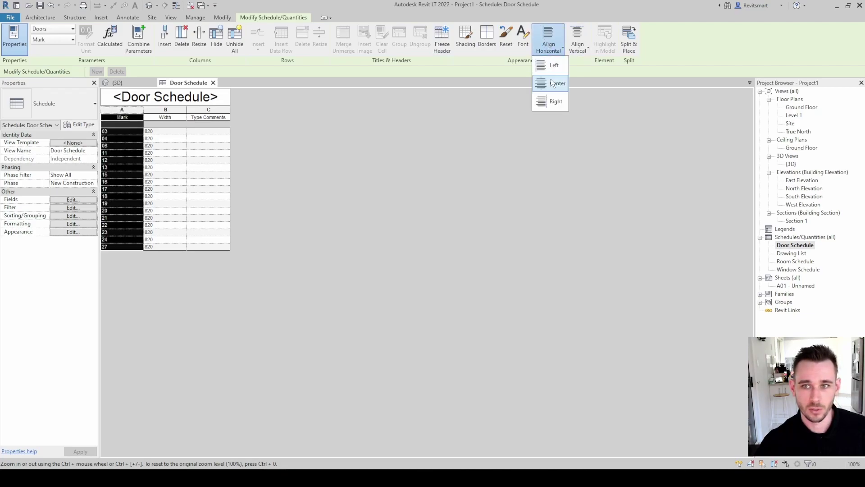
{"action": "left_click", "coordinate": [555, 83]}
{"action": "left_click", "coordinate": [165, 110]}
{"action": "left_click", "coordinate": [548, 42]}
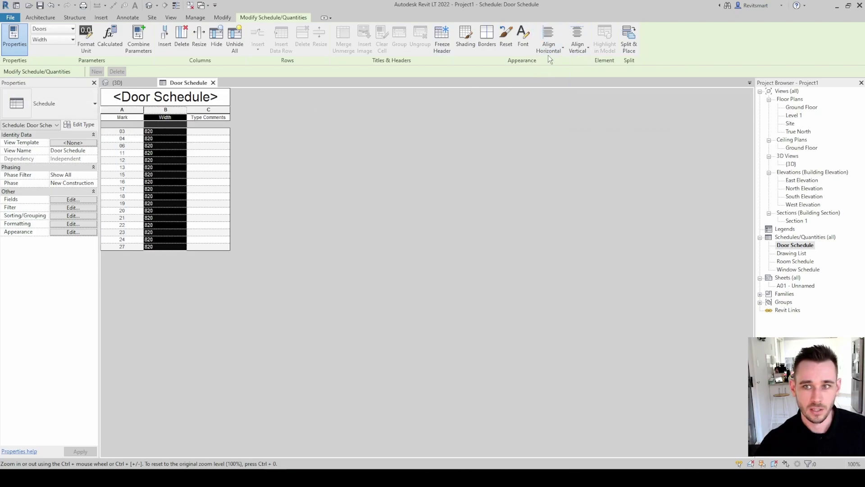
{"action": "left_click", "coordinate": [552, 84]}
Look through the vertical alignment options for the Width column.
{"action": "left_click", "coordinate": [212, 112]}
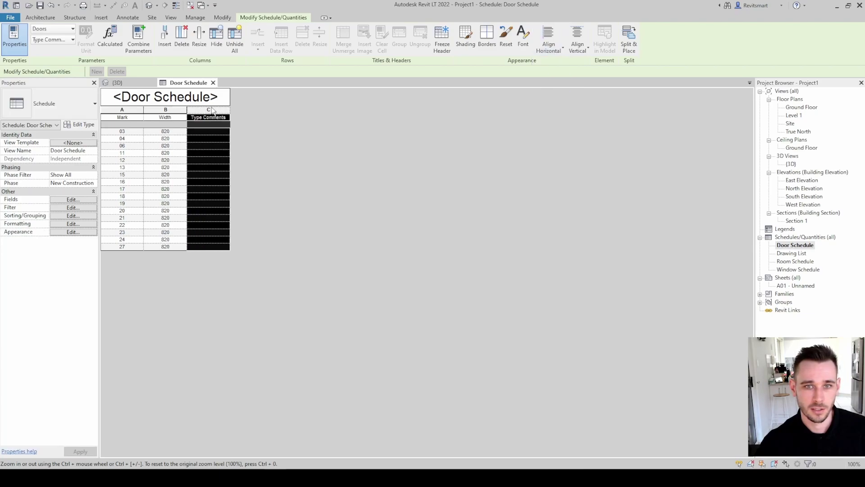
{"action": "left_click", "coordinate": [175, 117]}
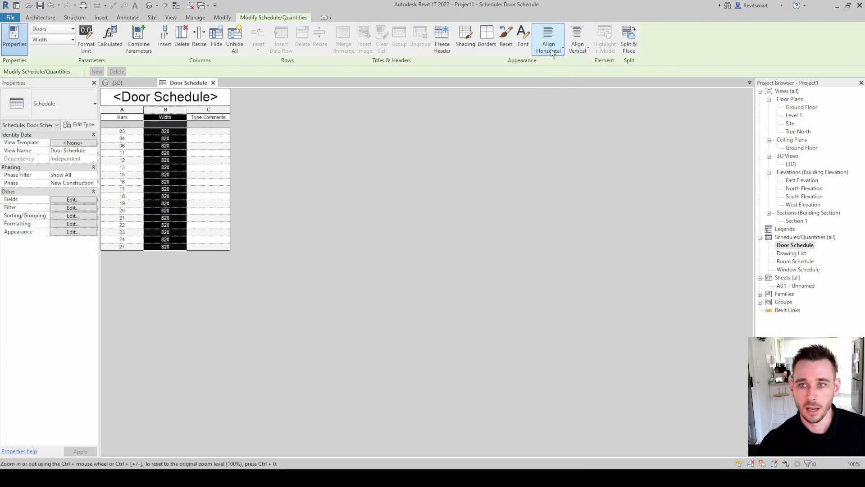
{"action": "left_click", "coordinate": [572, 53]}
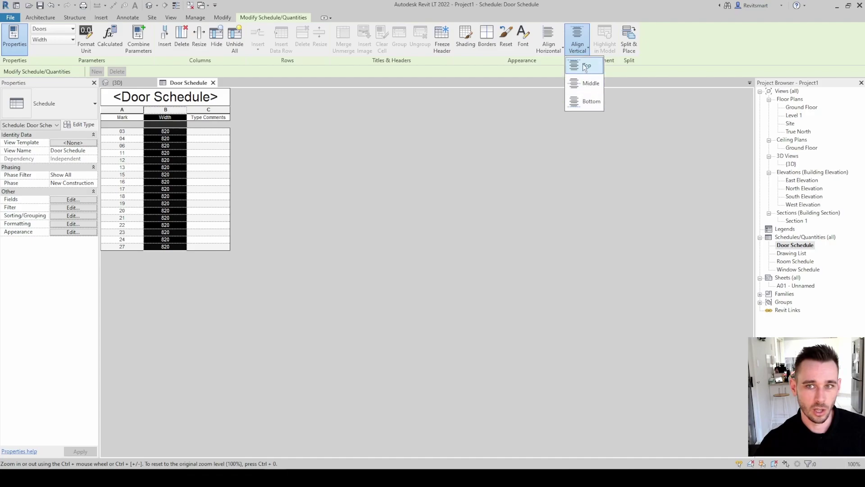
{"action": "left_click", "coordinate": [528, 178]}
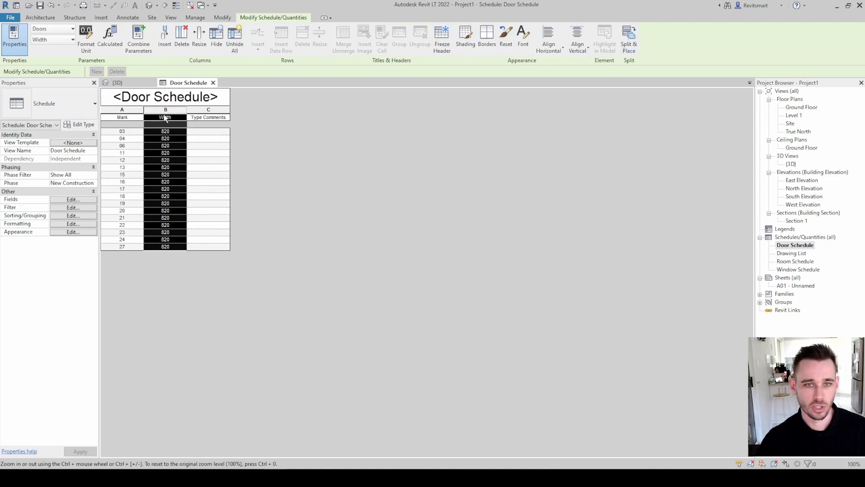
{"action": "left_click", "coordinate": [121, 110]}
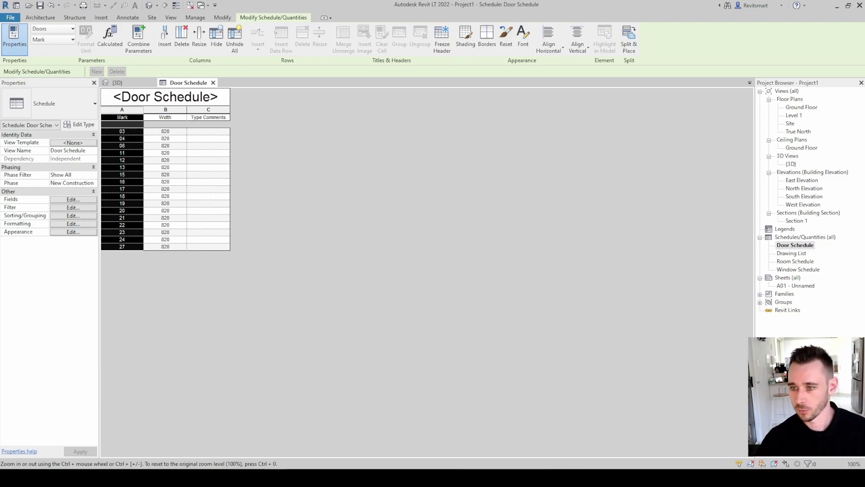
Open the Ground Floor plan and clear the current door selection.
{"action": "double_click", "coordinate": [792, 278]}
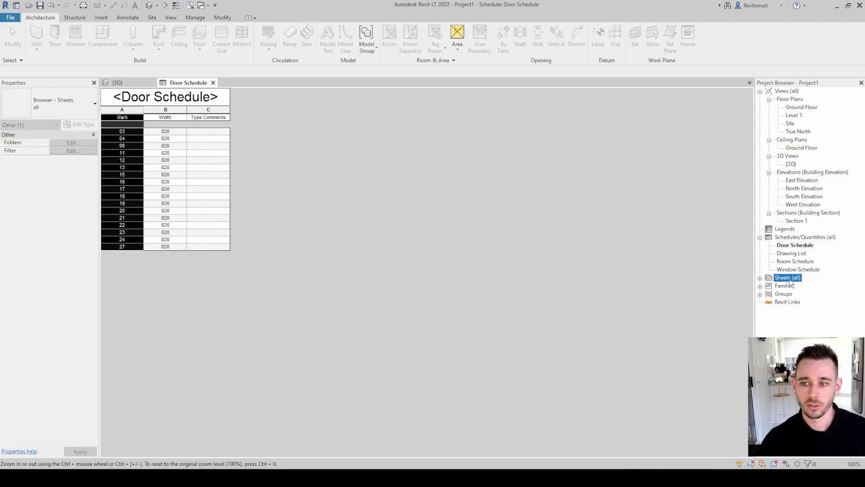
{"action": "left_click", "coordinate": [760, 278]}
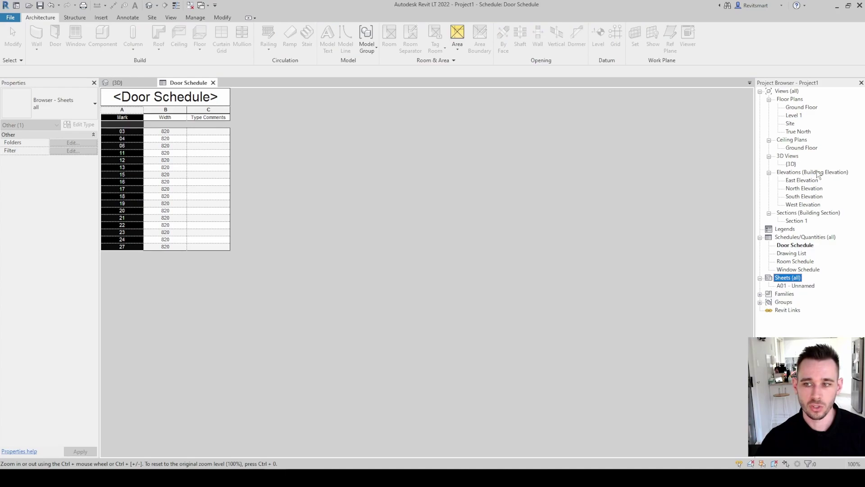
{"action": "double_click", "coordinate": [801, 107]}
{"action": "key", "text": "z"}
{"action": "key", "text": "f"}
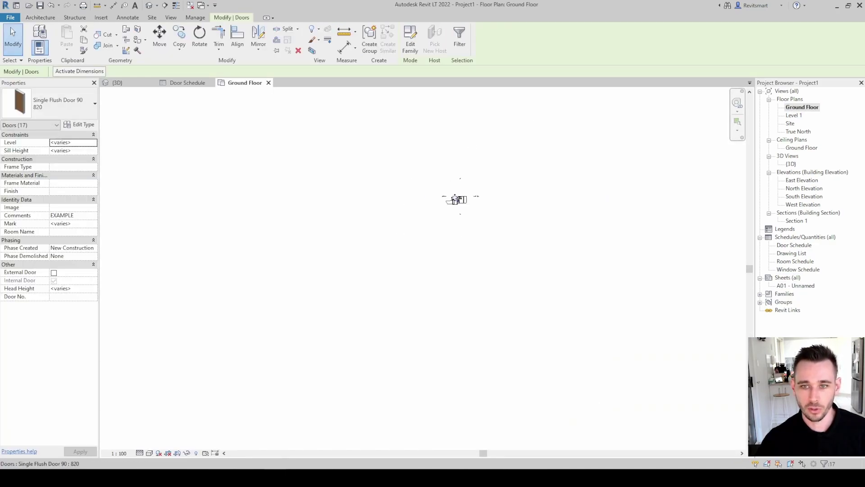
{"action": "key", "text": "Escape"}
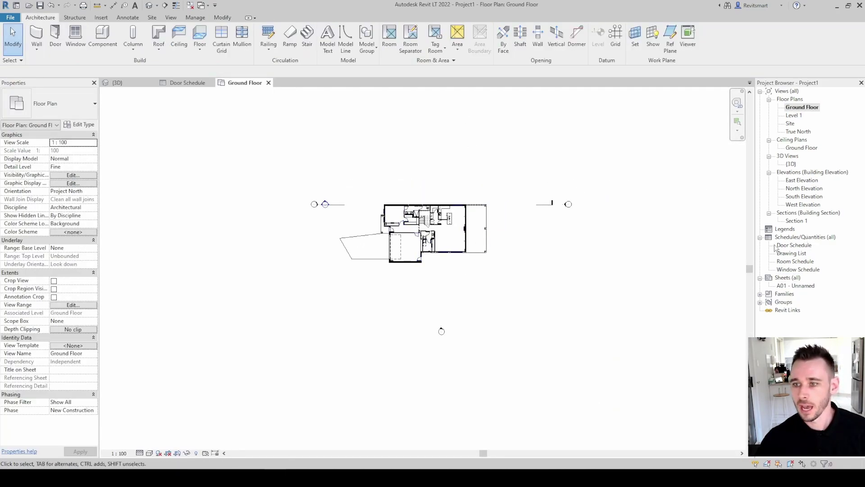
{"action": "left_click", "coordinate": [794, 245]}
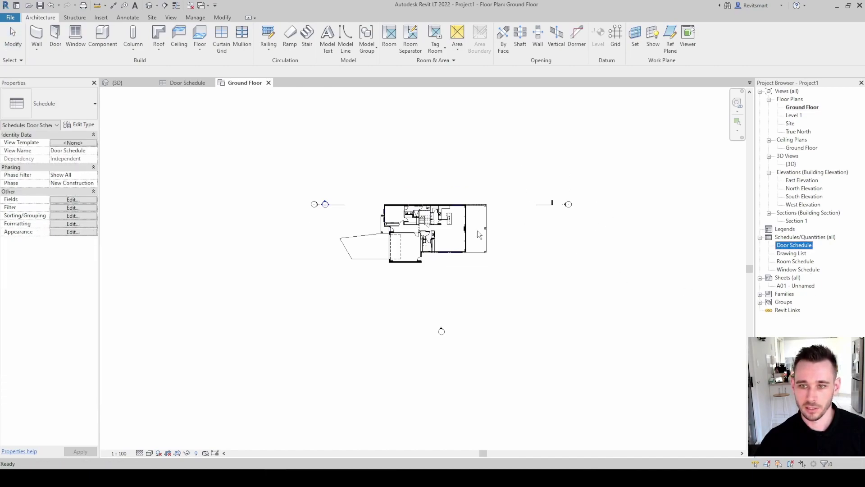
{"action": "scroll", "coordinate": [461, 232], "scroll_direction": "down", "scroll_amount": 3}
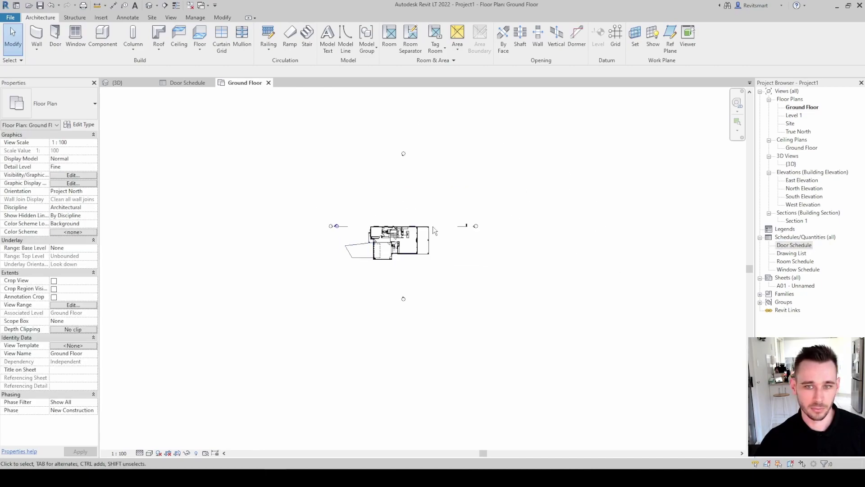
Place the Ground Floor plan on sheet A01 and crop the view closely around the building so it fits the title block.
{"action": "double_click", "coordinate": [794, 285]}
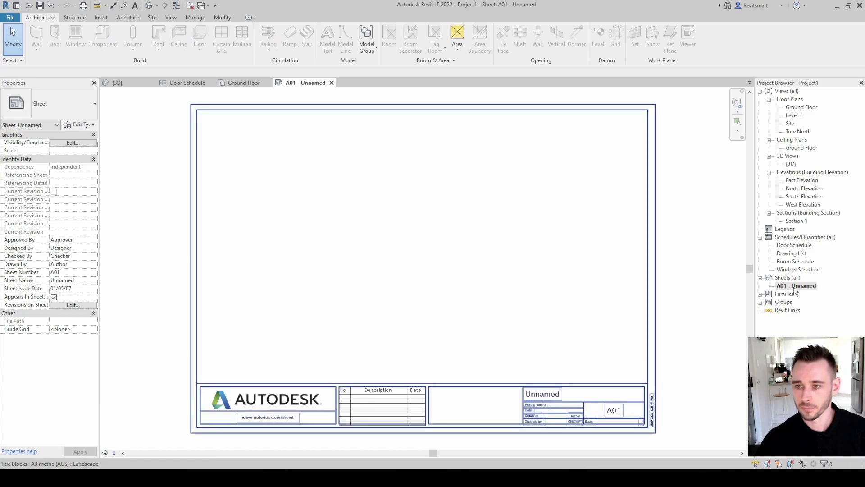
{"action": "left_click_drag", "start_coordinate": [800, 106], "coordinate": [451, 235]}
{"action": "left_click", "coordinate": [427, 245]}
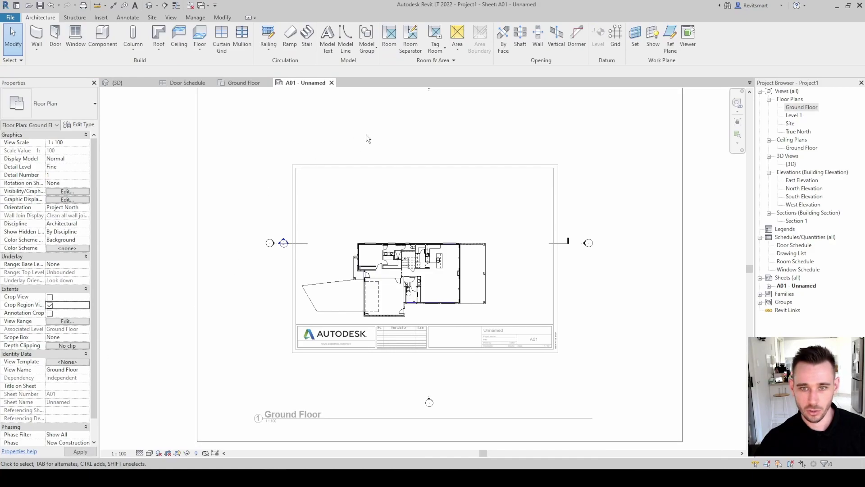
{"action": "scroll", "coordinate": [248, 264], "scroll_direction": "up", "scroll_amount": 2}
{"action": "left_click", "coordinate": [205, 262]}
{"action": "double_click", "coordinate": [311, 153]}
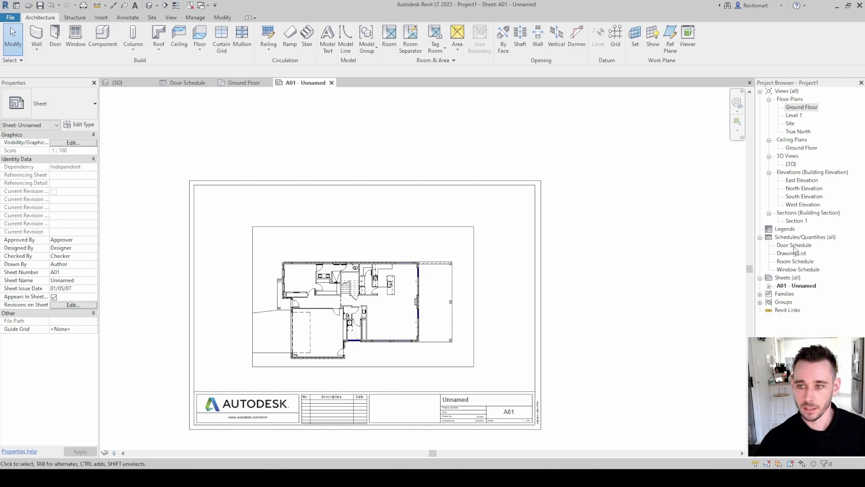
Place the door schedule in the upper-left corner of sheet A01 and widen its Type Comments column so the heading fits on one line.
{"action": "left_click_drag", "start_coordinate": [794, 247], "coordinate": [381, 321]}
{"action": "scroll", "coordinate": [225, 257], "scroll_direction": "up", "scroll_amount": 2}
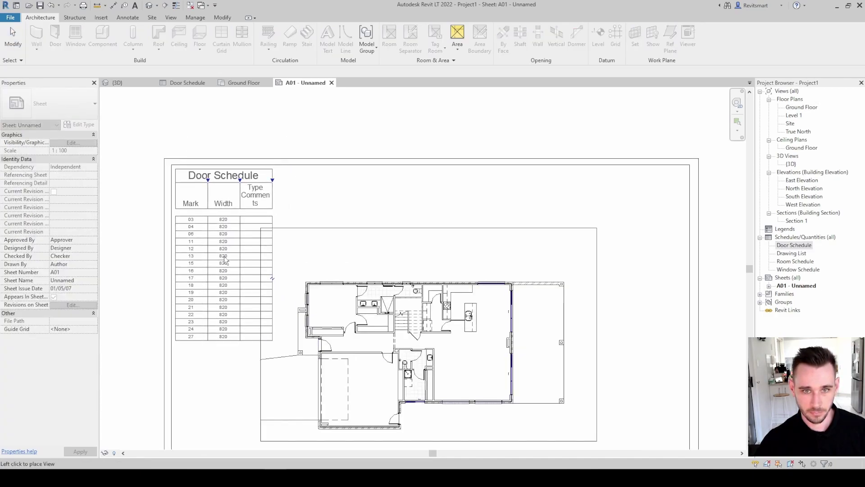
{"action": "left_click", "coordinate": [225, 260]}
{"action": "scroll", "coordinate": [235, 252], "scroll_direction": "up", "scroll_amount": 2}
{"action": "key", "text": "Escape"}
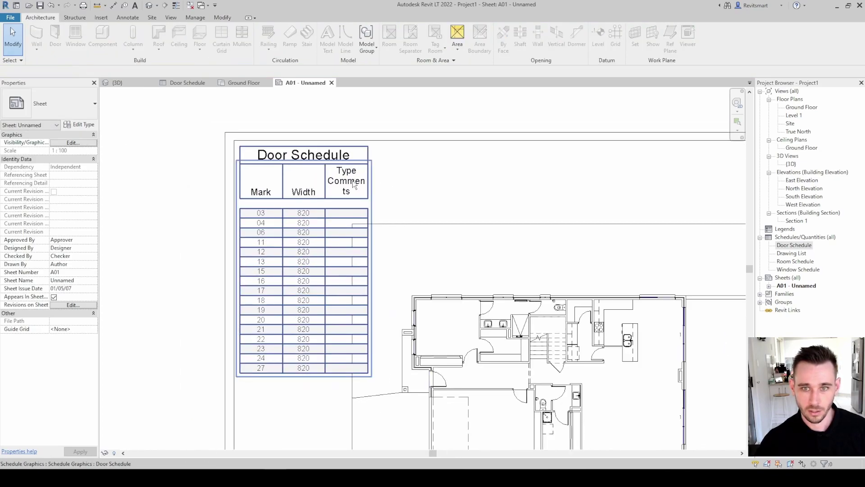
{"action": "left_click", "coordinate": [354, 186]}
{"action": "left_click_drag", "start_coordinate": [396, 161], "coordinate": [412, 155]}
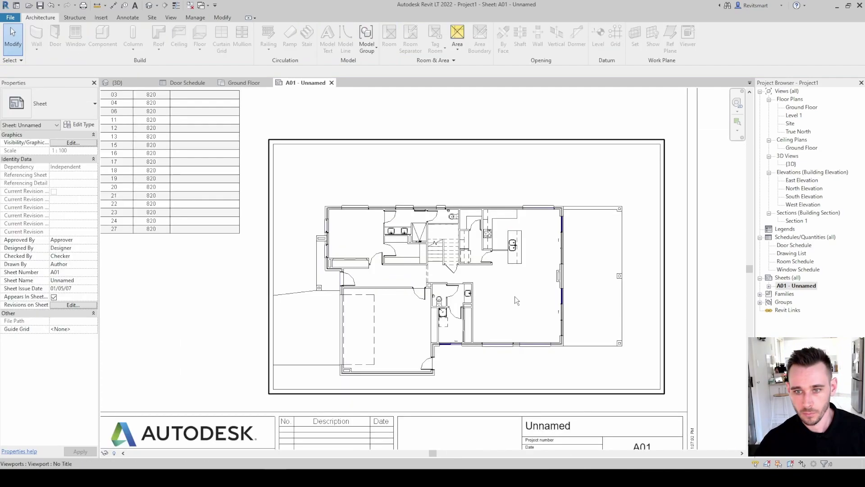
Set the Type Comments of the 820 Single Flush Door 90 type to SOLID CORE HINGED DOOR.
{"action": "scroll", "coordinate": [515, 296], "scroll_direction": "up", "scroll_amount": 5}
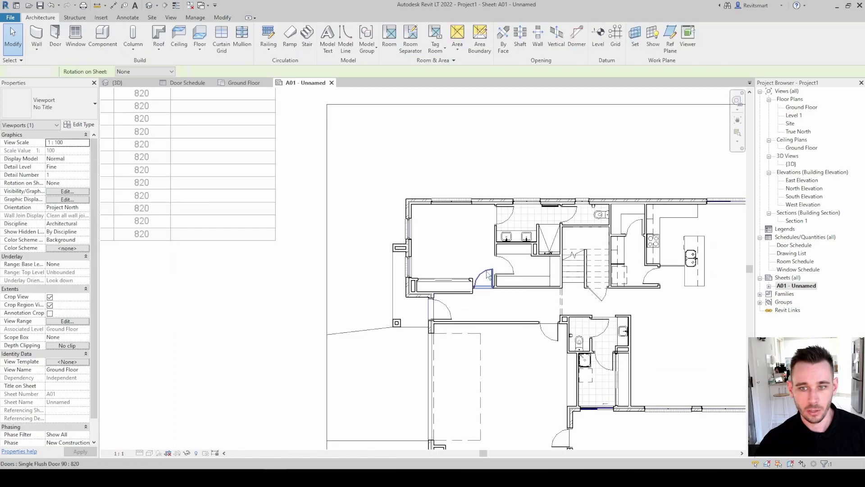
{"action": "left_click", "coordinate": [488, 277]}
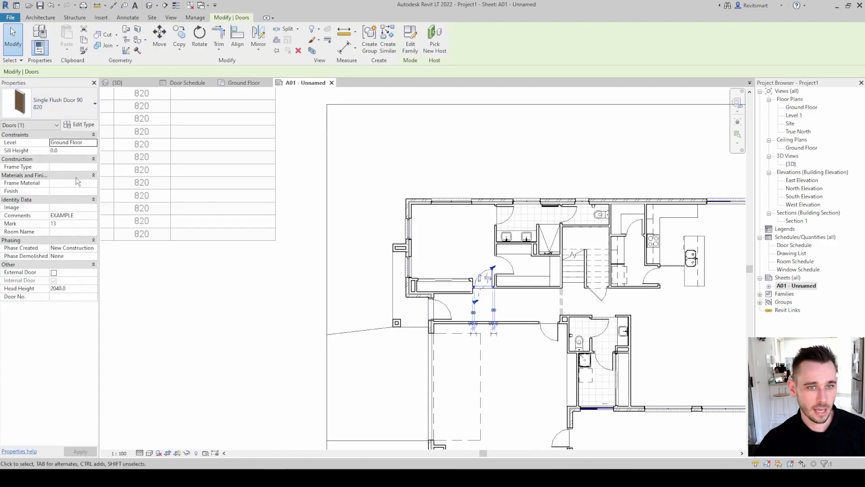
{"action": "left_click", "coordinate": [78, 125]}
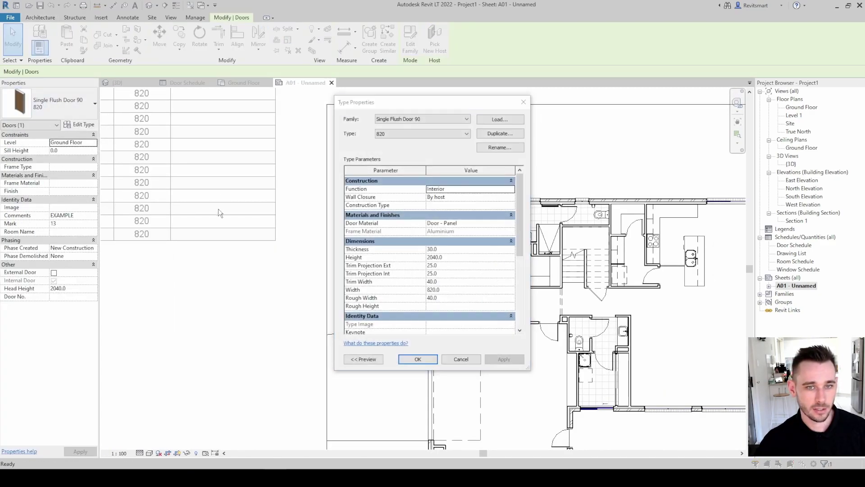
{"action": "key", "text": "Escape"}
{"action": "middle_click_drag", "start_coordinate": [196, 186], "coordinate": [347, 188]}
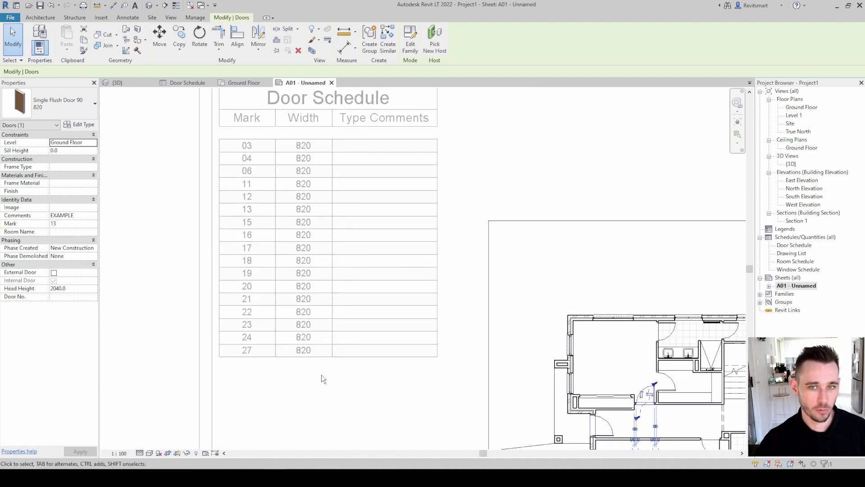
{"action": "left_click", "coordinate": [78, 123]}
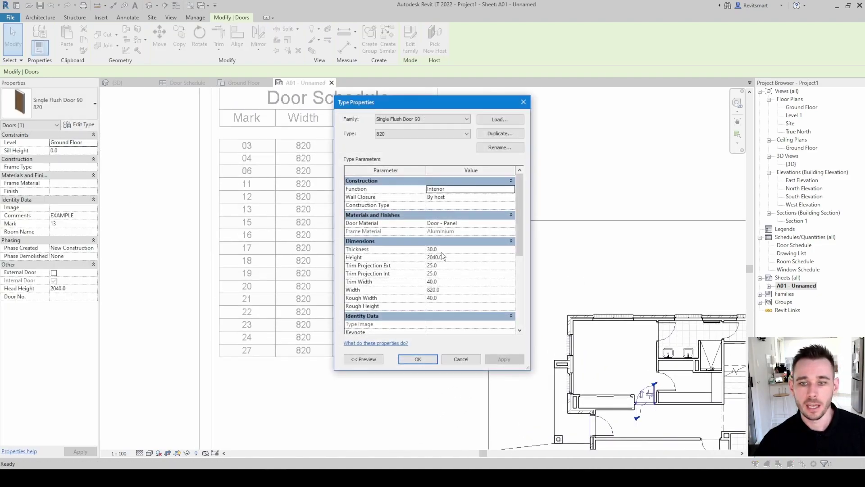
{"action": "scroll", "coordinate": [415, 267], "scroll_direction": "down", "scroll_amount": 5}
{"action": "left_click", "coordinate": [439, 238]}
{"action": "type", "text": "SOLID CORE"}
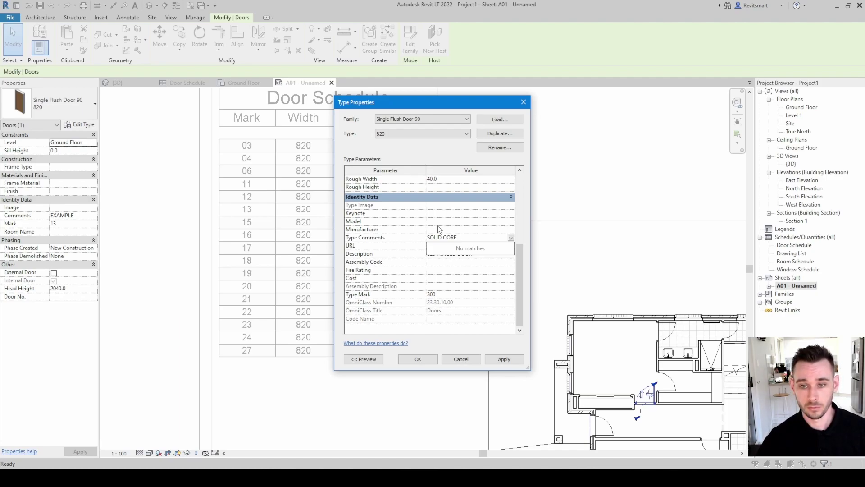
{"action": "type", "text": "HINGED DOOR"}
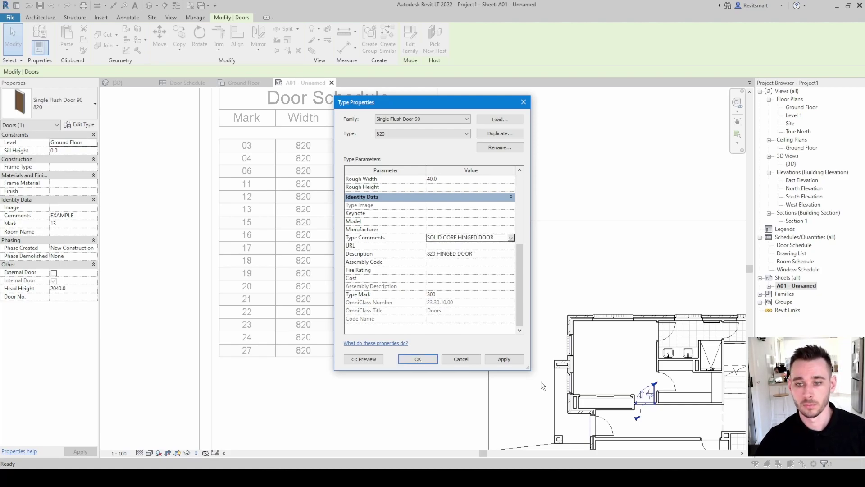
{"action": "left_click", "coordinate": [503, 359]}
{"action": "left_click", "coordinate": [417, 360]}
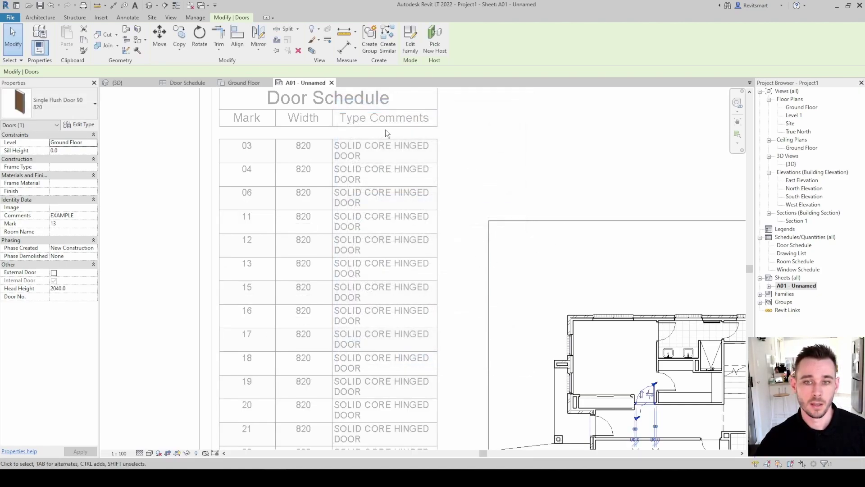
Widen the placed schedule's Type Comments column until each door comment fits on a single line.
{"action": "scroll", "coordinate": [369, 163], "scroll_direction": "down", "scroll_amount": 5}
{"action": "left_click", "coordinate": [358, 112]}
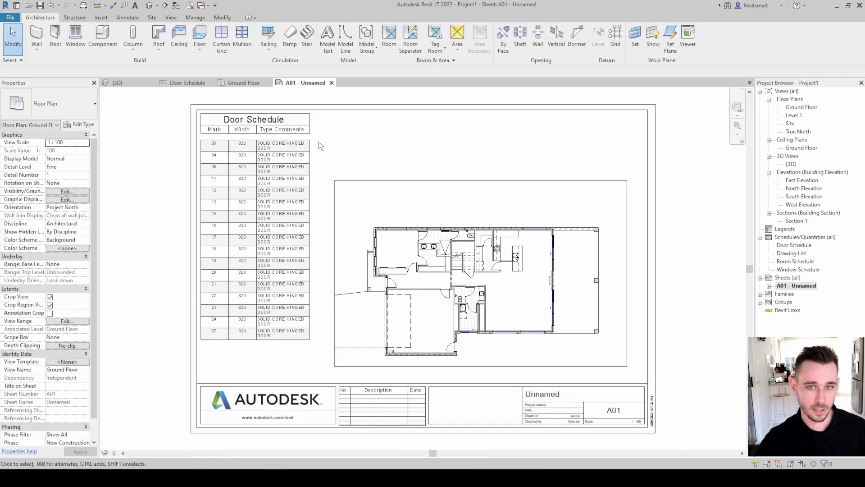
{"action": "left_click", "coordinate": [310, 121]}
{"action": "left_click_drag", "start_coordinate": [312, 120], "coordinate": [326, 123]}
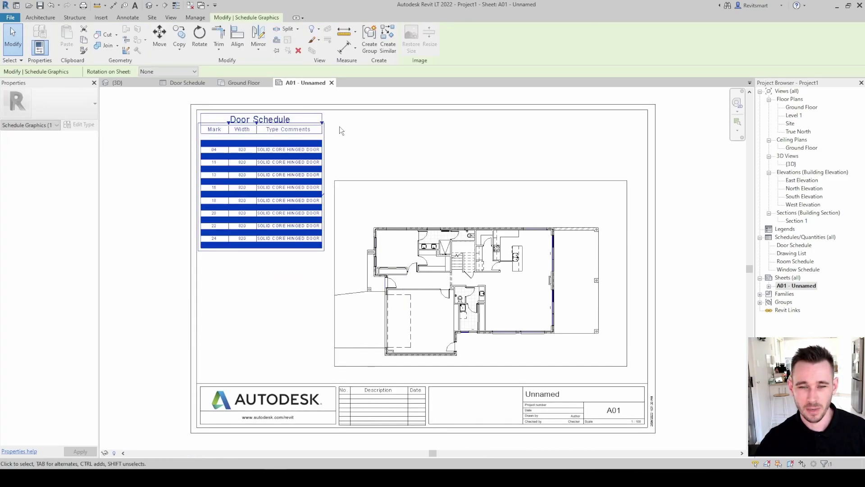
{"action": "scroll", "coordinate": [382, 152], "scroll_direction": "up", "scroll_amount": 4}
{"action": "key", "text": "Escape"}
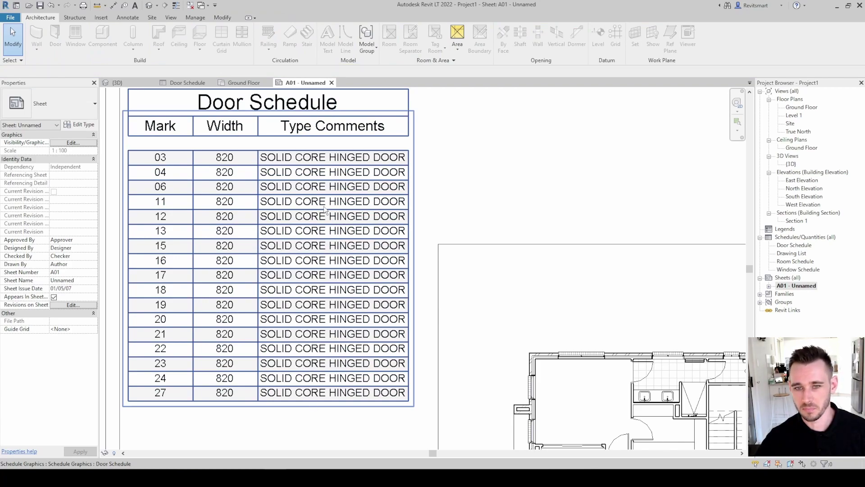
Try to tag the external entry door inside the Ground Floor viewport on the sheet.
{"action": "scroll", "coordinate": [345, 212], "scroll_direction": "down", "scroll_amount": 2}
{"action": "middle_click_drag", "start_coordinate": [390, 219], "coordinate": [265, 174]}
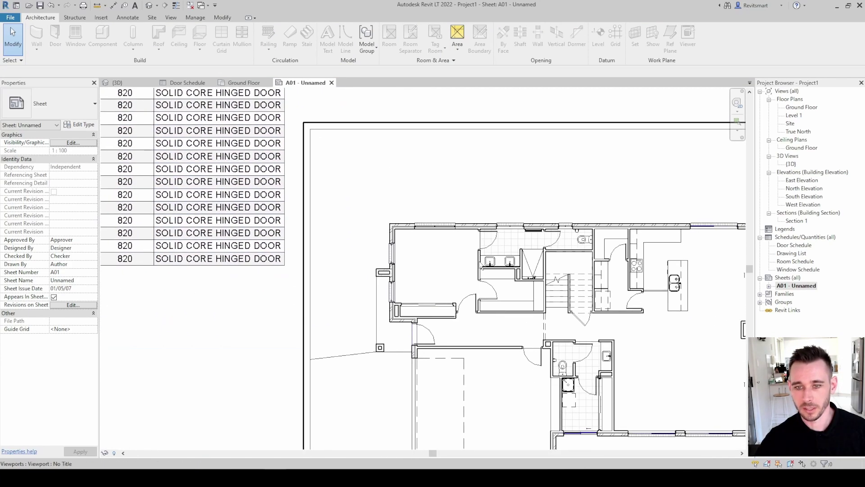
{"action": "double_click", "coordinate": [466, 302]}
{"action": "scroll", "coordinate": [444, 316], "scroll_direction": "up", "scroll_amount": 3}
{"action": "scroll", "coordinate": [445, 313], "scroll_direction": "up", "scroll_amount": 2}
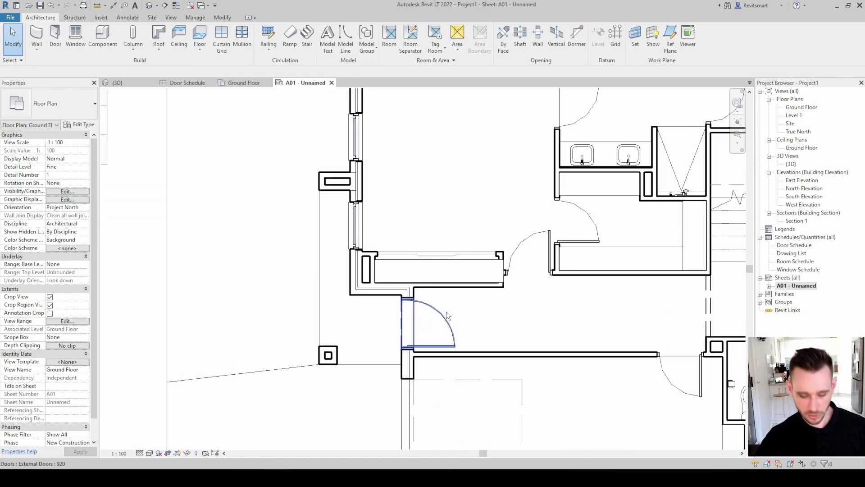
{"action": "key", "text": "t"}
{"action": "key", "text": "g"}
{"action": "left_click", "coordinate": [446, 320]}
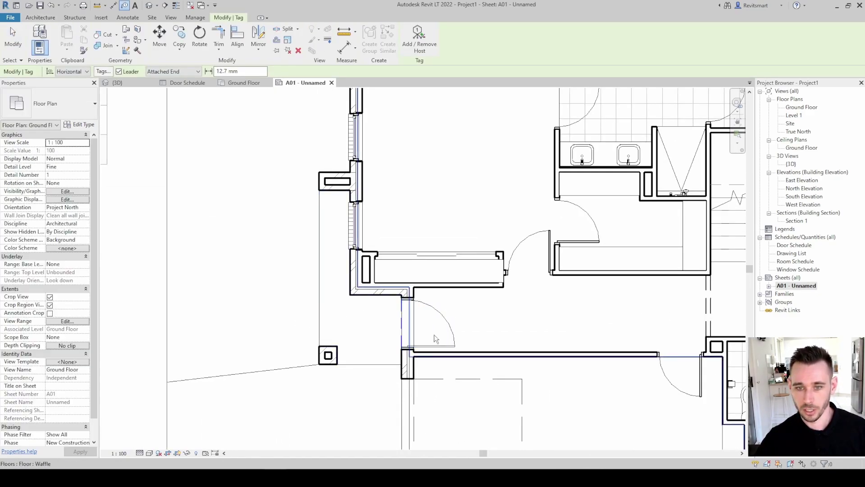
{"action": "scroll", "coordinate": [435, 339], "scroll_direction": "down", "scroll_amount": 5}
{"action": "key", "text": "Escape"}
{"action": "key", "text": "Escape"}
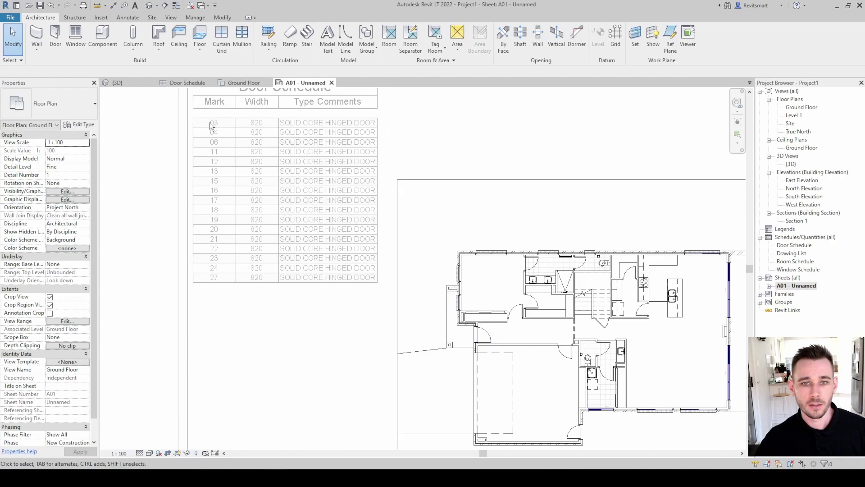
Compare the schedule's door marks and widths with the doors on the Ground Floor plan, and deactivate the viewport.
{"action": "middle_click_drag", "start_coordinate": [489, 276], "coordinate": [355, 254]}
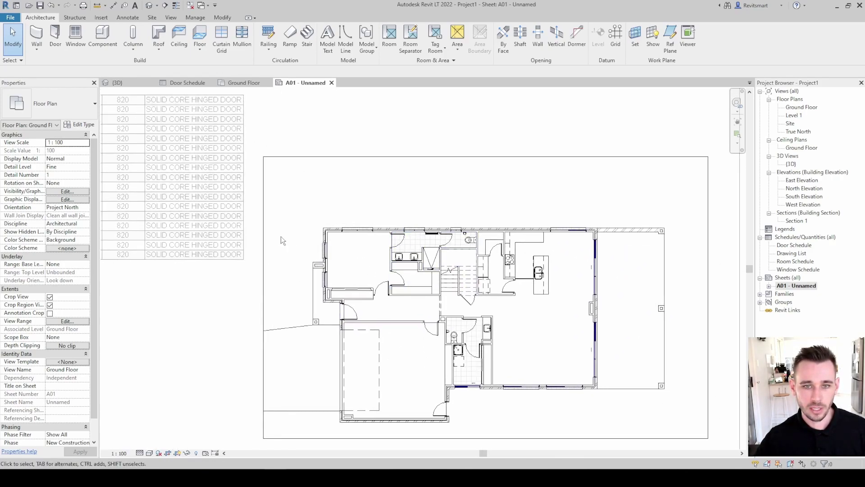
{"action": "middle_click_drag", "start_coordinate": [205, 142], "coordinate": [317, 196]}
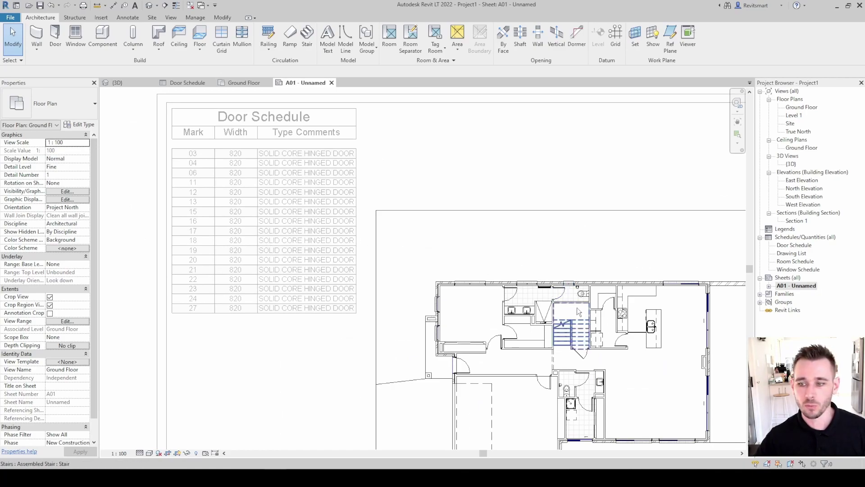
{"action": "scroll", "coordinate": [549, 297], "scroll_direction": "up", "scroll_amount": 6}
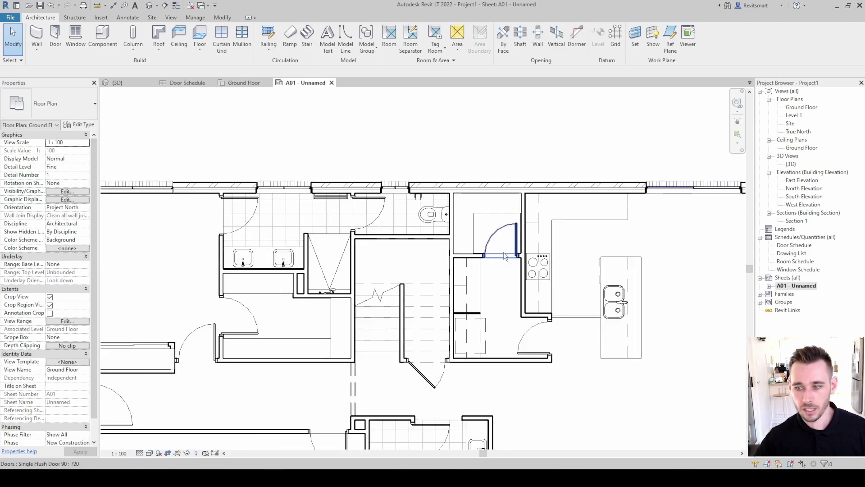
{"action": "scroll", "coordinate": [500, 255], "scroll_direction": "down", "scroll_amount": 6}
{"action": "middle_click_drag", "start_coordinate": [180, 162], "coordinate": [405, 222]}
{"action": "scroll", "coordinate": [295, 128], "scroll_direction": "up", "scroll_amount": 2}
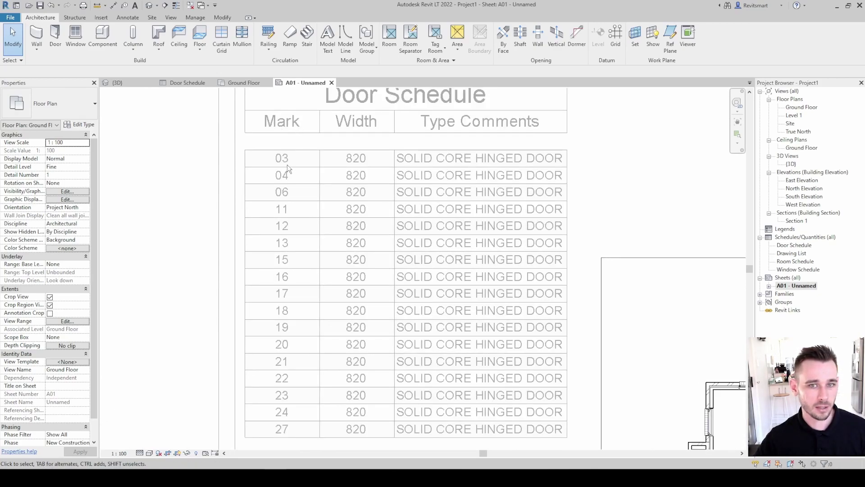
{"action": "scroll", "coordinate": [284, 171], "scroll_direction": "down", "scroll_amount": 2}
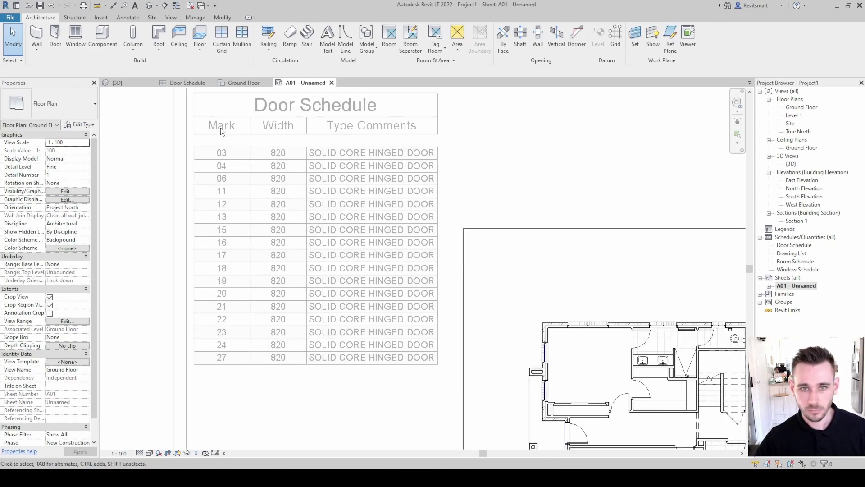
{"action": "double_click", "coordinate": [526, 190]}
{"action": "middle_click_drag", "start_coordinate": [262, 167], "coordinate": [223, 154]}
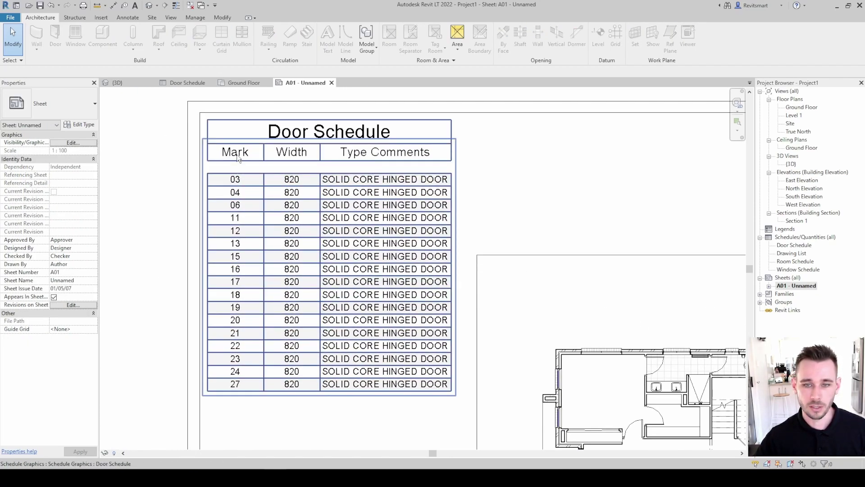
Set the heading of the door schedule's Mark field to Number.
{"action": "double_click", "coordinate": [238, 178]}
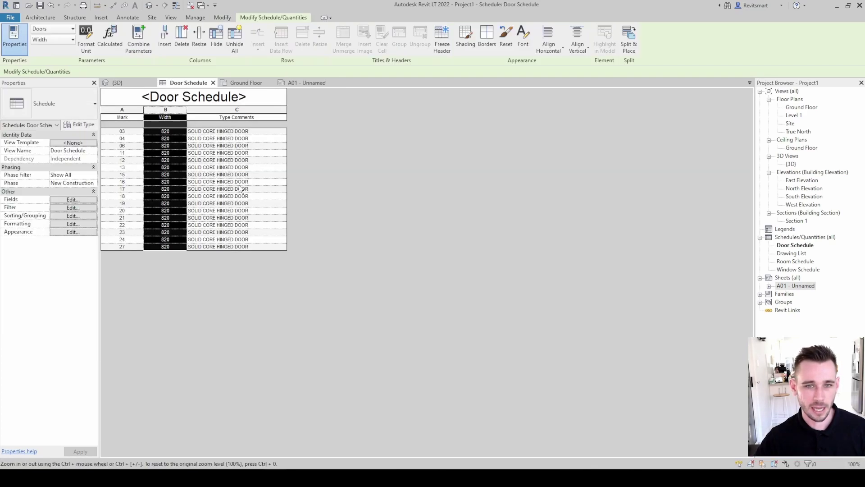
{"action": "left_click", "coordinate": [75, 208]}
{"action": "left_click", "coordinate": [351, 159]}
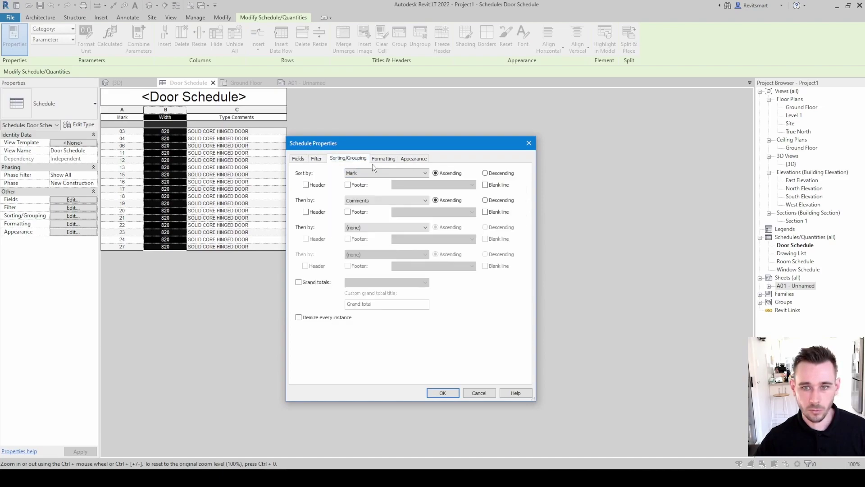
{"action": "left_click", "coordinate": [391, 159]}
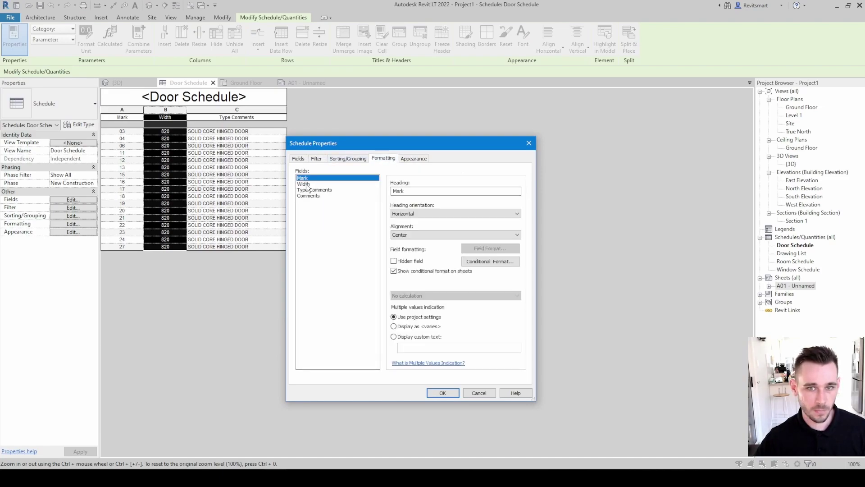
{"action": "key", "text": "Tab"}
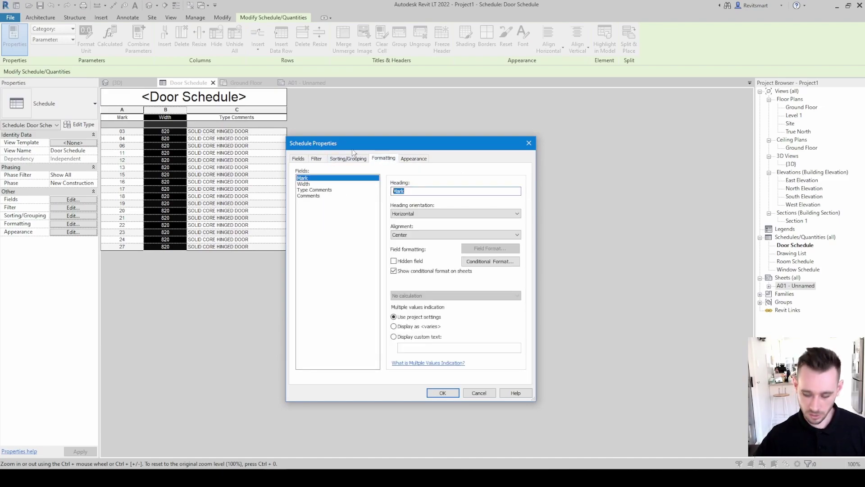
{"action": "type", "text": "Number"}
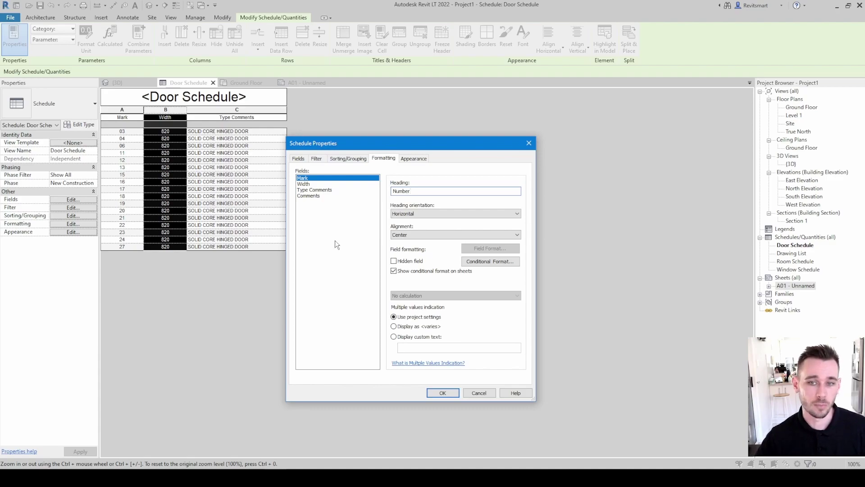
{"action": "left_click", "coordinate": [451, 391]}
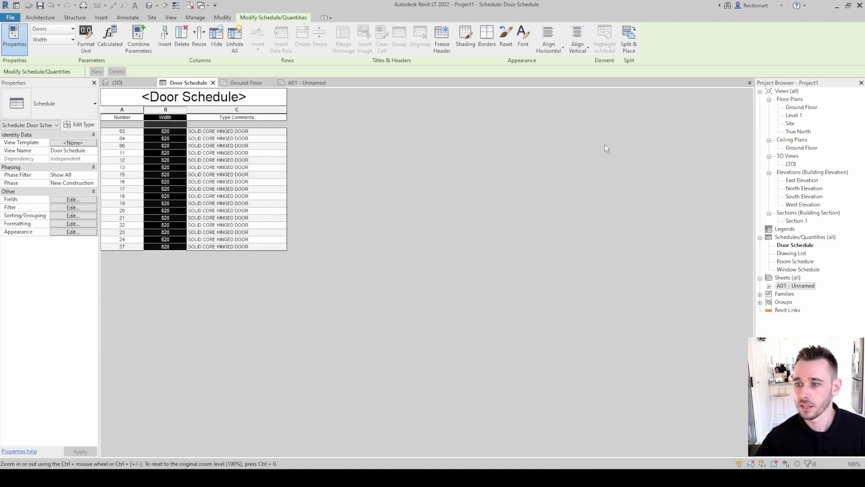
Activate the Ground Floor viewport on sheet A01 and set up door tagging without leader lines.
{"action": "left_click", "coordinate": [307, 82]}
{"action": "scroll", "coordinate": [247, 130], "scroll_direction": "down", "scroll_amount": 3}
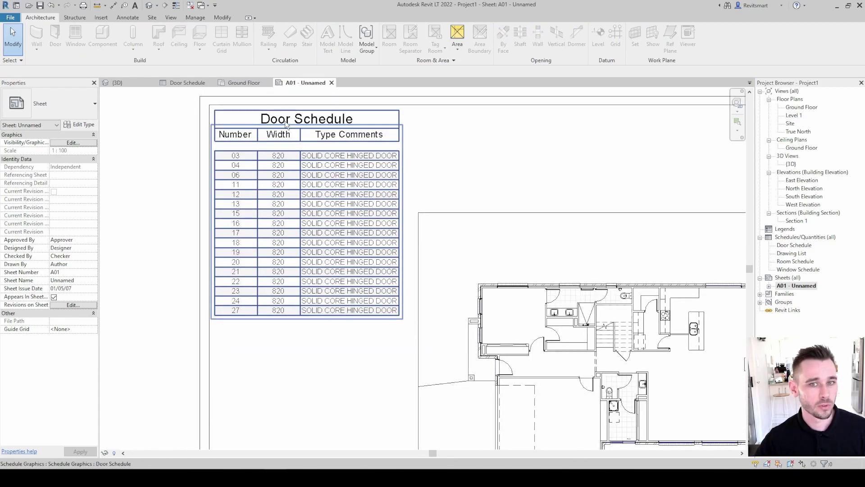
{"action": "scroll", "coordinate": [367, 203], "scroll_direction": "down", "scroll_amount": 1}
{"action": "scroll", "coordinate": [547, 283], "scroll_direction": "up", "scroll_amount": 4}
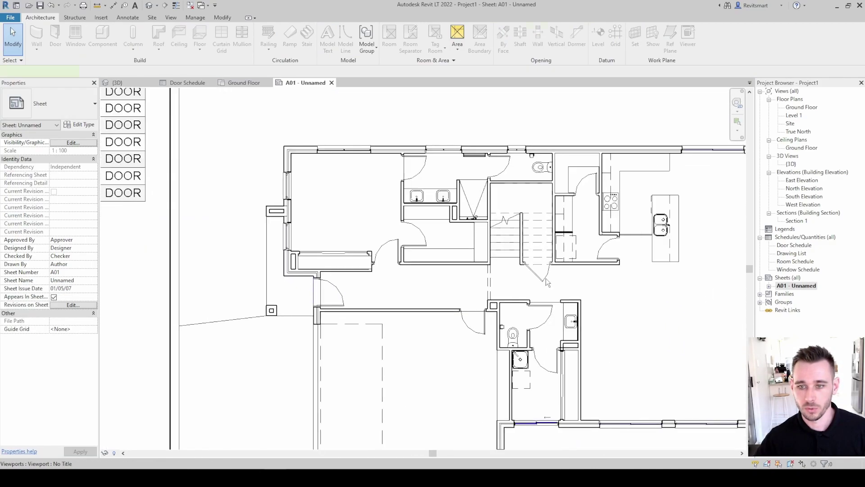
{"action": "scroll", "coordinate": [400, 259], "scroll_direction": "up", "scroll_amount": 2}
{"action": "double_click", "coordinate": [402, 245]}
{"action": "key", "text": "t"}
{"action": "key", "text": "g"}
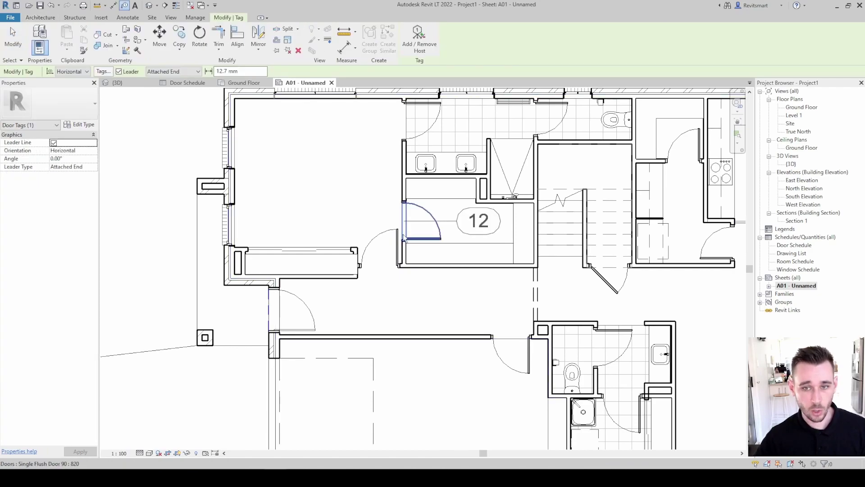
{"action": "left_click", "coordinate": [118, 71]}
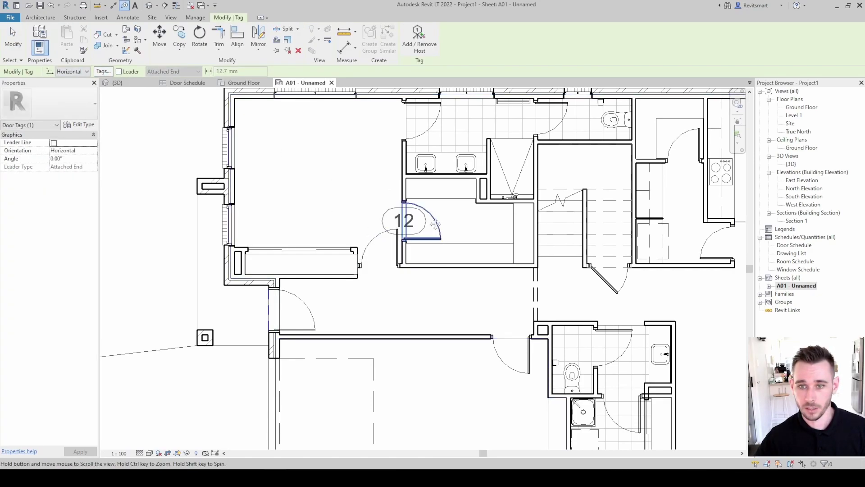
Place a vertical door tag on the internal door between the hallway and the garage.
{"action": "middle_click_drag", "start_coordinate": [408, 217], "coordinate": [309, 176]}
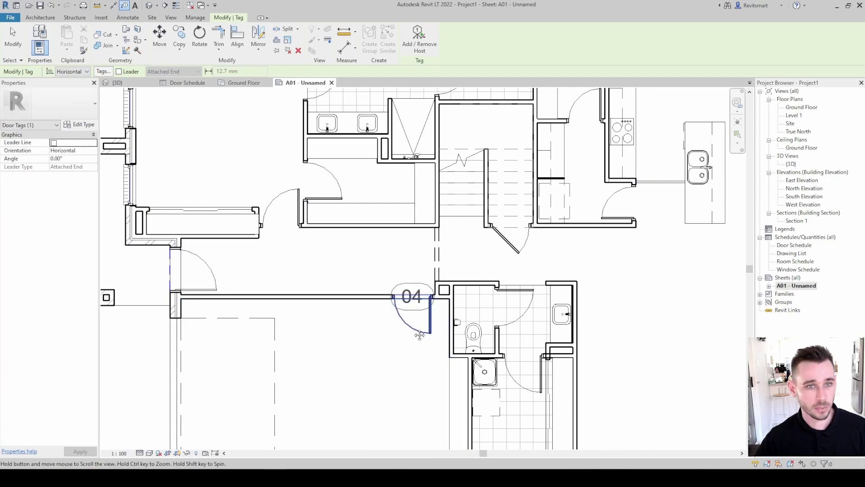
{"action": "scroll", "coordinate": [397, 255], "scroll_direction": "down", "scroll_amount": 3}
{"action": "scroll", "coordinate": [429, 223], "scroll_direction": "up", "scroll_amount": 3}
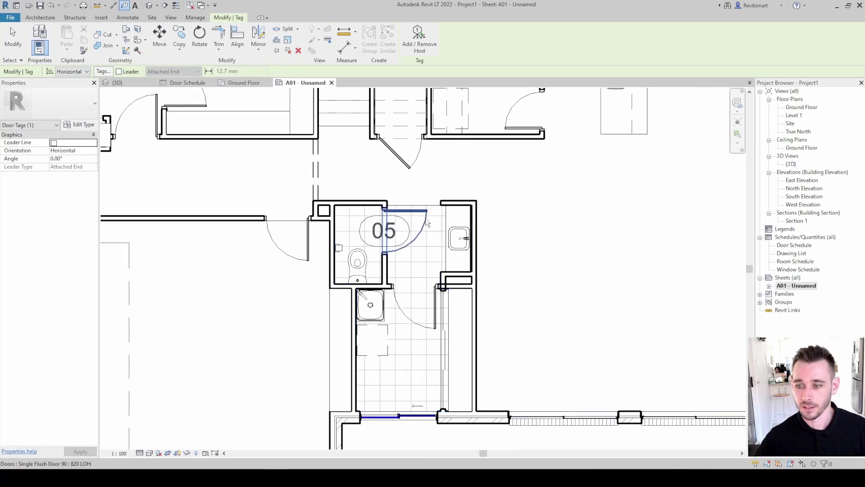
{"action": "scroll", "coordinate": [471, 248], "scroll_direction": "down", "scroll_amount": 4}
{"action": "scroll", "coordinate": [378, 202], "scroll_direction": "down", "scroll_amount": 2}
{"action": "middle_click_drag", "start_coordinate": [331, 248], "coordinate": [491, 270]}
{"action": "scroll", "coordinate": [407, 222], "scroll_direction": "up", "scroll_amount": 2}
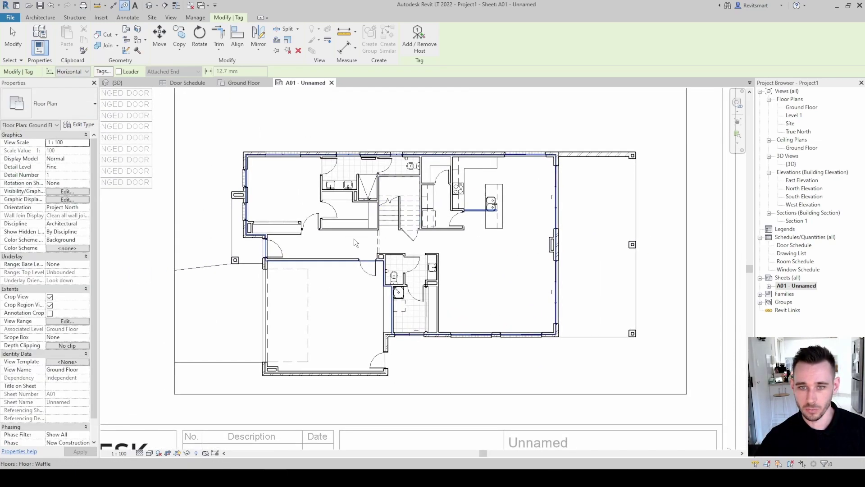
{"action": "scroll", "coordinate": [425, 257], "scroll_direction": "up", "scroll_amount": 1}
{"action": "middle_click_drag", "start_coordinate": [425, 257], "coordinate": [389, 268]}
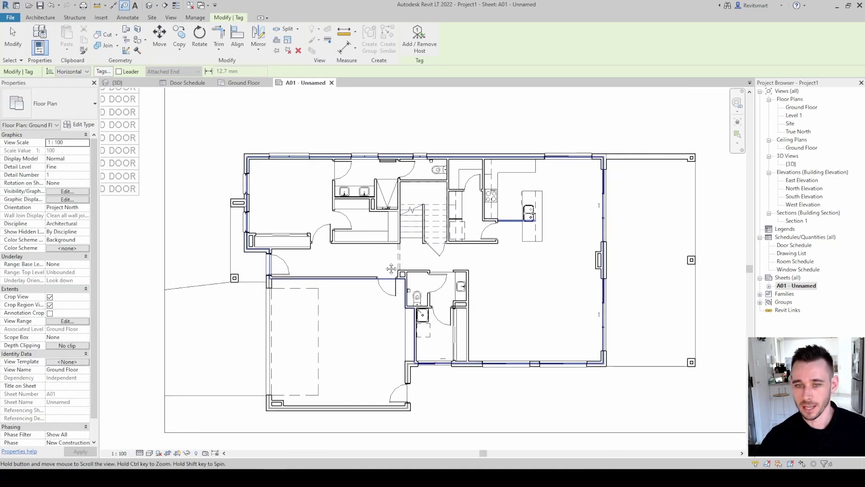
{"action": "scroll", "coordinate": [496, 245], "scroll_direction": "up", "scroll_amount": 3}
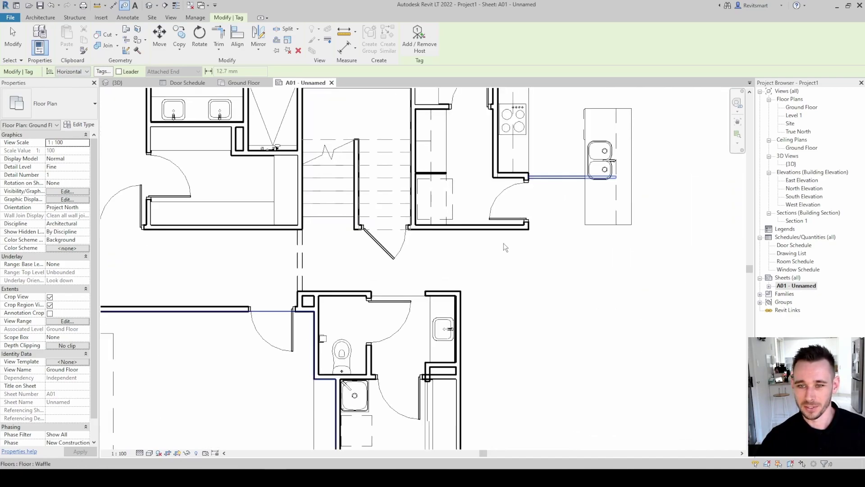
{"action": "scroll", "coordinate": [342, 259], "scroll_direction": "down", "scroll_amount": 2}
{"action": "middle_click_drag", "start_coordinate": [343, 259], "coordinate": [423, 315]}
{"action": "scroll", "coordinate": [460, 212], "scroll_direction": "up", "scroll_amount": 2}
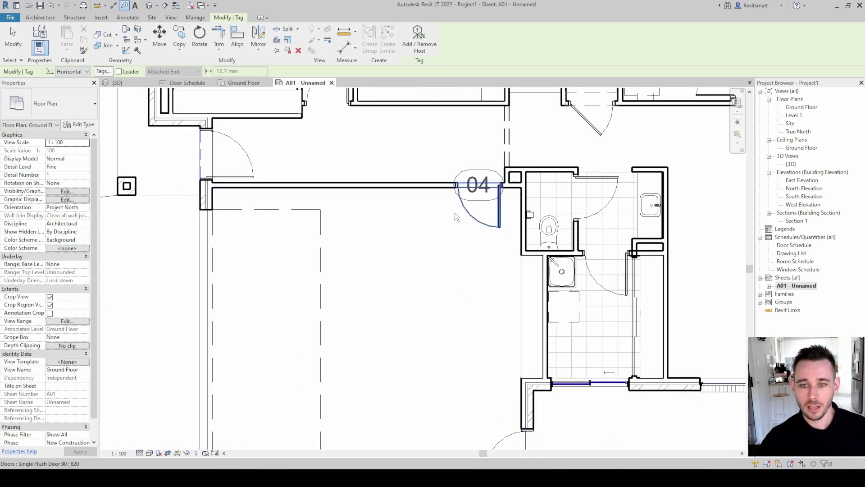
{"action": "scroll", "coordinate": [269, 218], "scroll_direction": "down", "scroll_amount": 4}
{"action": "scroll", "coordinate": [394, 207], "scroll_direction": "up", "scroll_amount": 4}
{"action": "left_click", "coordinate": [393, 210]}
{"action": "scroll", "coordinate": [394, 207], "scroll_direction": "down", "scroll_amount": 1}
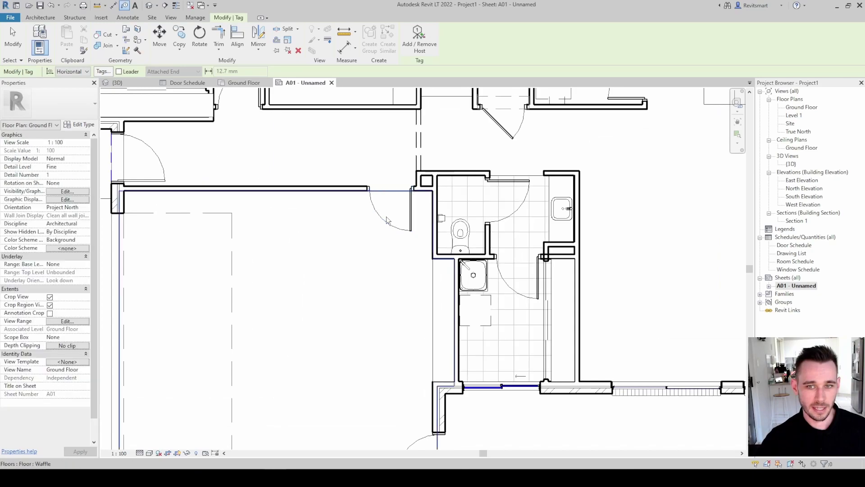
{"action": "key", "text": "space"}
{"action": "scroll", "coordinate": [405, 180], "scroll_direction": "up", "scroll_amount": 2}
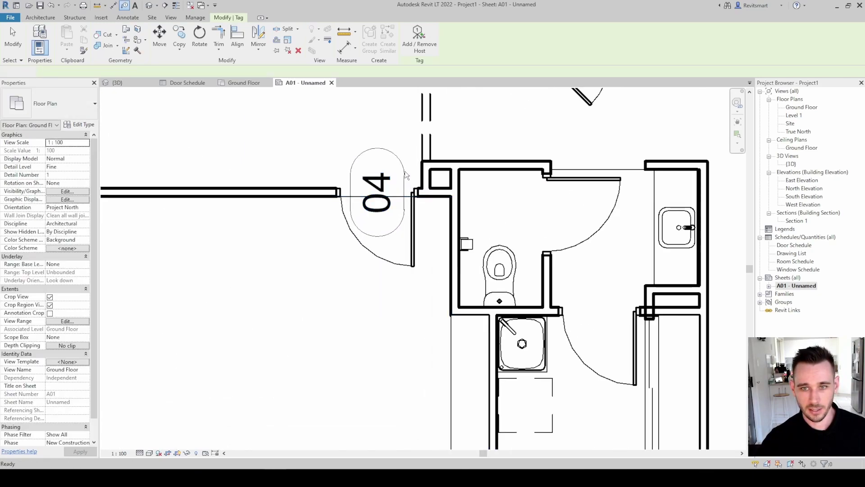
Compare the tagged garage door on the plan with its number, width and type comments in the placed door schedule.
{"action": "left_click", "coordinate": [402, 171]}
{"action": "scroll", "coordinate": [337, 251], "scroll_direction": "down", "scroll_amount": 5}
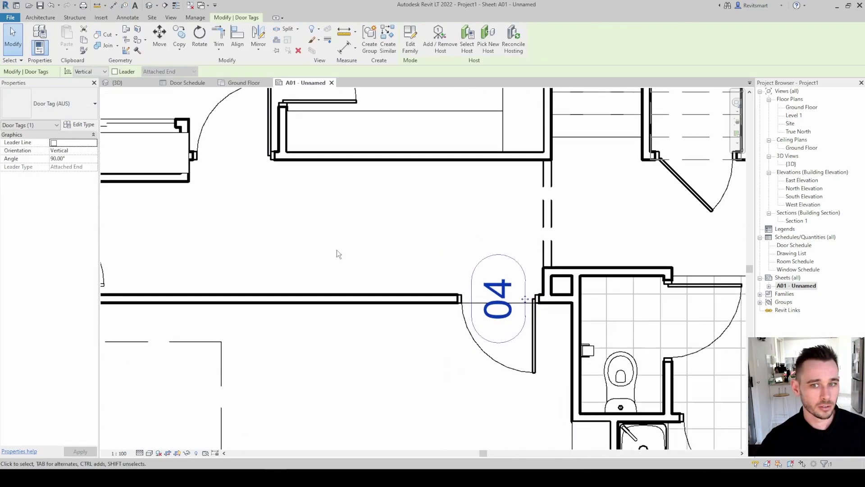
{"action": "middle_click_drag", "start_coordinate": [146, 106], "coordinate": [165, 162]}
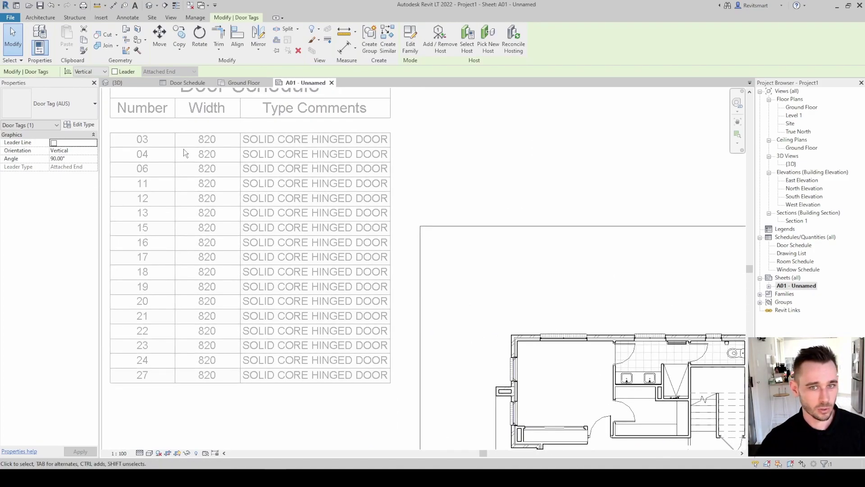
{"action": "scroll", "coordinate": [183, 149], "scroll_direction": "down", "scroll_amount": 2}
{"action": "scroll", "coordinate": [356, 249], "scroll_direction": "up", "scroll_amount": 2}
{"action": "scroll", "coordinate": [501, 386], "scroll_direction": "up", "scroll_amount": 1}
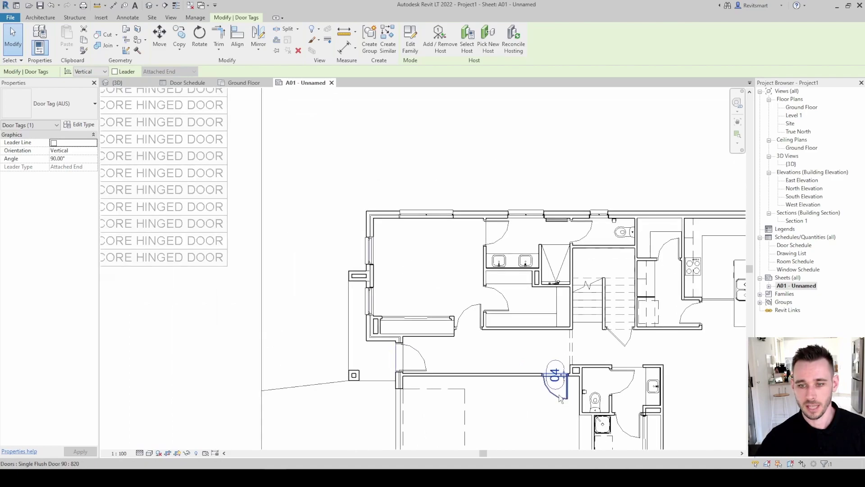
{"action": "middle_click_drag", "start_coordinate": [501, 386], "coordinate": [613, 413]}
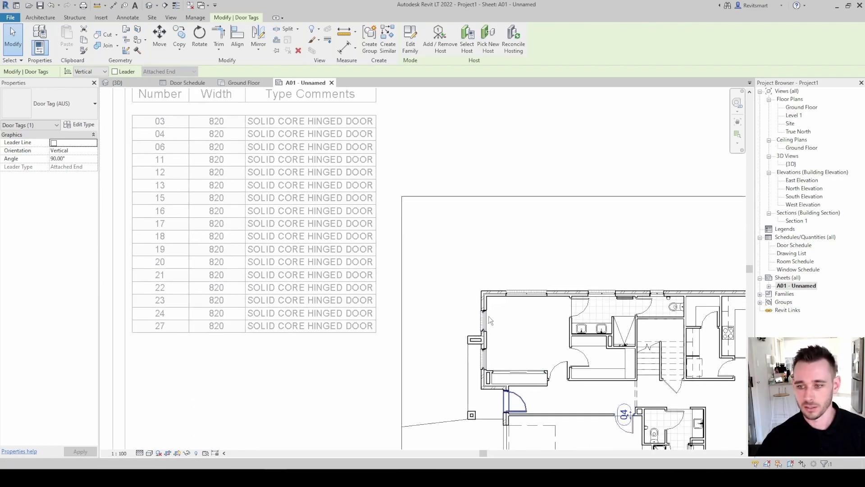
{"action": "scroll", "coordinate": [526, 354], "scroll_direction": "down", "scroll_amount": 2}
{"action": "double_click", "coordinate": [493, 268]}
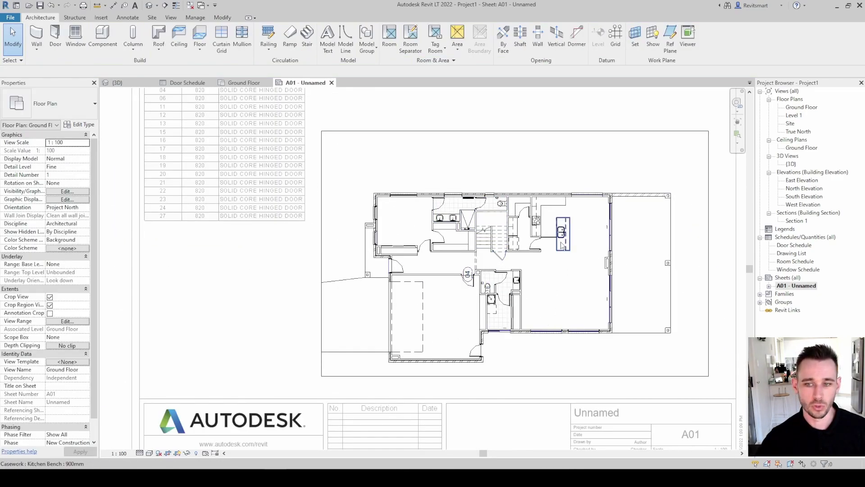
{"action": "scroll", "coordinate": [467, 281], "scroll_direction": "up", "scroll_amount": 2}
{"action": "scroll", "coordinate": [465, 282], "scroll_direction": "up", "scroll_amount": 3}
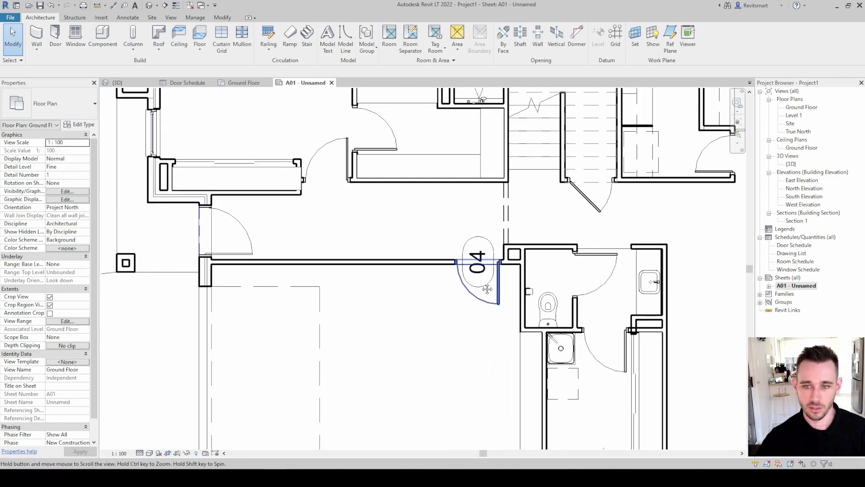
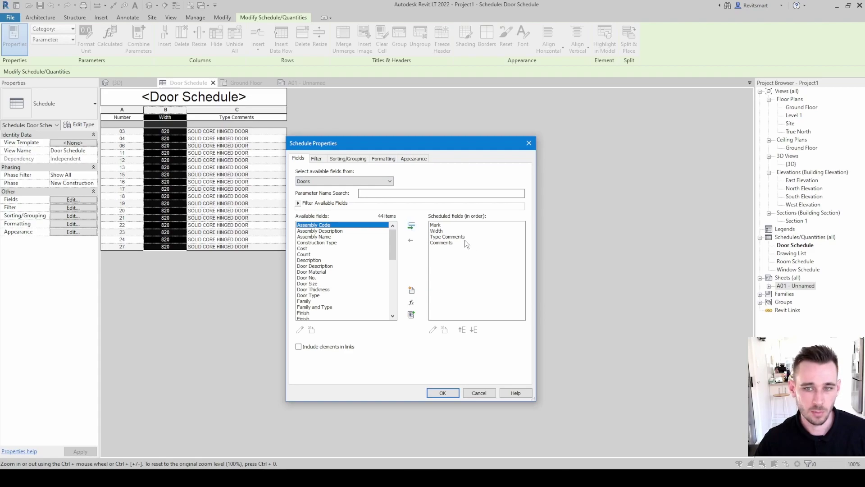
Review the door schedule's fields, filter, sorting and grouping, formatting and appearance settings.
{"action": "left_click", "coordinate": [464, 243]}
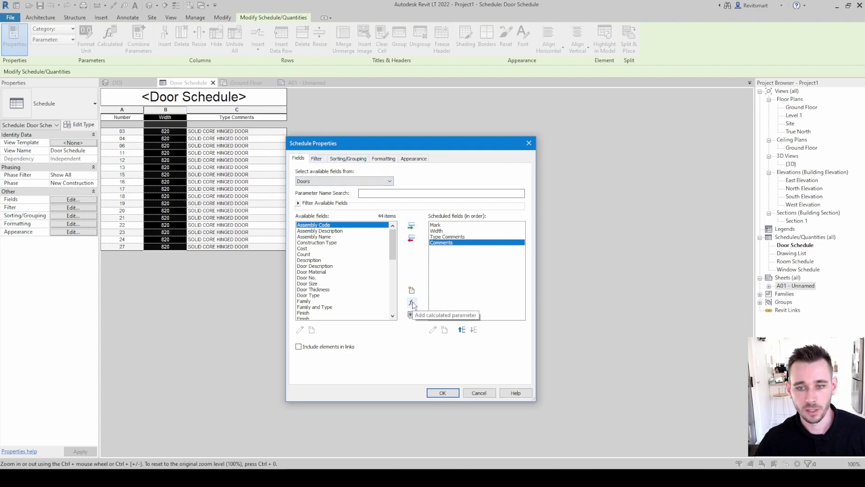
{"action": "left_click", "coordinate": [317, 159]}
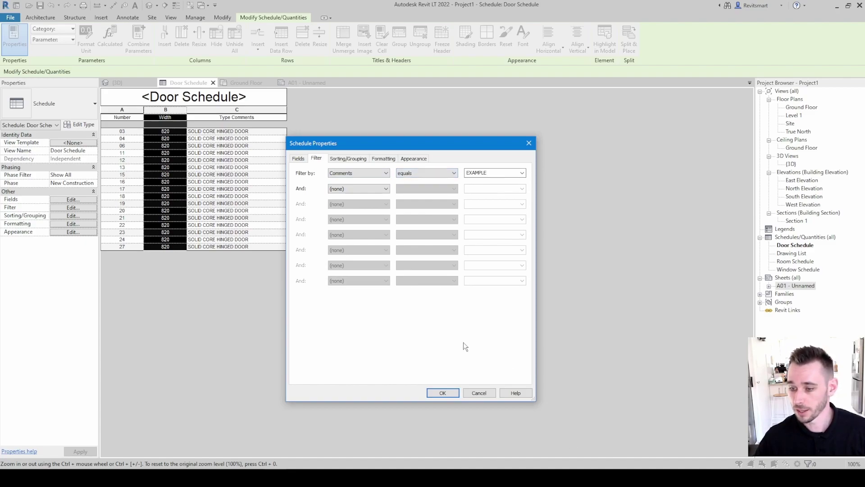
{"action": "left_click", "coordinate": [347, 158]}
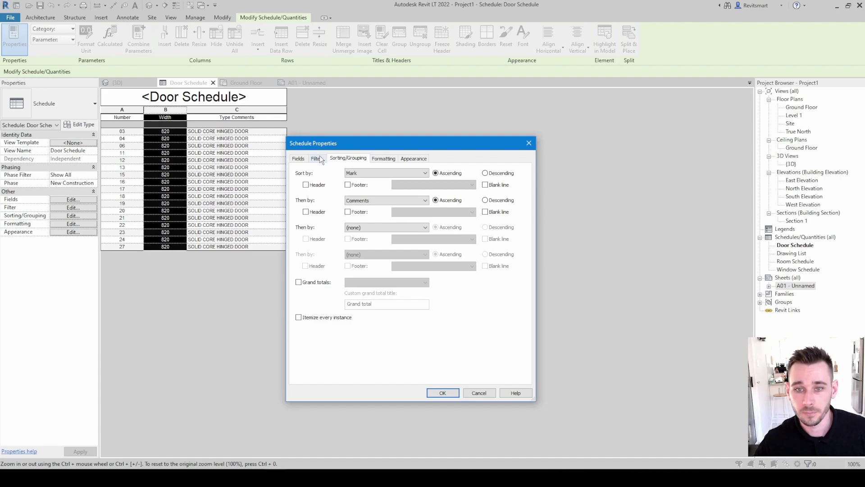
{"action": "left_click", "coordinate": [319, 157]}
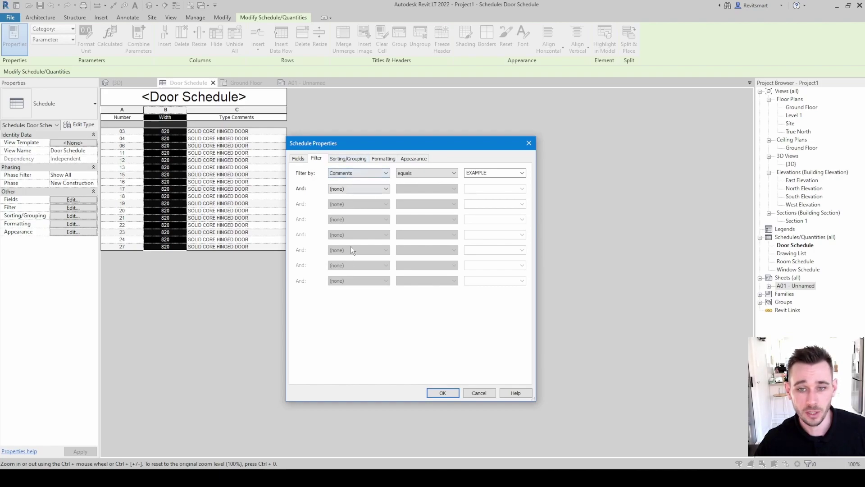
{"action": "left_click", "coordinate": [354, 159]}
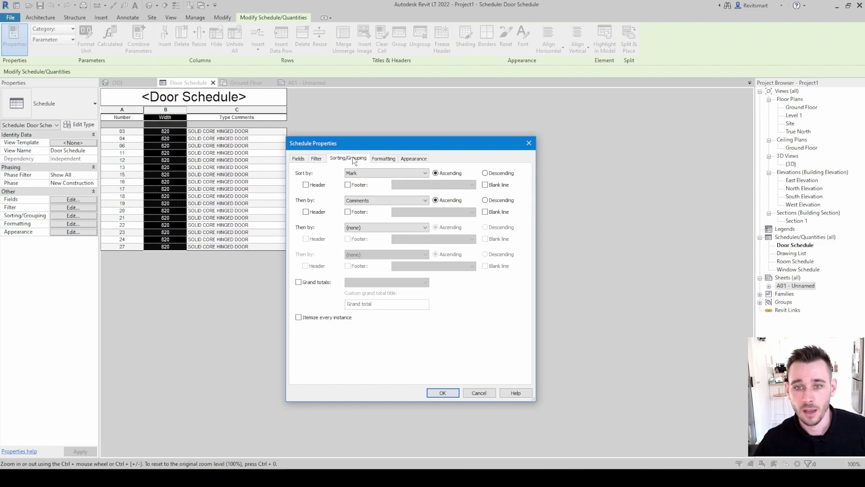
{"action": "left_click", "coordinate": [316, 158]}
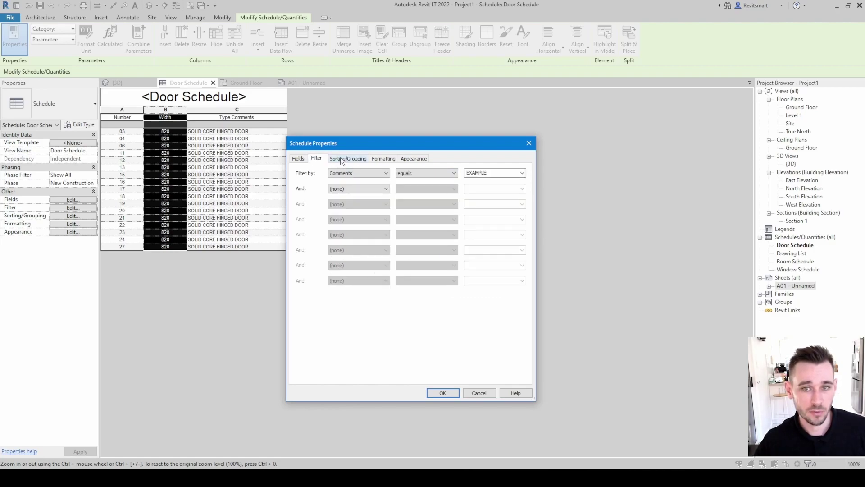
{"action": "left_click", "coordinate": [349, 158]}
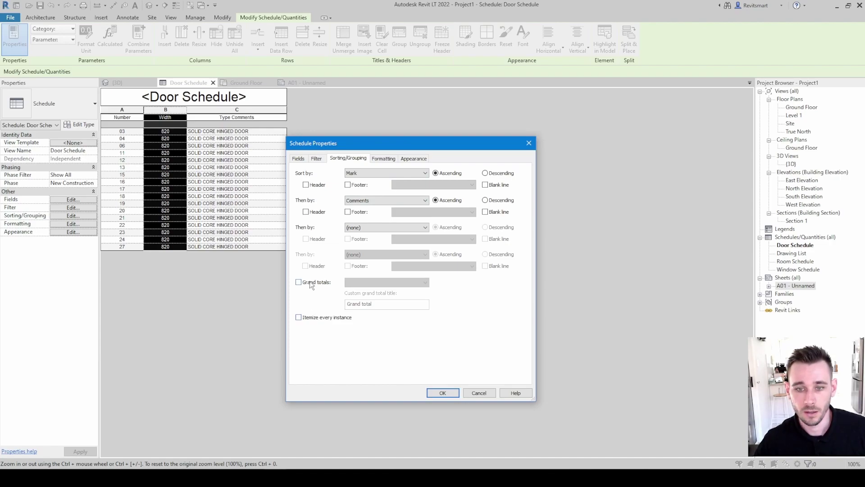
{"action": "left_click", "coordinate": [384, 159]}
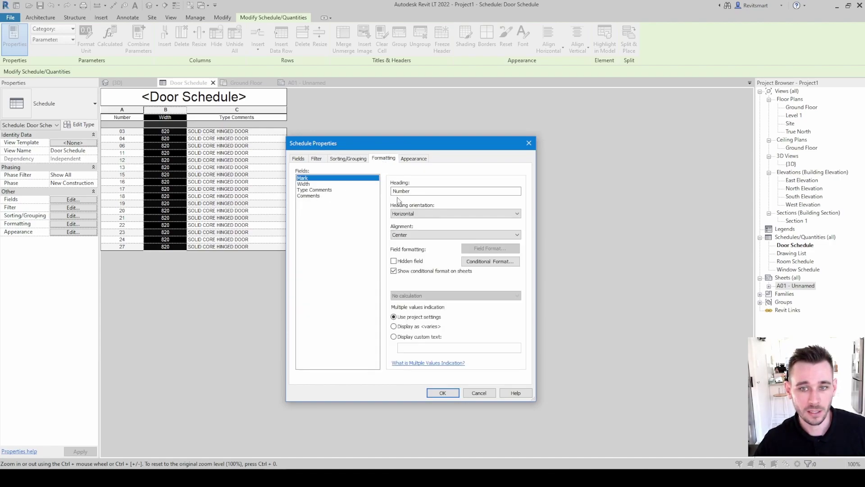
{"action": "left_click", "coordinate": [415, 194]}
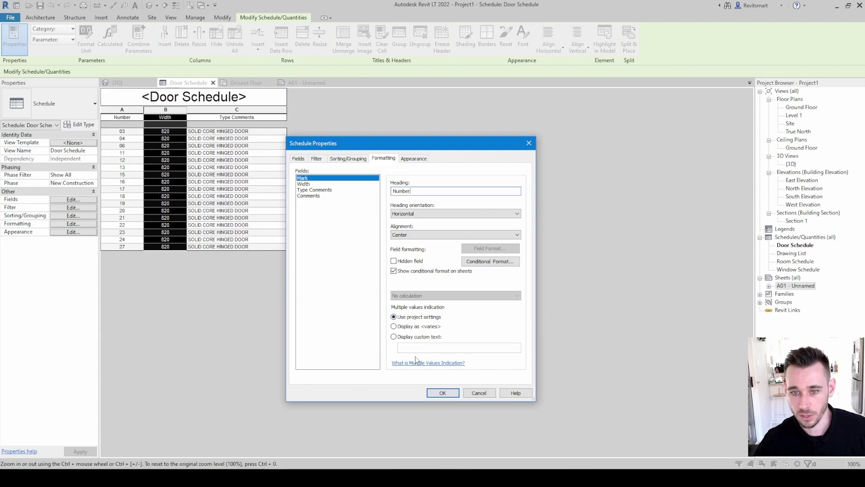
{"action": "left_click", "coordinate": [415, 159]}
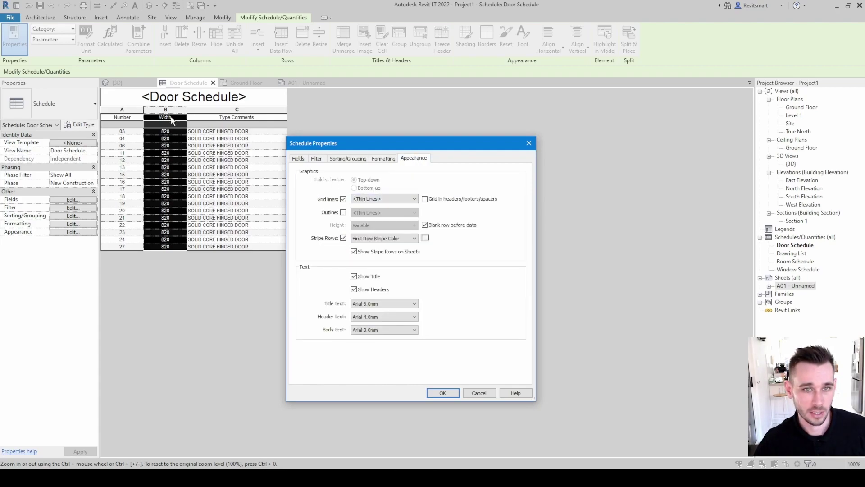
Accept the door schedule's properties and open sheet A01 to show the placed schedule and floor plan.
{"action": "left_click", "coordinate": [443, 393]}
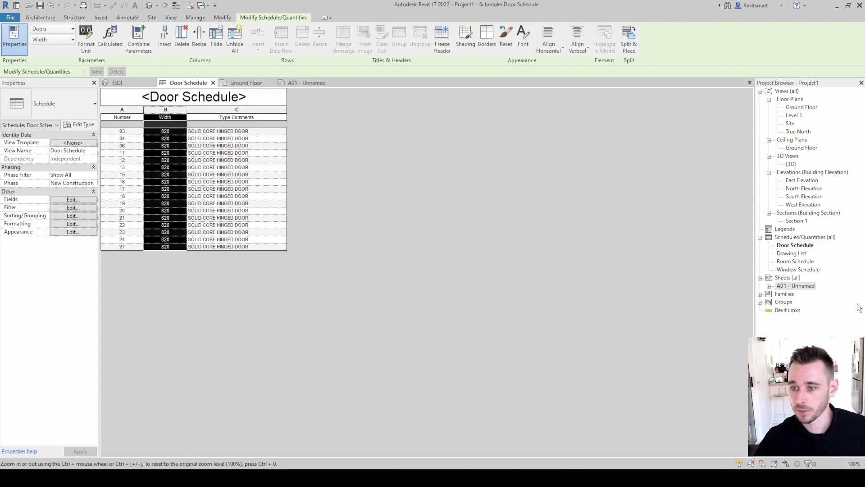
{"action": "double_click", "coordinate": [795, 286]}
{"action": "scroll", "coordinate": [513, 253], "scroll_direction": "down", "scroll_amount": 2}
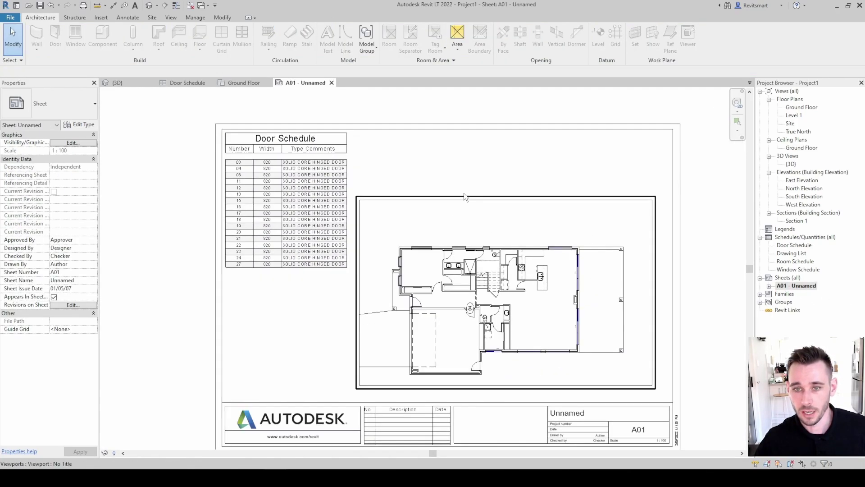
{"action": "middle_click_drag", "start_coordinate": [464, 195], "coordinate": [398, 164]}
{"action": "scroll", "coordinate": [397, 164], "scroll_direction": "down", "scroll_amount": 1}
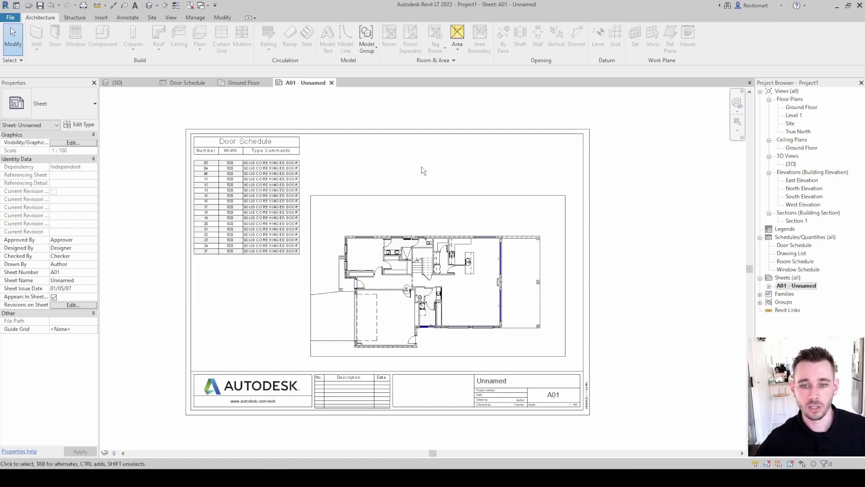
Activate the Ground Floor viewport, lower the upper edge of its crop region closer to the plan, and deactivate the viewport.
{"action": "double_click", "coordinate": [439, 212]}
{"action": "left_click", "coordinate": [441, 197]}
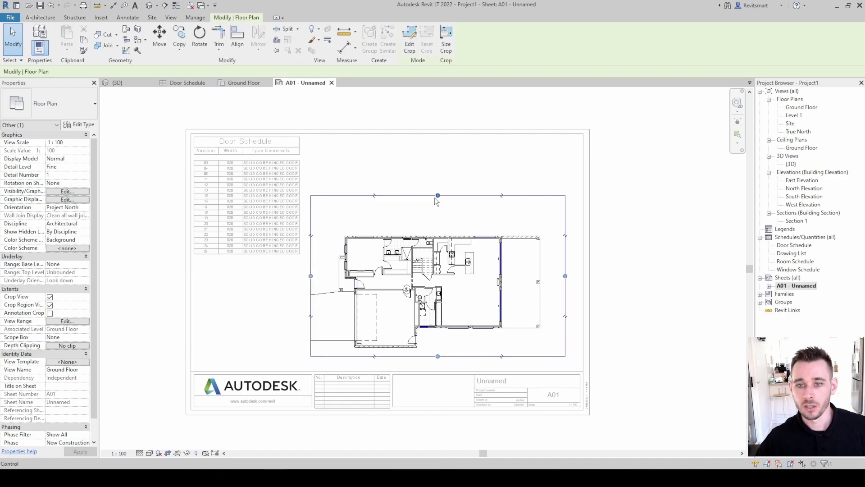
{"action": "left_click", "coordinate": [431, 178]}
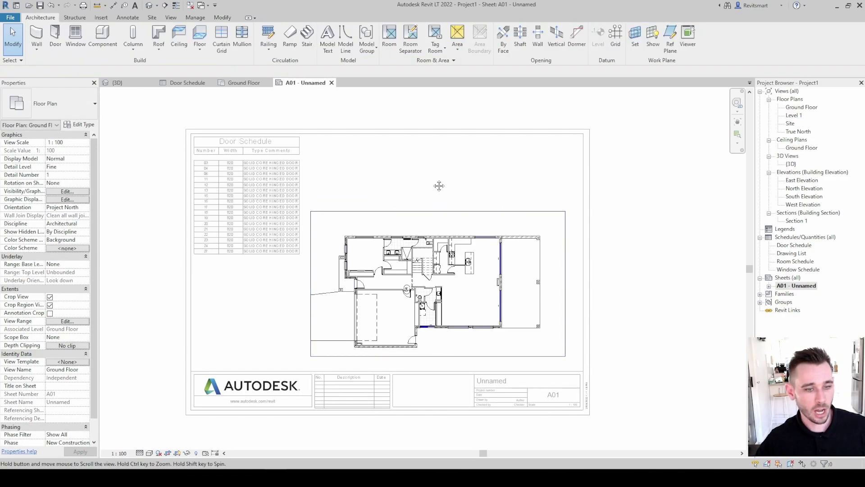
{"action": "middle_click_drag", "start_coordinate": [441, 186], "coordinate": [469, 185]}
{"action": "double_click", "coordinate": [407, 181]}
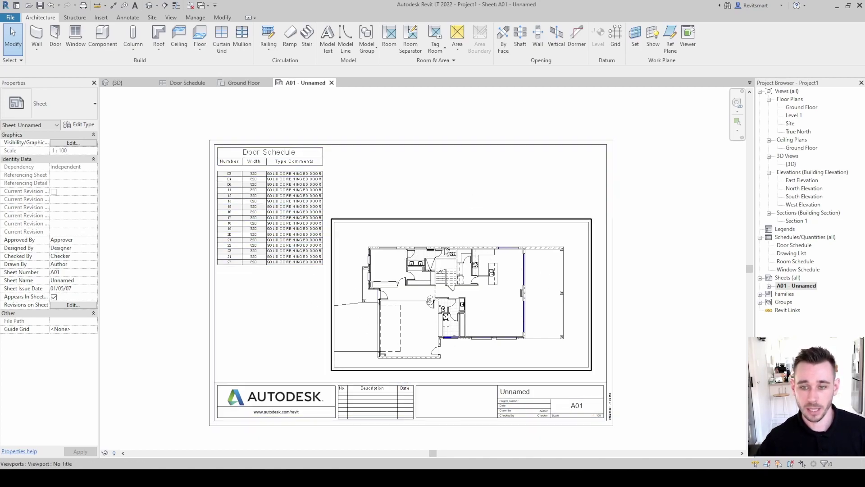
{"action": "key", "text": "z"}
{"action": "key", "text": "f"}
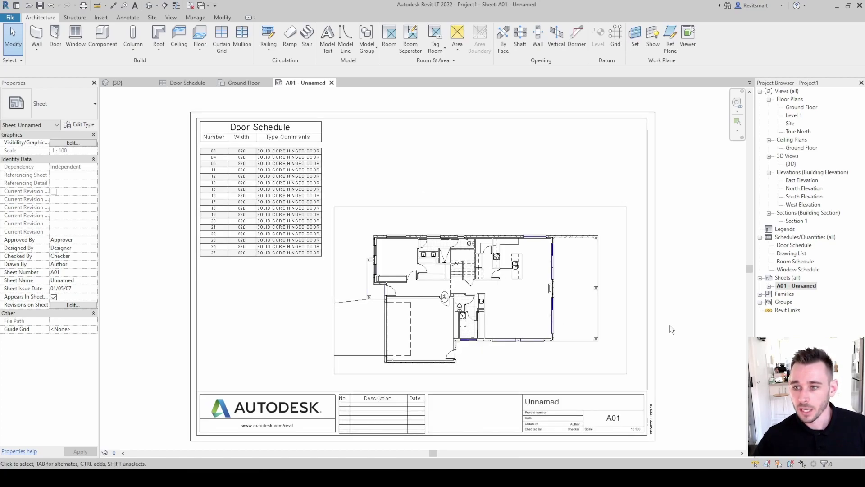
{"action": "left_click_drag", "start_coordinate": [350, 223], "coordinate": [297, 261]}
{"action": "key", "text": "Escape"}
{"action": "left_click_drag", "start_coordinate": [423, 164], "coordinate": [285, 299]}
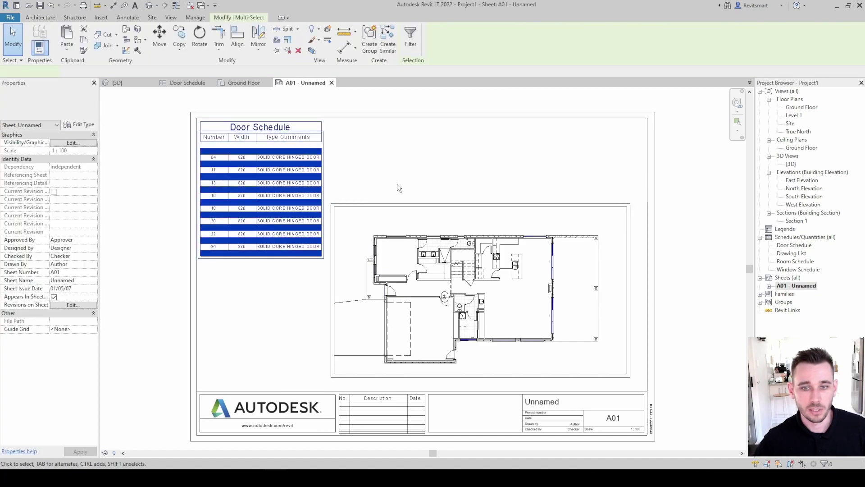
{"action": "key", "text": "Escape"}
{"action": "left_click_drag", "start_coordinate": [323, 262], "coordinate": [294, 279]}
{"action": "key", "text": "Escape"}
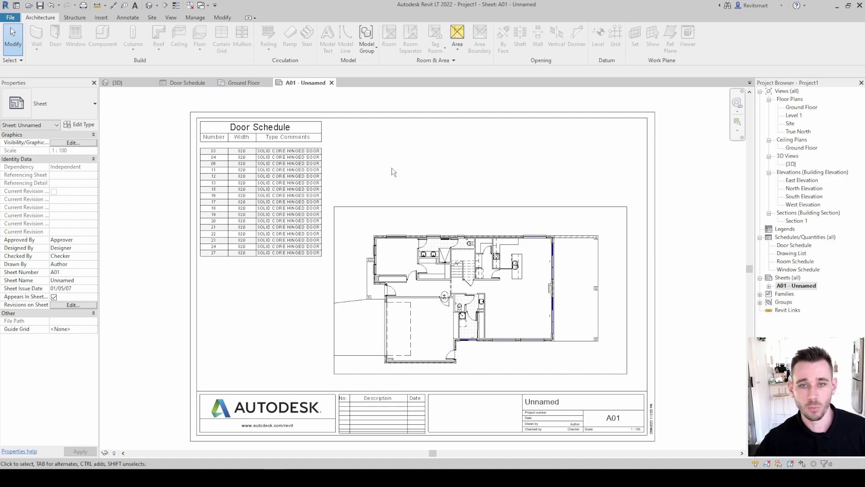
{"action": "left_click_drag", "start_coordinate": [381, 153], "coordinate": [270, 308]}
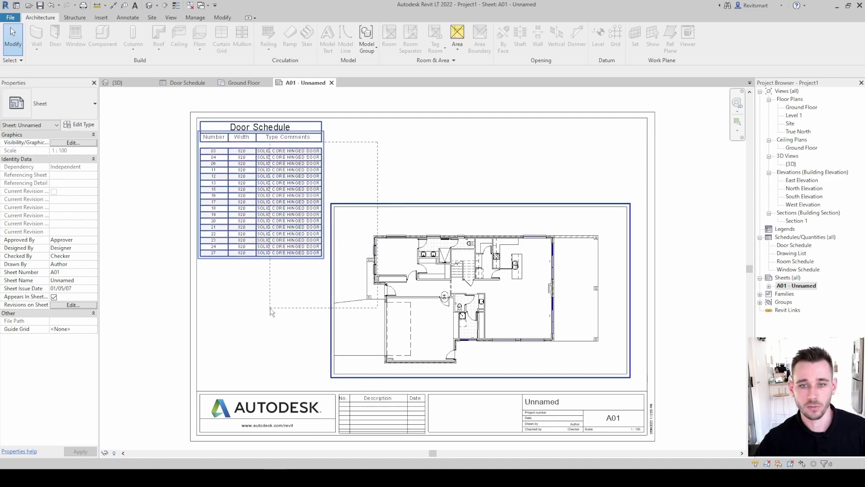
{"action": "left_click", "coordinate": [381, 171]}
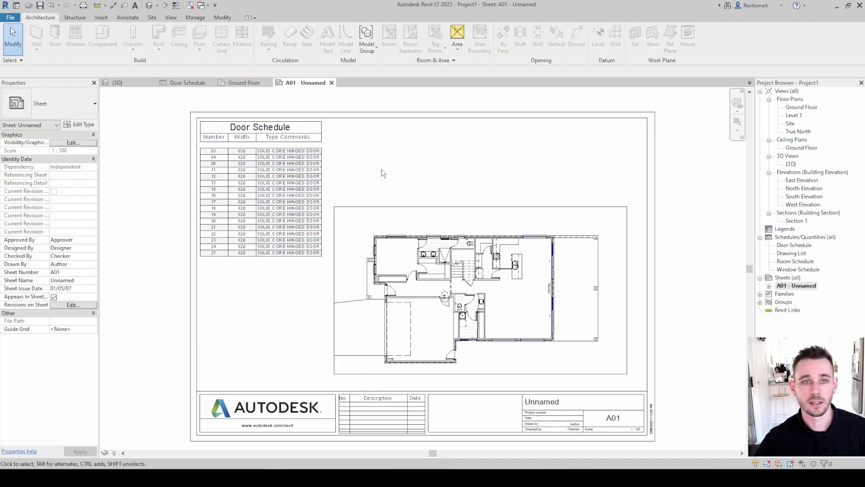